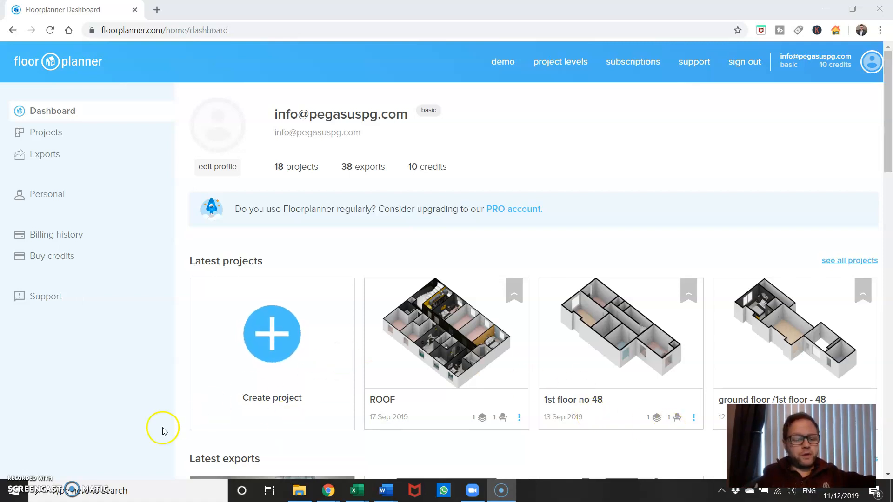
{"action": "scroll", "coordinate": [717, 315], "scroll_direction": "down", "scroll_amount": 1}
{"action": "scroll", "coordinate": [717, 314], "scroll_direction": "up", "scroll_amount": 1}
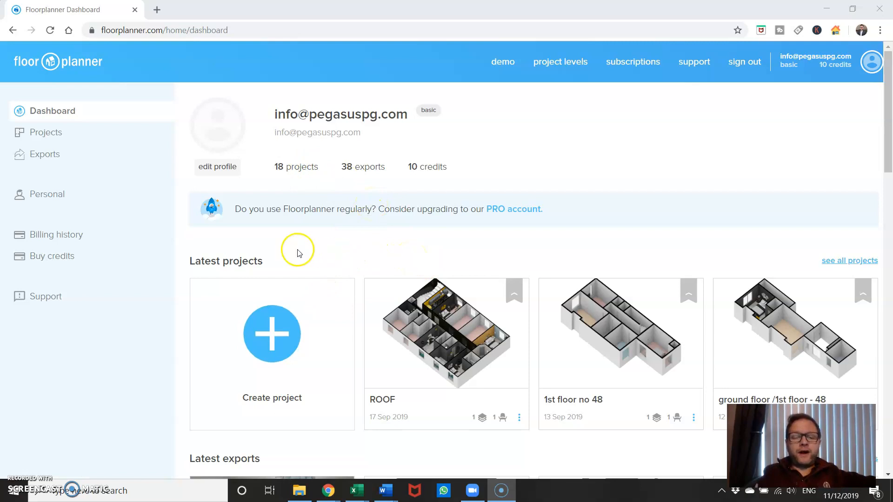
{"action": "scroll", "coordinate": [473, 380], "scroll_direction": "down", "scroll_amount": 2}
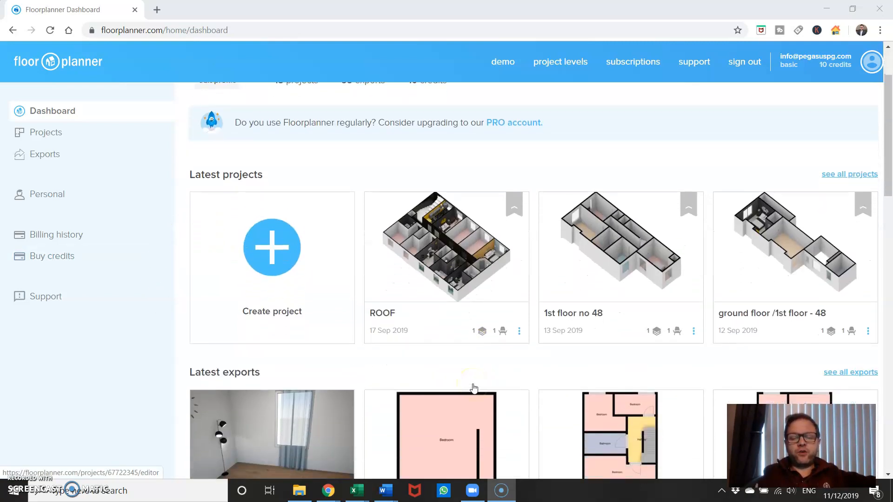
{"action": "scroll", "coordinate": [473, 388], "scroll_direction": "up", "scroll_amount": 2}
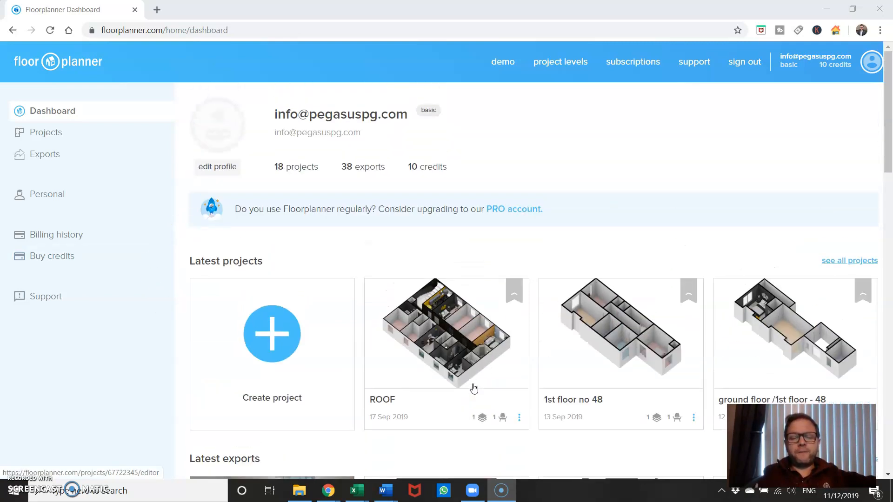
Create a new project named BLUE GREEN HOUSES, leaving the country and address details empty
{"action": "left_click", "coordinate": [282, 327]}
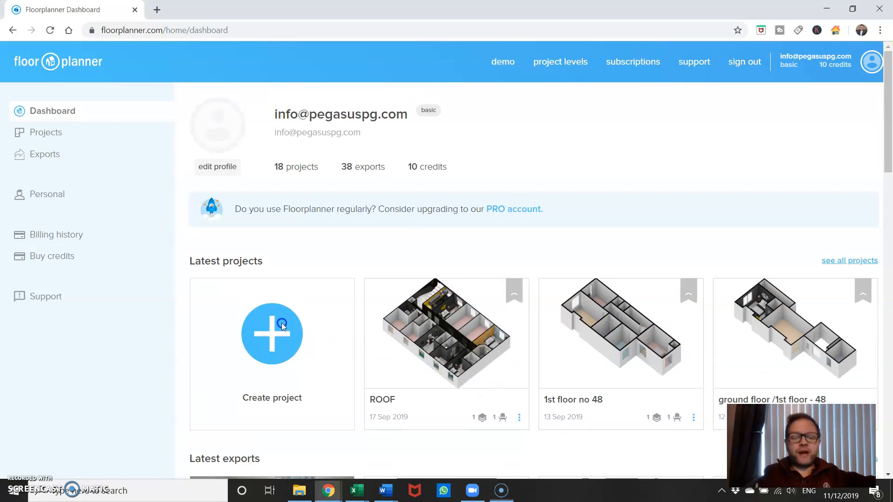
{"action": "left_click", "coordinate": [341, 174]}
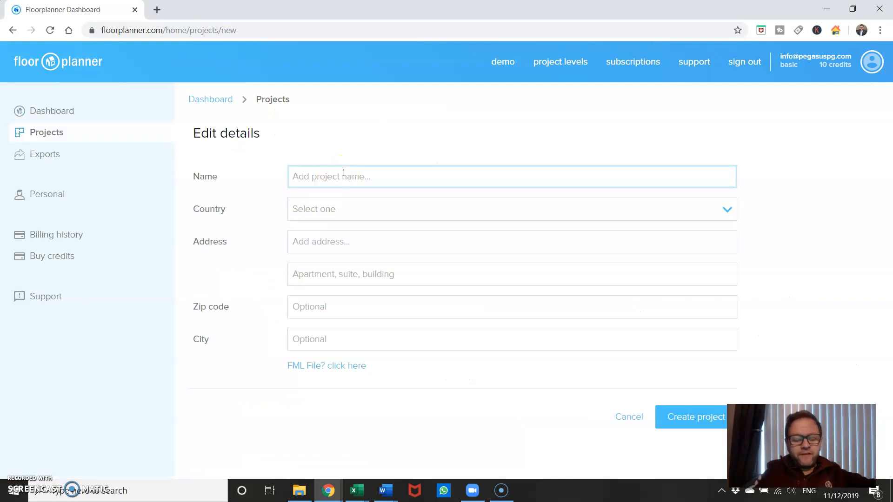
{"action": "type", "text": "BLUE"}
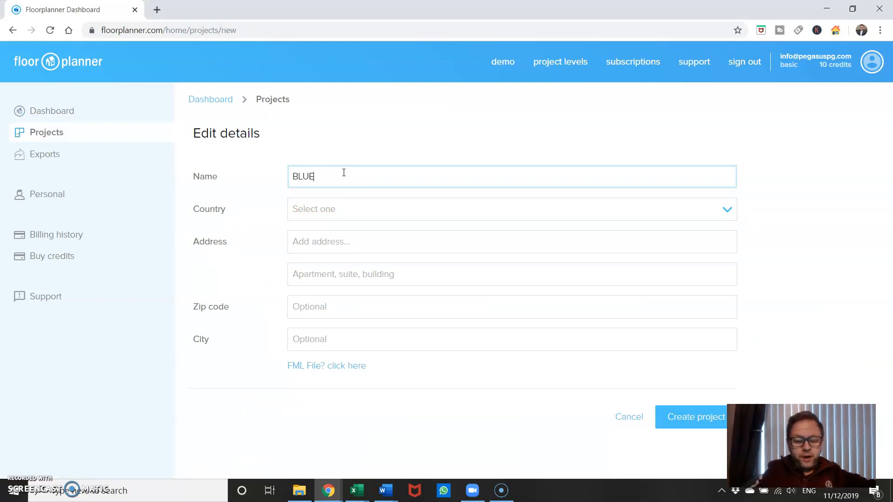
{"action": "type", "text": " GREEN HOUSES"}
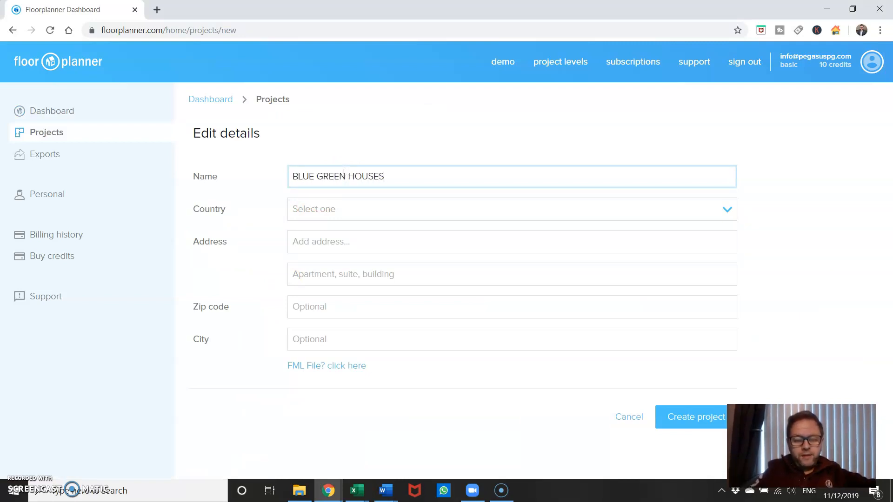
{"action": "left_click", "coordinate": [689, 424]}
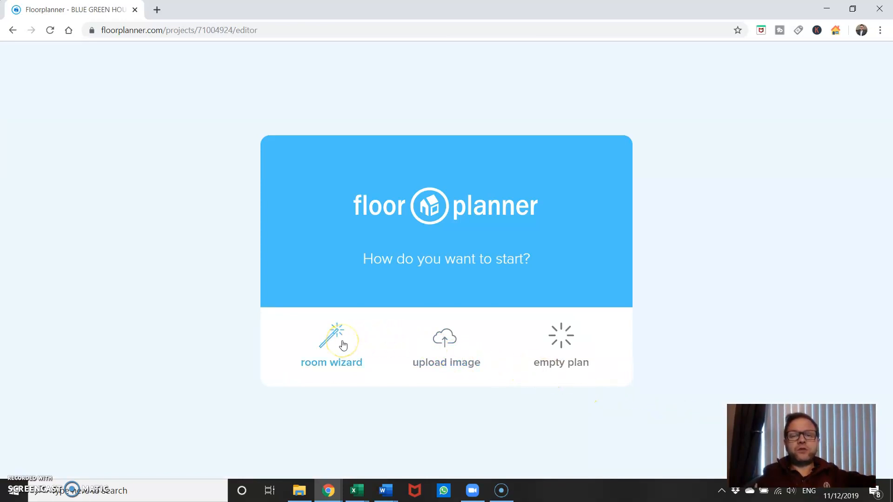
Start from an empty plan and draw a rectangular room about 17' 7" wide by 20' 8 1/2" long inside
{"action": "left_click", "coordinate": [564, 344]}
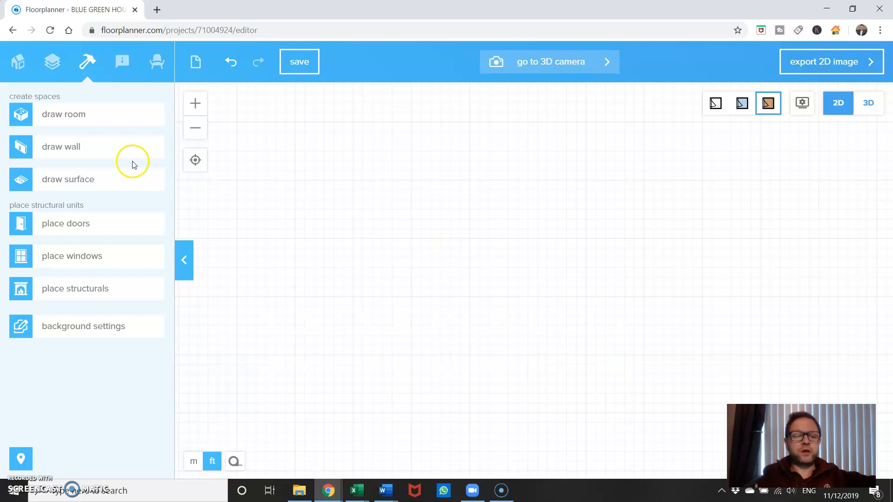
{"action": "left_click", "coordinate": [93, 120]}
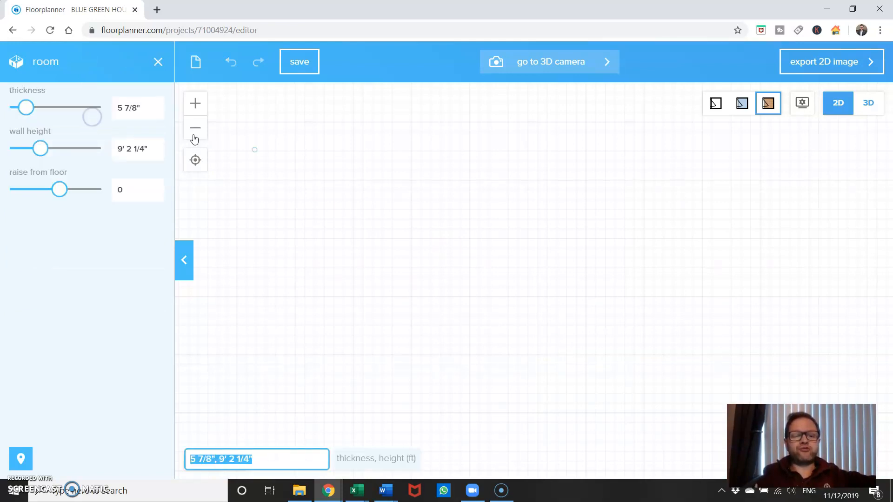
{"action": "left_click_drag", "start_coordinate": [394, 172], "coordinate": [570, 379]}
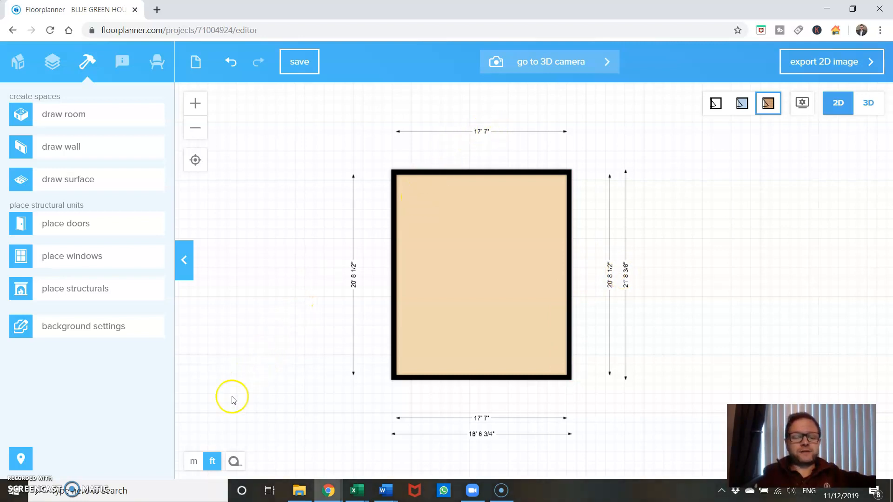
Switch the plan's measurement units from feet to metres
{"action": "left_click", "coordinate": [194, 462]}
{"action": "scroll", "coordinate": [493, 283], "scroll_direction": "up", "scroll_amount": 3}
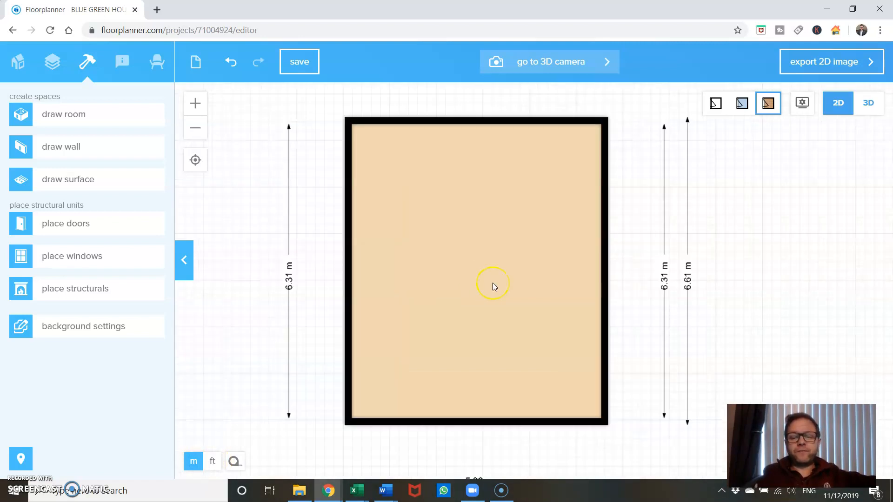
{"action": "scroll", "coordinate": [493, 282], "scroll_direction": "up", "scroll_amount": 1}
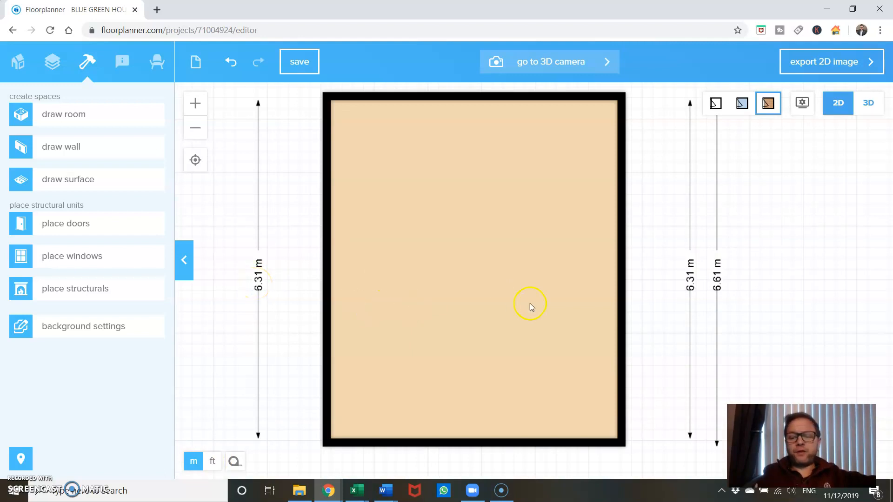
Move the room's right wall outward to an inside width of about 5.72 m
{"action": "left_click_drag", "start_coordinate": [649, 343], "coordinate": [644, 207]}
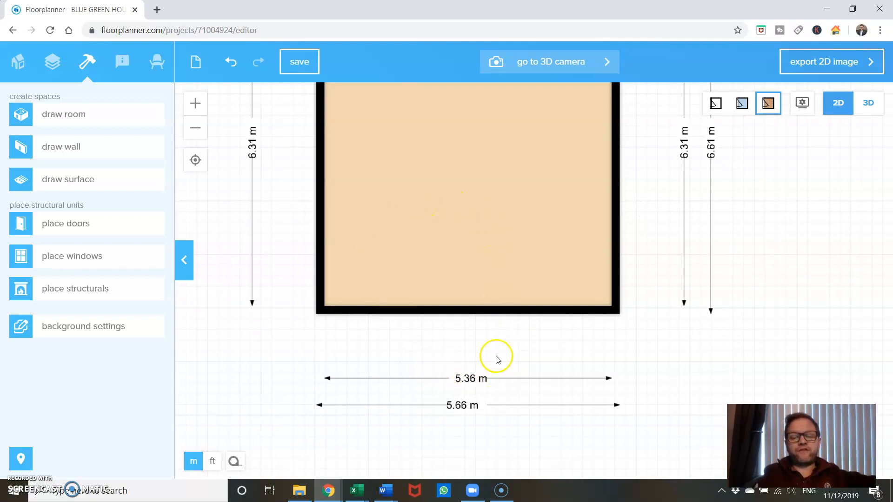
{"action": "left_click", "coordinate": [616, 254]}
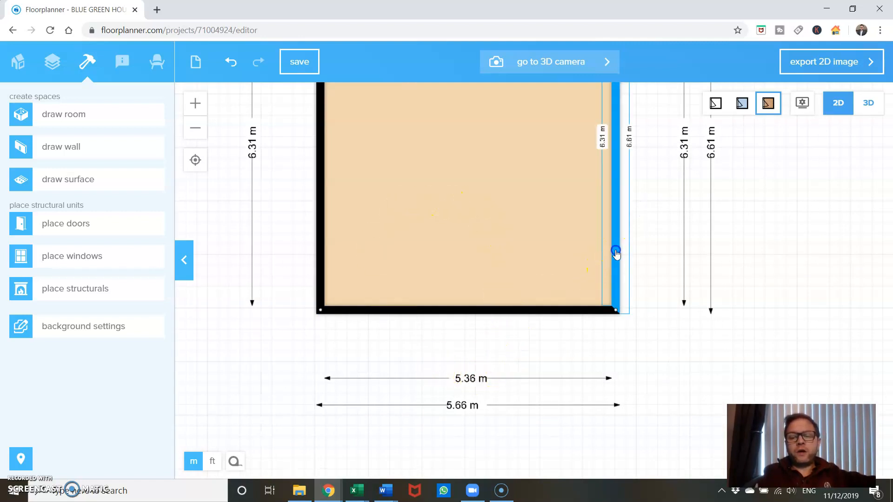
{"action": "left_click_drag", "start_coordinate": [617, 254], "coordinate": [636, 250]}
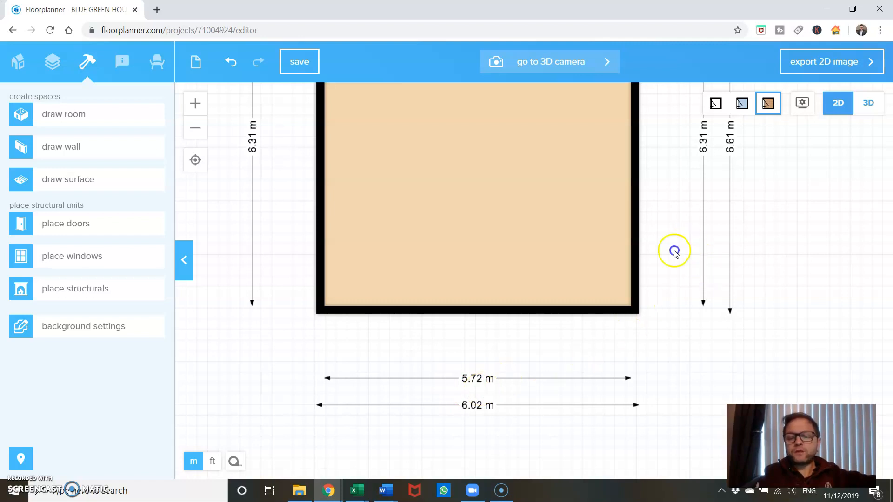
Move the room's right wall inward to an inside width of about 5.11 m
{"action": "scroll", "coordinate": [664, 357], "scroll_direction": "up", "scroll_amount": 5}
{"action": "scroll", "coordinate": [664, 357], "scroll_direction": "down", "scroll_amount": 5}
{"action": "scroll", "coordinate": [663, 344], "scroll_direction": "up", "scroll_amount": 1}
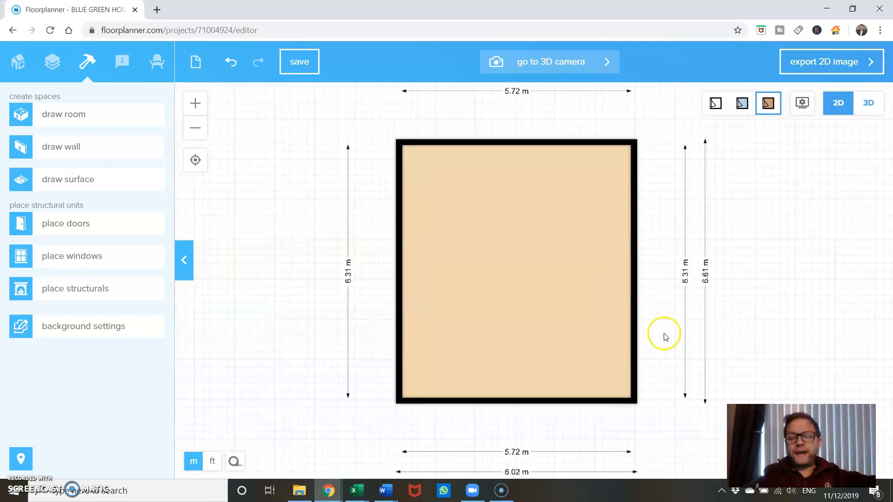
{"action": "left_click_drag", "start_coordinate": [663, 294], "coordinate": [624, 307]}
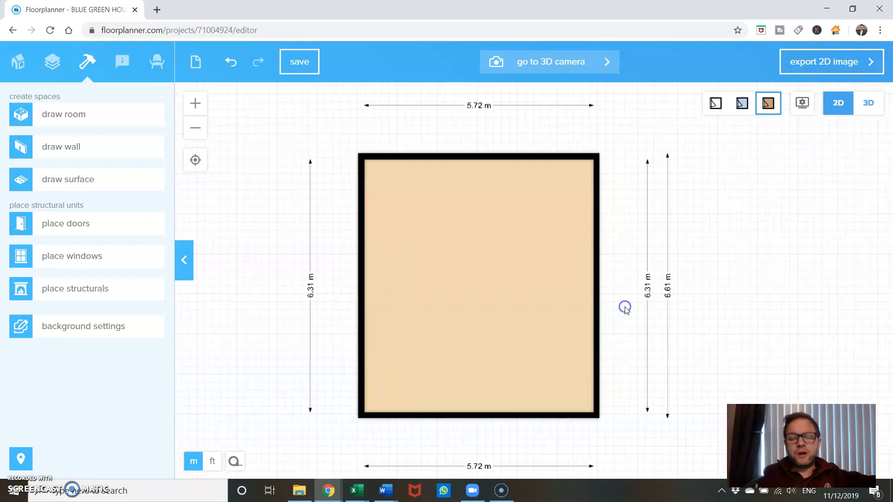
{"action": "left_click", "coordinate": [600, 314]}
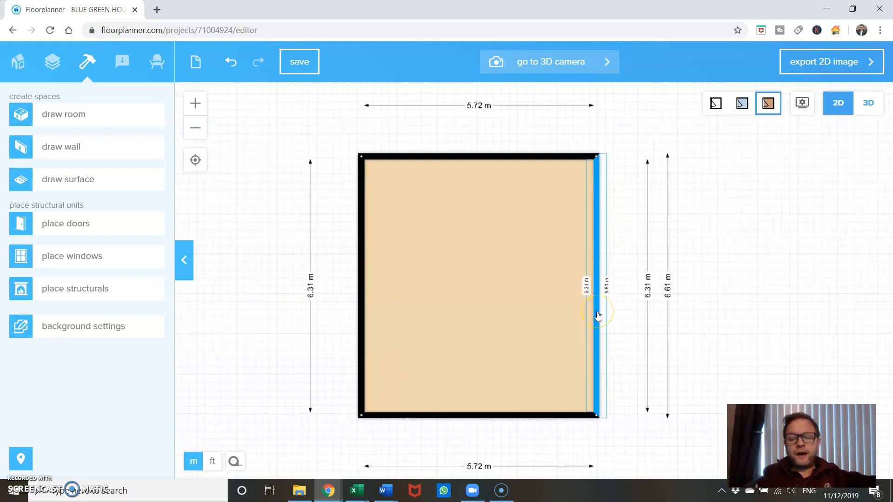
{"action": "left_click_drag", "start_coordinate": [597, 315], "coordinate": [573, 311]}
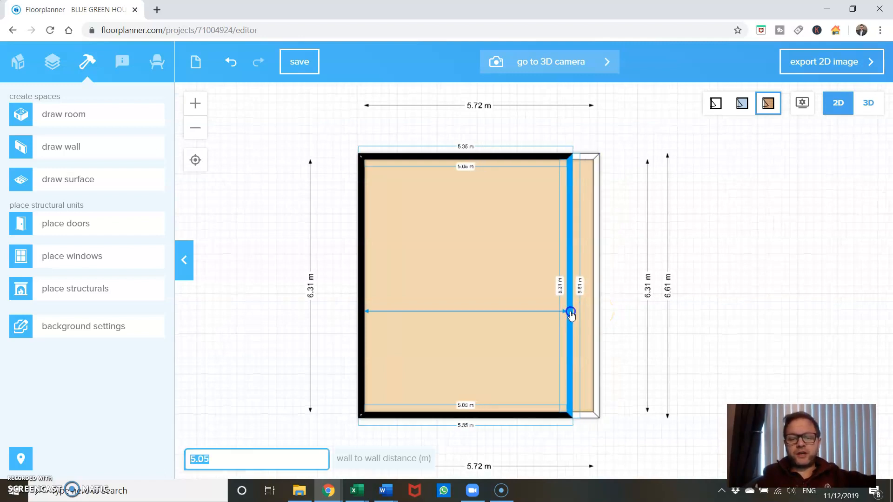
{"action": "left_click", "coordinate": [606, 327]}
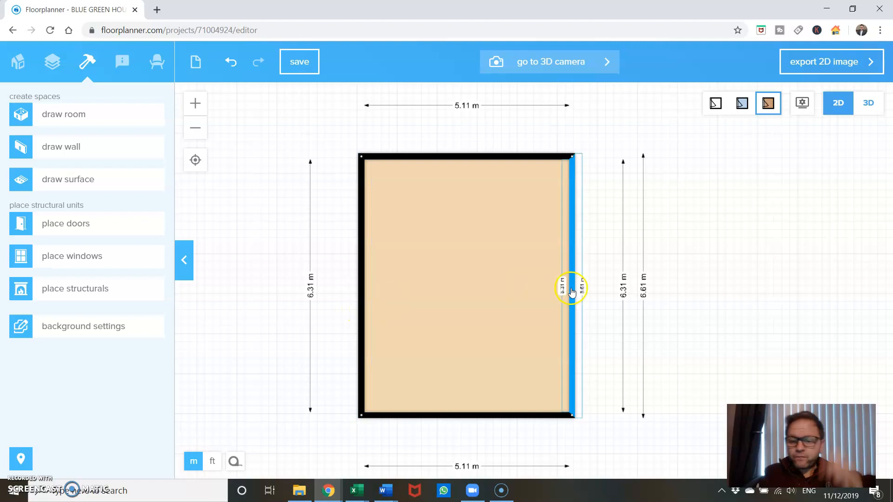
{"action": "left_click", "coordinate": [572, 308]}
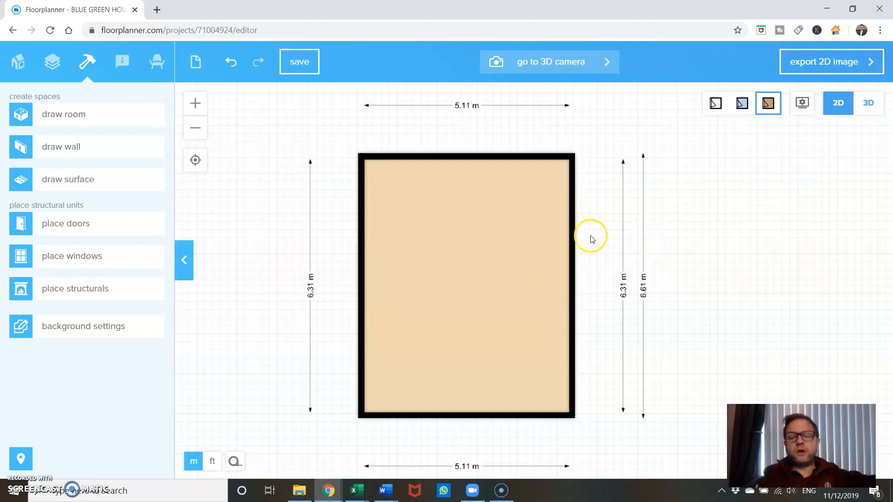
{"action": "left_click_drag", "start_coordinate": [685, 230], "coordinate": [682, 360]}
{"action": "left_click", "coordinate": [104, 114]}
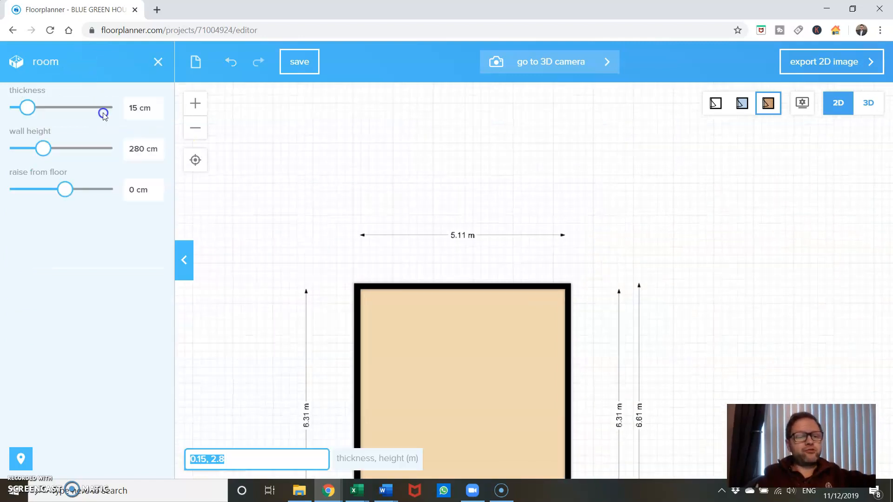
{"action": "left_click", "coordinate": [303, 204]}
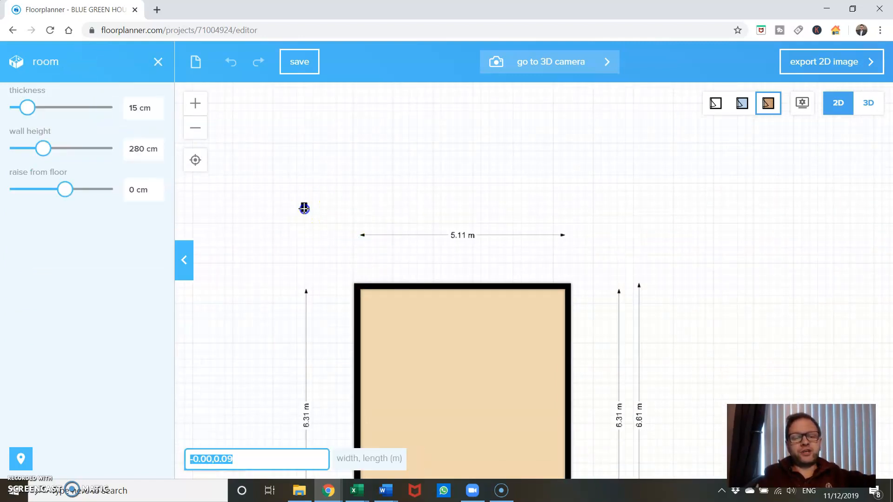
{"action": "left_click", "coordinate": [304, 210]}
{"action": "left_click_drag", "start_coordinate": [321, 237], "coordinate": [312, 331]}
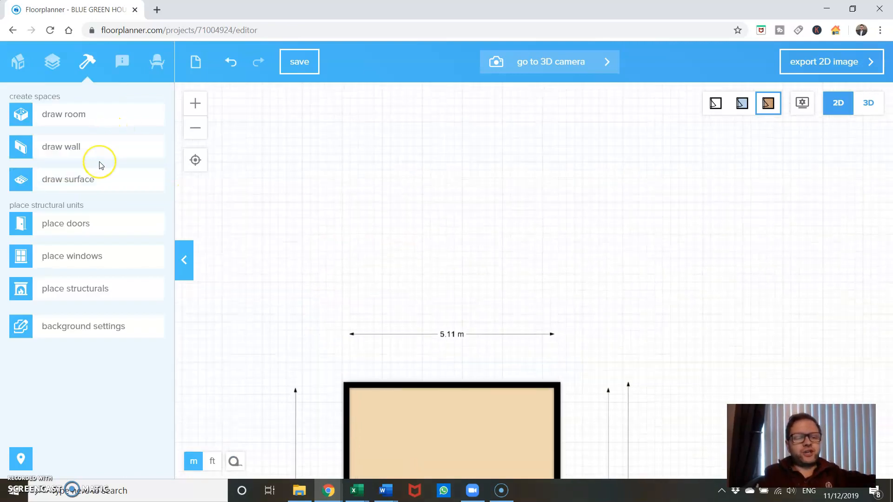
Draw a second room, about 2.98 m by 6.73 m, extending upward from the first room's top-left corner
{"action": "left_click", "coordinate": [103, 122]}
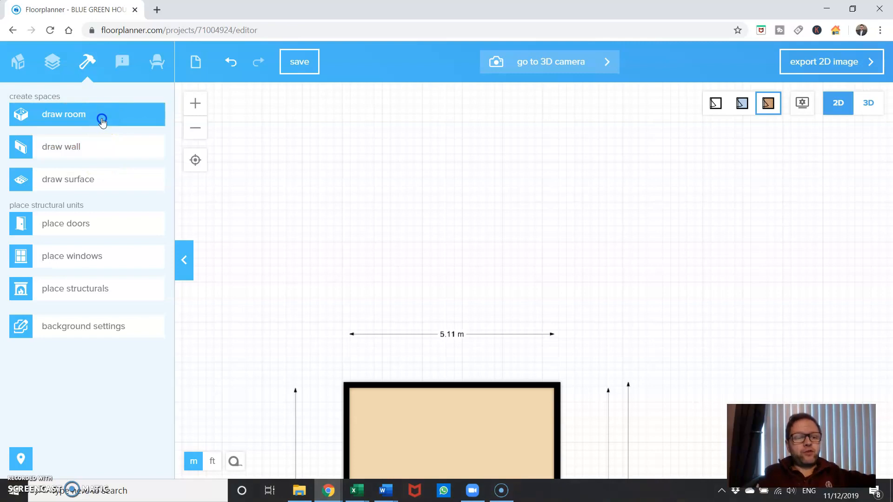
{"action": "left_click", "coordinate": [346, 384]}
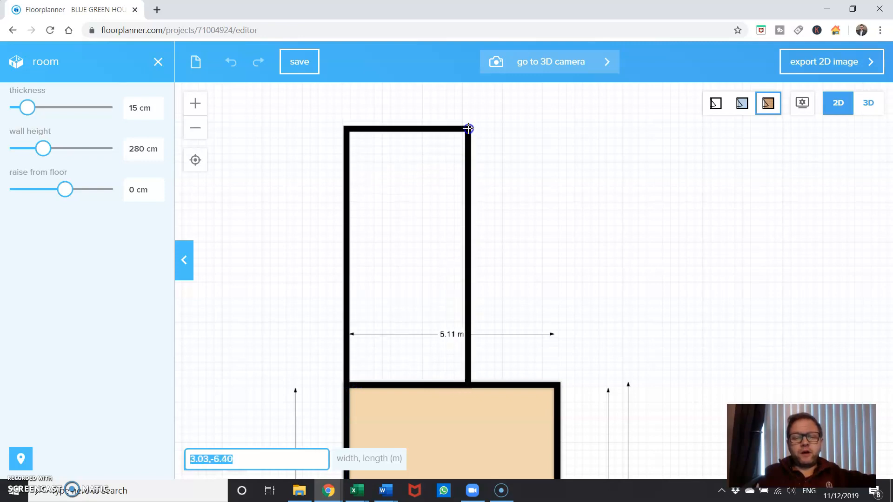
{"action": "left_click", "coordinate": [473, 110]}
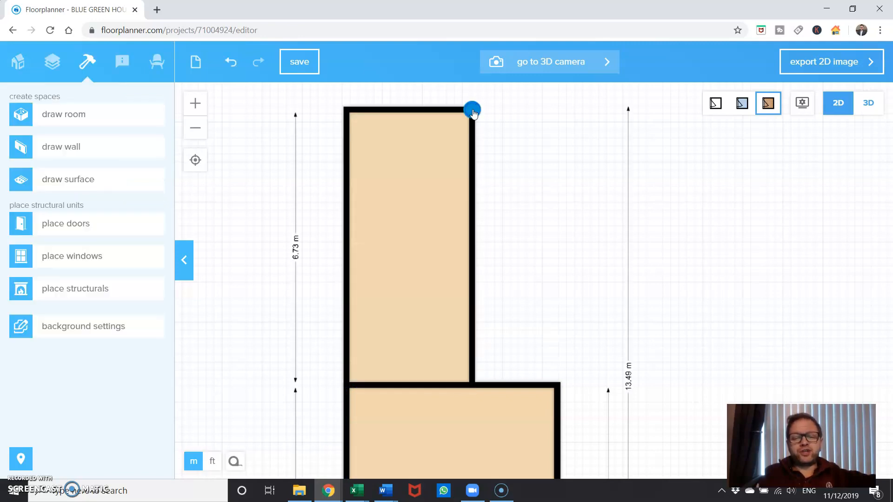
Inspect the upper room's right wall, checking its properties and length dimensions
{"action": "left_click", "coordinate": [472, 236]}
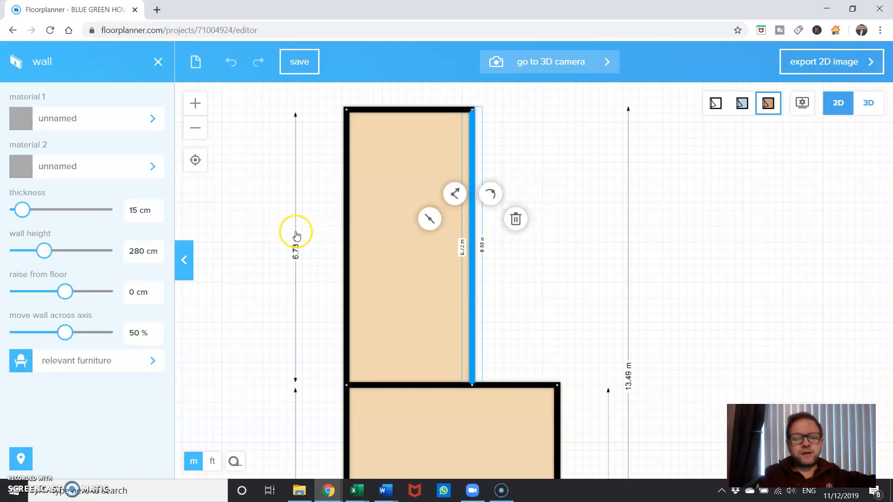
{"action": "scroll", "coordinate": [295, 232], "scroll_direction": "up", "scroll_amount": 5}
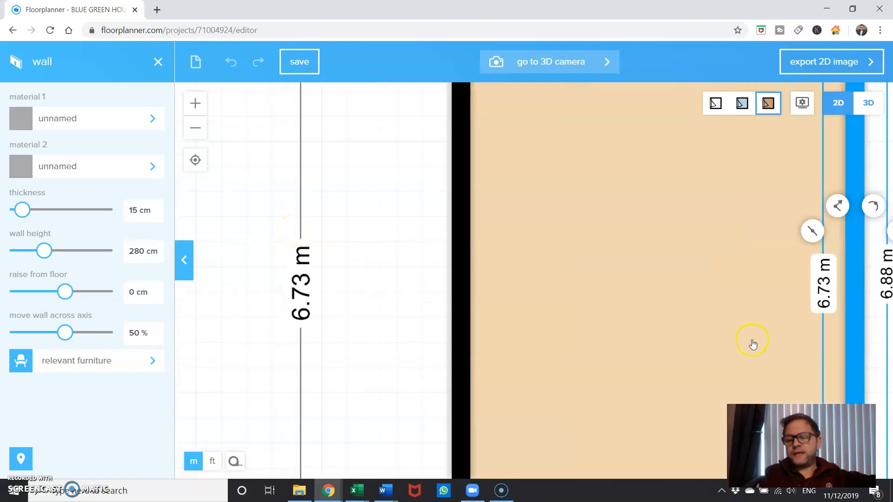
{"action": "left_click", "coordinate": [608, 339]}
{"action": "left_click_drag", "start_coordinate": [678, 333], "coordinate": [410, 237]}
{"action": "scroll", "coordinate": [645, 261], "scroll_direction": "down", "scroll_amount": 3}
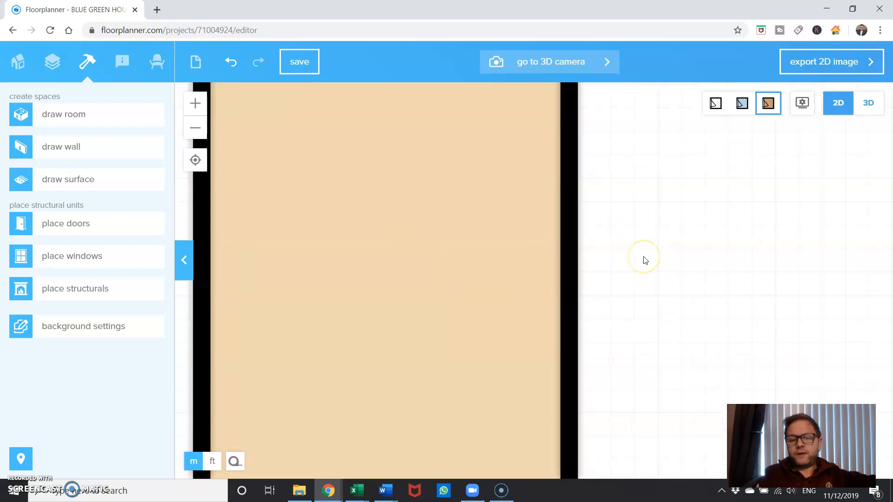
Try moving the upper room's right wall inward to an inside width of about 2.82 m
{"action": "left_click", "coordinate": [643, 257]}
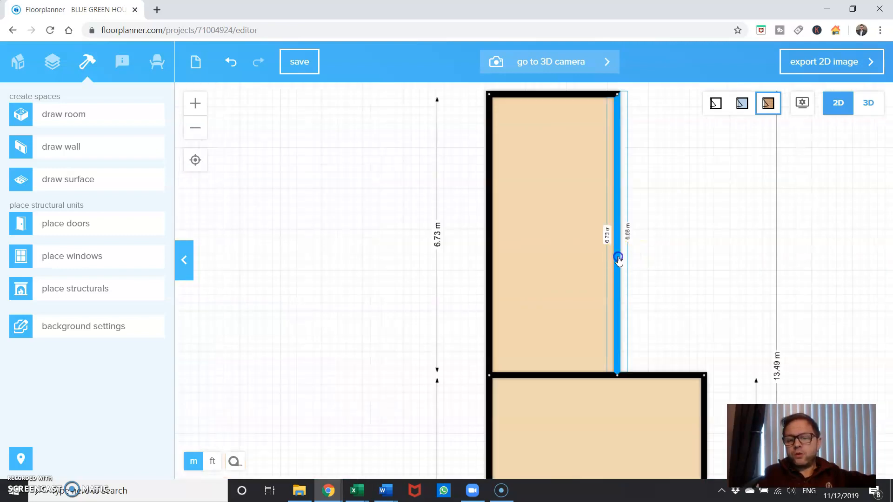
{"action": "left_click_drag", "start_coordinate": [618, 259], "coordinate": [611, 260]}
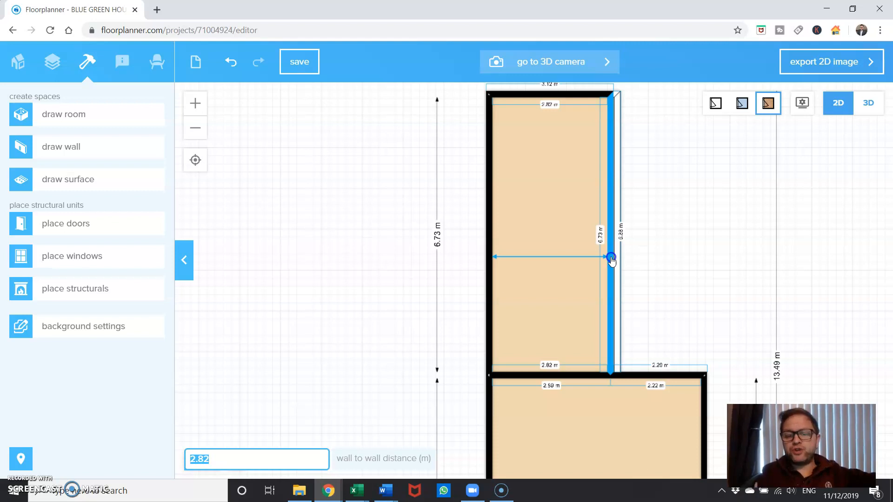
{"action": "left_click_drag", "start_coordinate": [611, 260], "coordinate": [618, 255]}
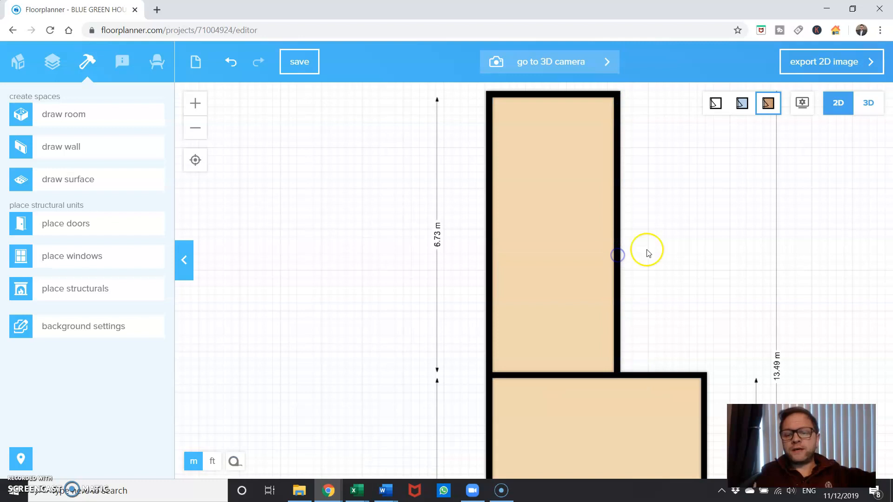
{"action": "left_click", "coordinate": [657, 250]}
Adjust the upper room's right wall to an inside width of about 2.98 m
{"action": "scroll", "coordinate": [657, 251], "scroll_direction": "up", "scroll_amount": 2}
{"action": "left_click_drag", "start_coordinate": [630, 197], "coordinate": [612, 350]}
{"action": "left_click", "coordinate": [586, 304]}
{"action": "left_click_drag", "start_coordinate": [586, 305], "coordinate": [589, 304]}
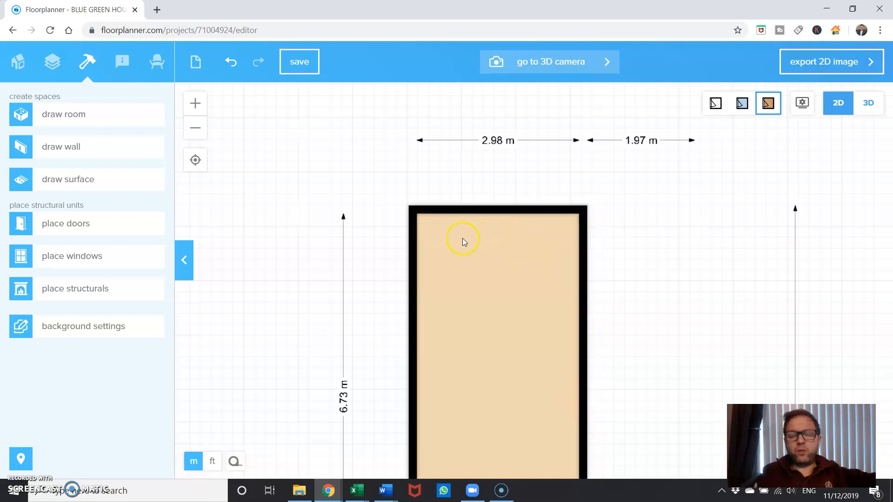
Move the upper room's top wall inward to an inside height of about 6.70 m
{"action": "left_click_drag", "start_coordinate": [363, 329], "coordinate": [357, 218]}
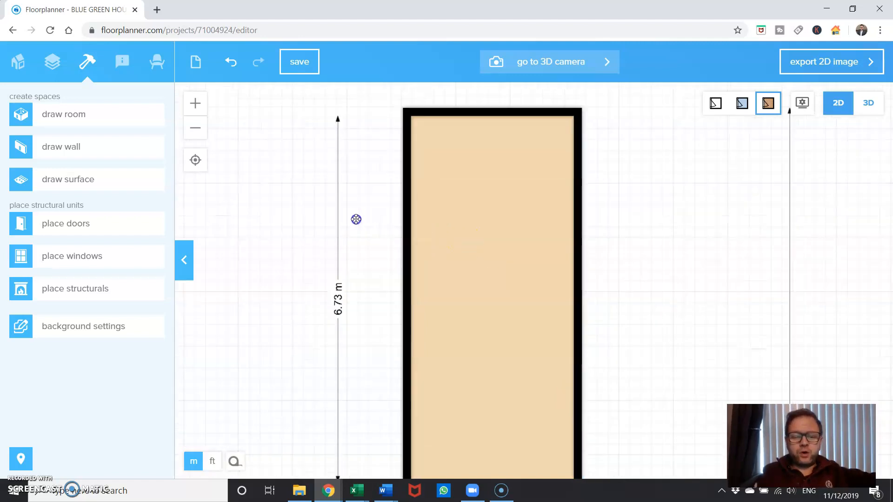
{"action": "left_click", "coordinate": [465, 112]}
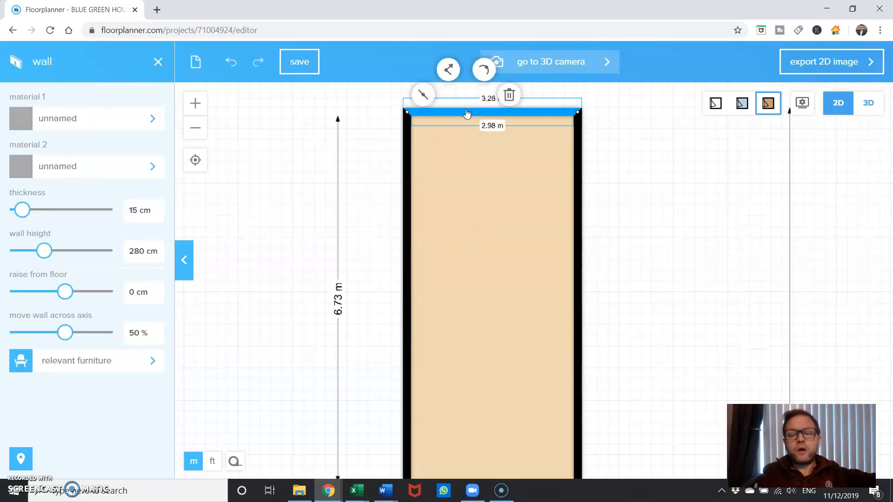
{"action": "left_click", "coordinate": [523, 112]}
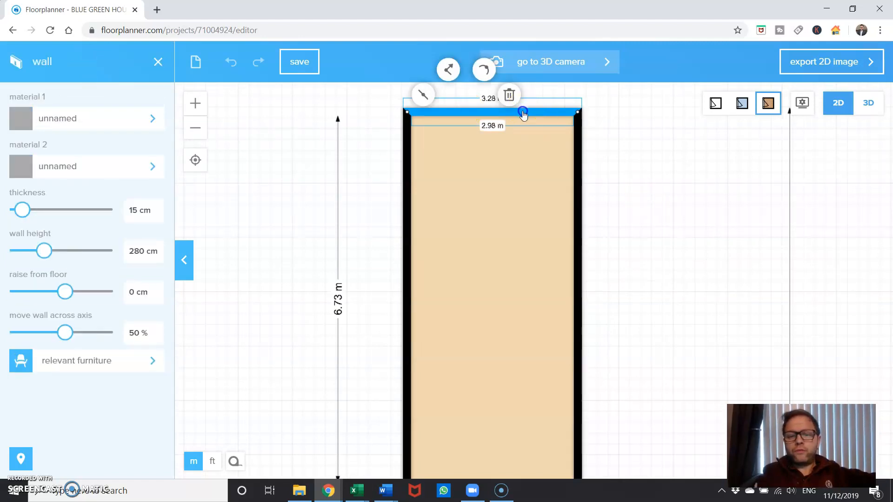
{"action": "mouse_move", "coordinate": [523, 121]}
{"action": "left_mouse_down"}
{"action": "mouse_move", "coordinate": [535, 114]}
{"action": "mouse_move", "coordinate": [535, 129]}
{"action": "mouse_move", "coordinate": [533, 115]}
{"action": "left_mouse_up"}
{"action": "left_click_drag", "start_coordinate": [690, 379], "coordinate": [666, 290]}
{"action": "scroll", "coordinate": [665, 290], "scroll_direction": "up", "scroll_amount": 3}
{"action": "scroll", "coordinate": [666, 292], "scroll_direction": "down", "scroll_amount": 3}
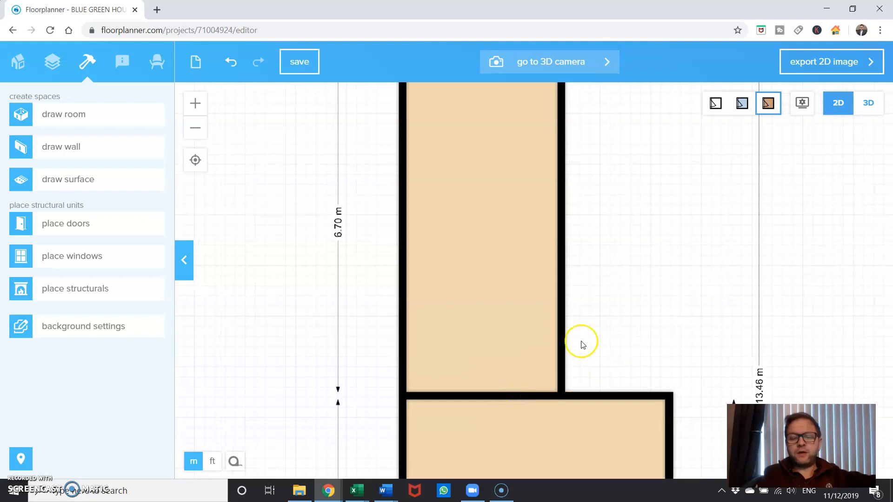
Draw a wall across the full width of the upper room, about 1.65 m below its top wall
{"action": "scroll", "coordinate": [588, 341], "scroll_direction": "down", "scroll_amount": 3}
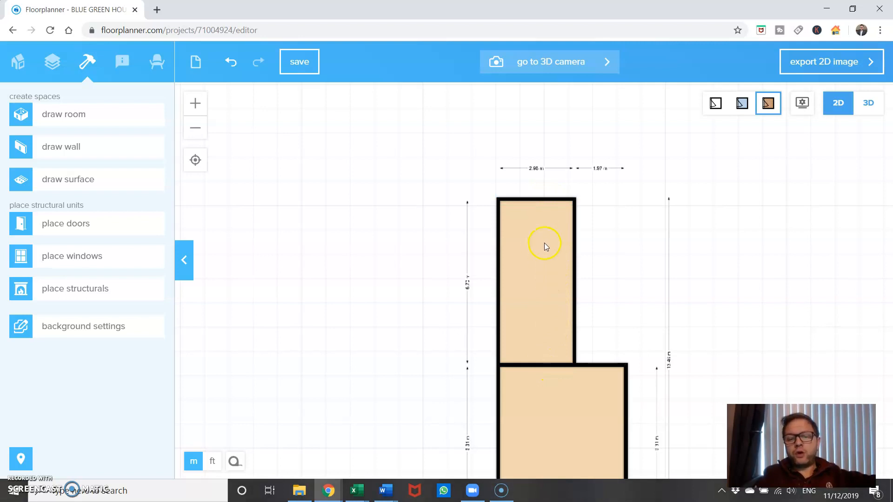
{"action": "scroll", "coordinate": [598, 233], "scroll_direction": "up", "scroll_amount": 3}
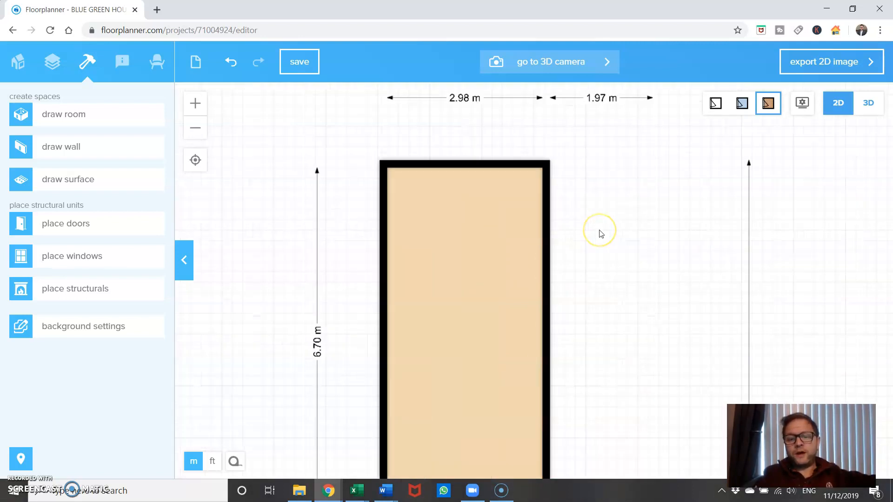
{"action": "left_click_drag", "start_coordinate": [596, 359], "coordinate": [594, 289]}
{"action": "left_click", "coordinate": [126, 156]}
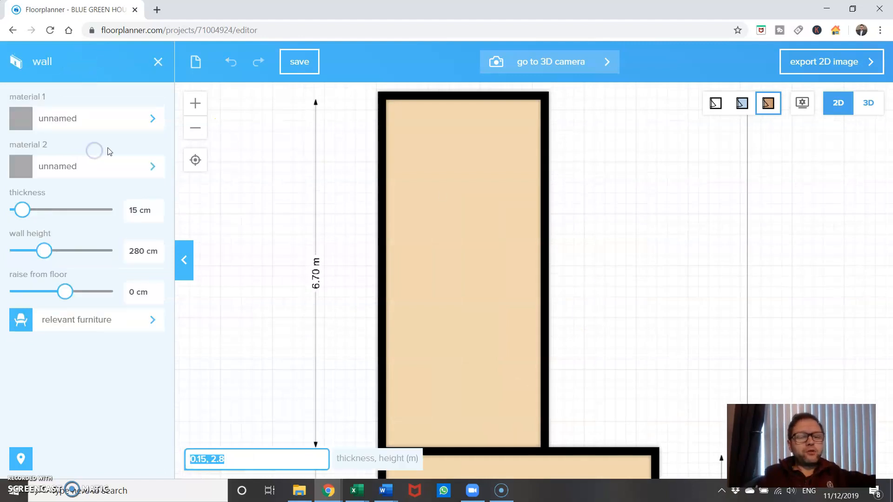
{"action": "left_click", "coordinate": [381, 188]}
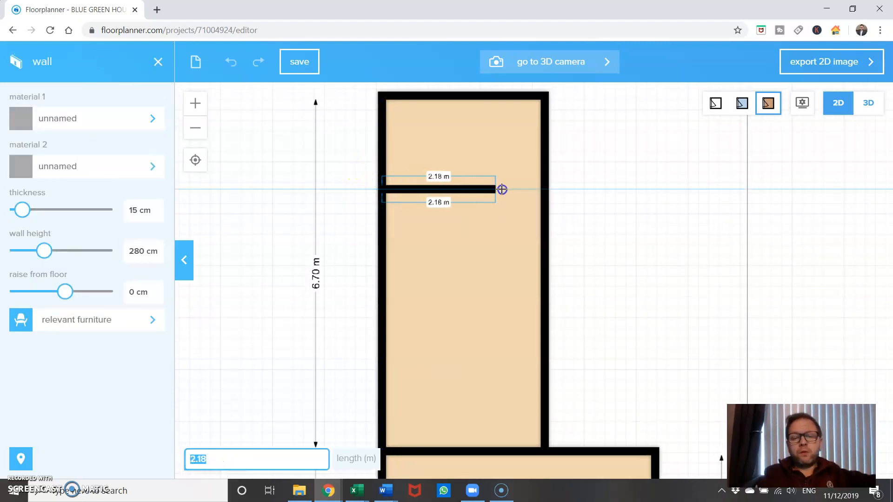
{"action": "left_click", "coordinate": [545, 189]}
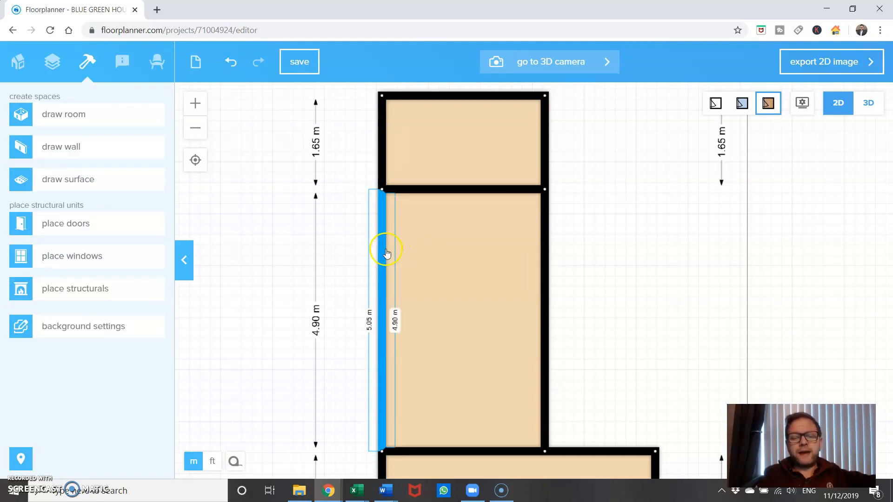
Draw a second wall across the upper room about 3.79 m above the large lower room, and select the rooms on both sides of it
{"action": "left_click", "coordinate": [116, 146]}
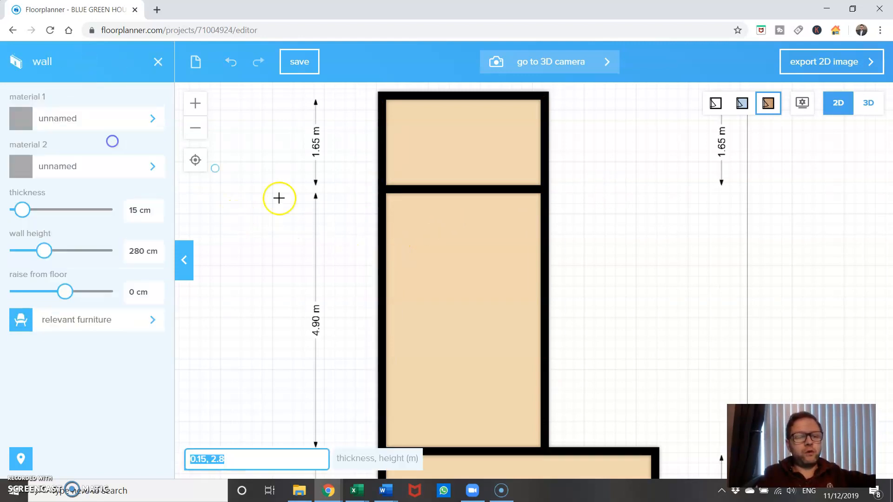
{"action": "left_click", "coordinate": [383, 247]}
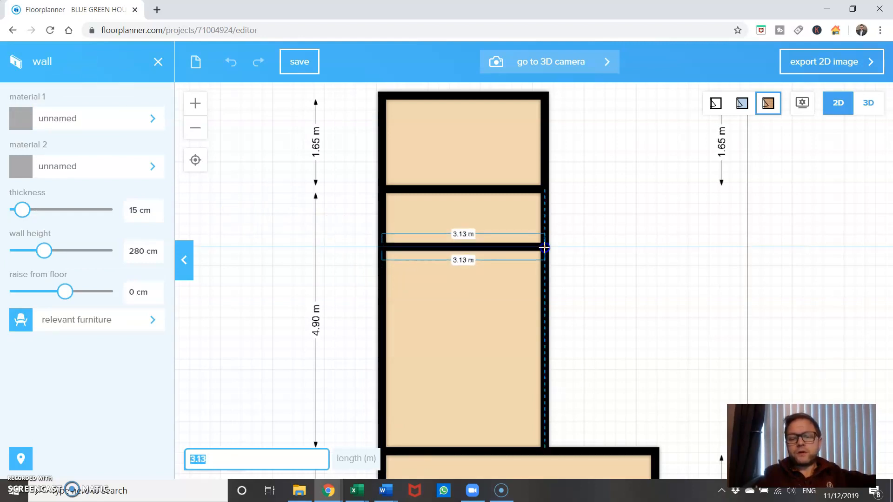
{"action": "left_click", "coordinate": [545, 249]}
{"action": "left_click", "coordinate": [432, 212]}
{"action": "key", "text": "Escape"}
{"action": "left_click", "coordinate": [445, 288]}
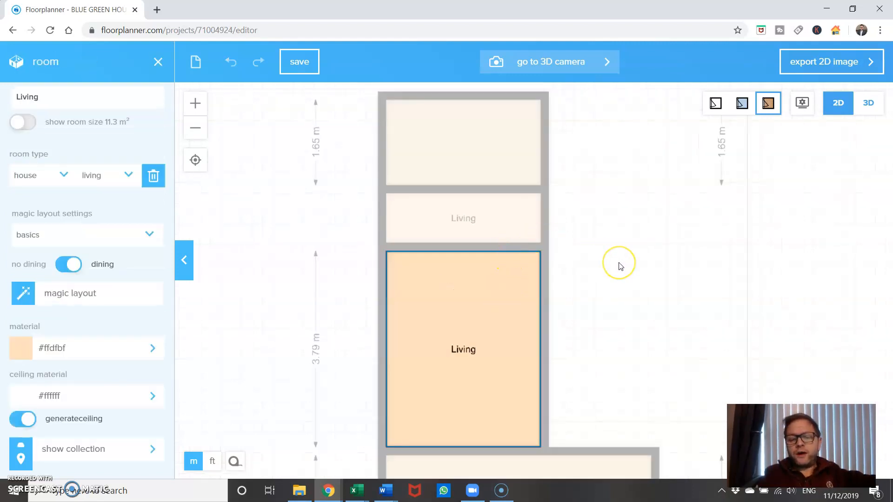
Move the lower dividing wall down so the space below it is about 3.77 m deep inside
{"action": "scroll", "coordinate": [619, 265], "scroll_direction": "up", "scroll_amount": 4}
{"action": "scroll", "coordinate": [619, 265], "scroll_direction": "down", "scroll_amount": 1}
{"action": "left_click", "coordinate": [477, 240]}
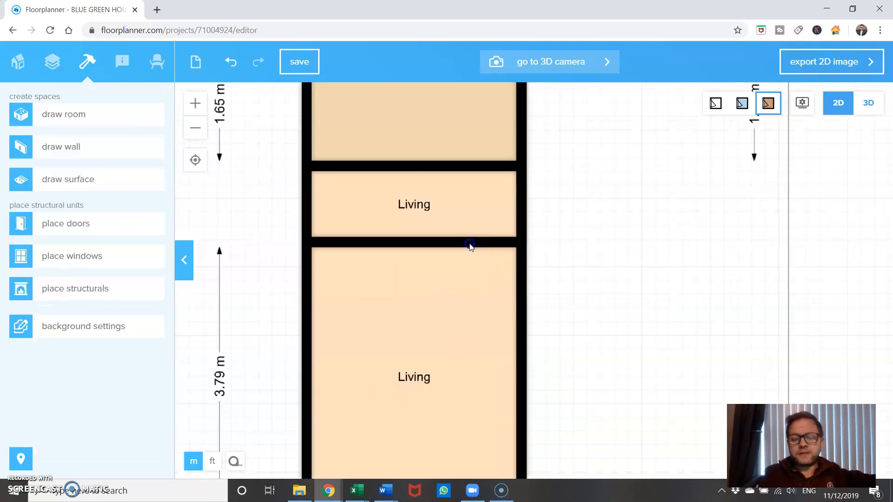
{"action": "mouse_move", "coordinate": [469, 245]}
{"action": "left_mouse_down"}
{"action": "mouse_move", "coordinate": [464, 271]}
{"action": "mouse_move", "coordinate": [464, 247]}
{"action": "left_mouse_up"}
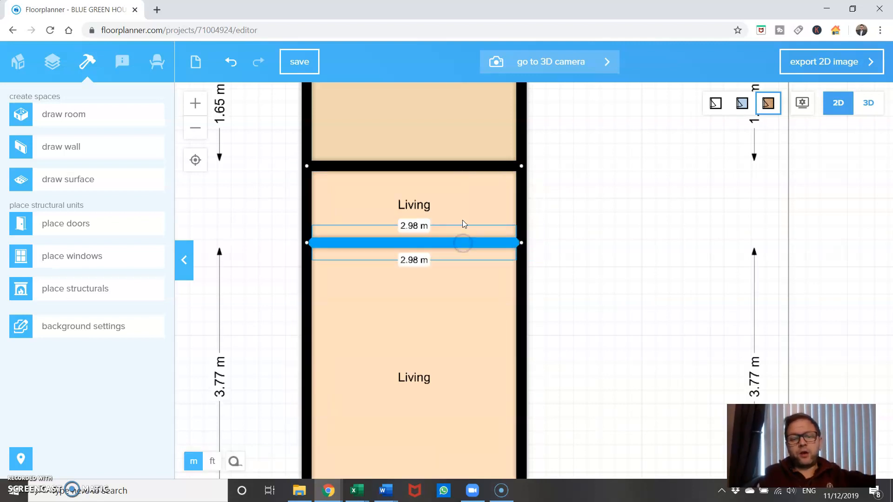
Move the upper dividing wall up so the topmost room is about 1.52 m deep and the one below about 1.11 m
{"action": "left_click", "coordinate": [465, 165]}
{"action": "left_click_drag", "start_coordinate": [466, 168], "coordinate": [464, 160]}
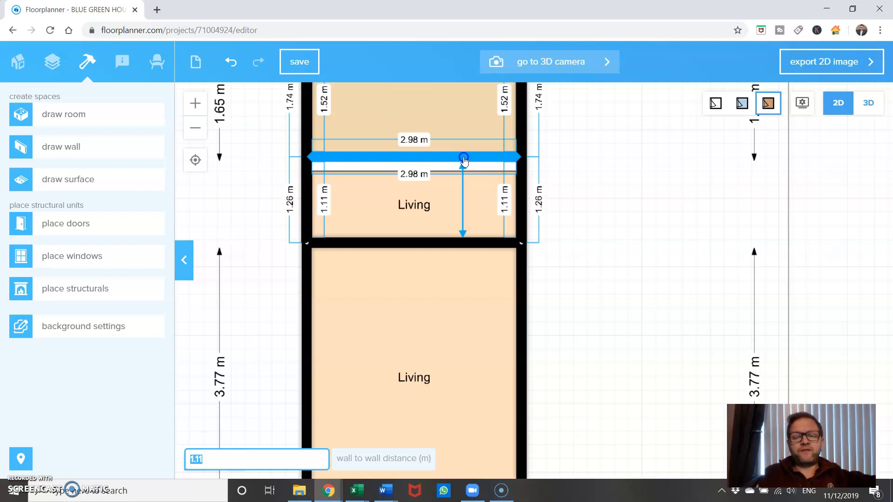
{"action": "left_click_drag", "start_coordinate": [463, 157], "coordinate": [463, 157]}
Draw a wall across the full width of the large lower room, about 2.76 m above its bottom wall
{"action": "left_click_drag", "start_coordinate": [648, 193], "coordinate": [626, 309]}
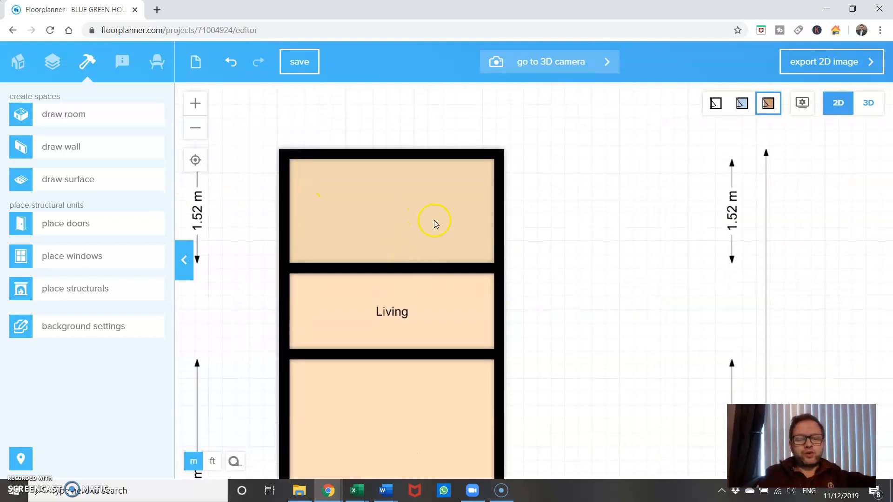
{"action": "scroll", "coordinate": [595, 242], "scroll_direction": "up", "scroll_amount": 4}
{"action": "scroll", "coordinate": [598, 225], "scroll_direction": "down", "scroll_amount": 5}
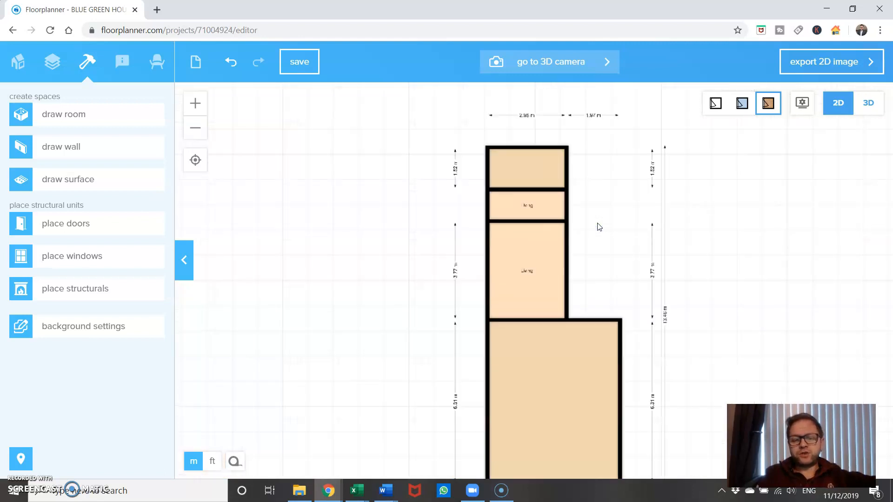
{"action": "left_click_drag", "start_coordinate": [391, 356], "coordinate": [339, 269]}
{"action": "scroll", "coordinate": [339, 268], "scroll_direction": "up", "scroll_amount": 2}
{"action": "left_click_drag", "start_coordinate": [353, 331], "coordinate": [274, 309]}
{"action": "left_click", "coordinate": [100, 148]}
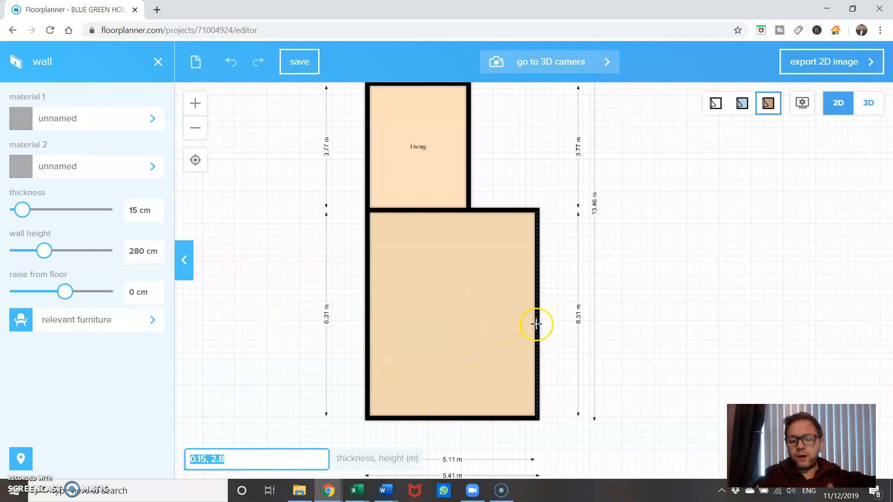
{"action": "left_click", "coordinate": [534, 325]}
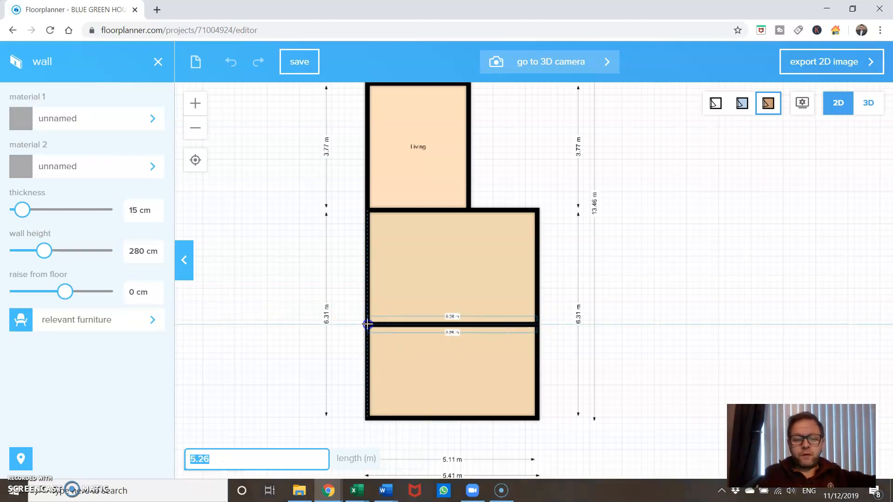
{"action": "left_click", "coordinate": [368, 325]}
Enclose a narrow room above the new dividing wall with a 3.91 m wall from the right outer wall and a 0.99 m return down
{"action": "left_click", "coordinate": [114, 153]}
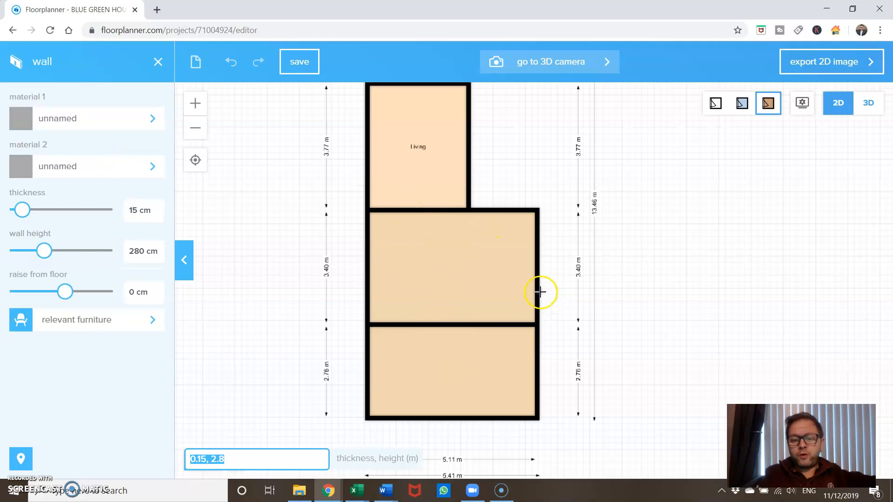
{"action": "left_click", "coordinate": [537, 292]}
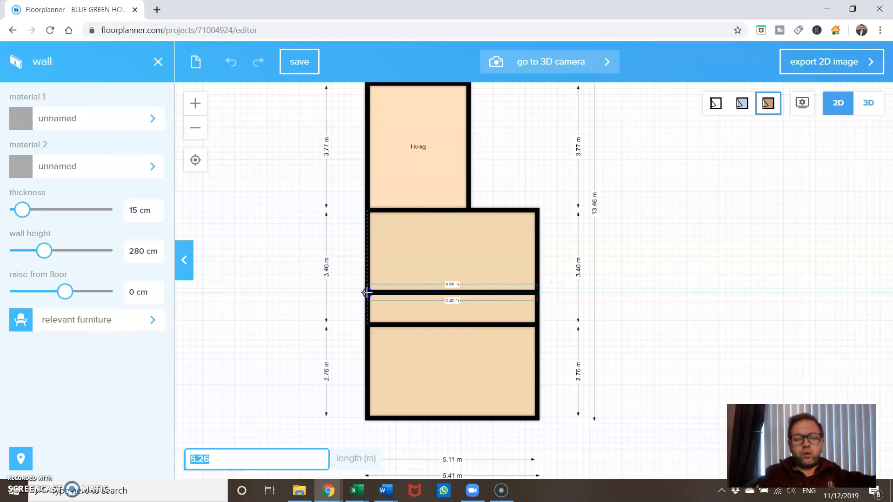
{"action": "left_click", "coordinate": [411, 295]}
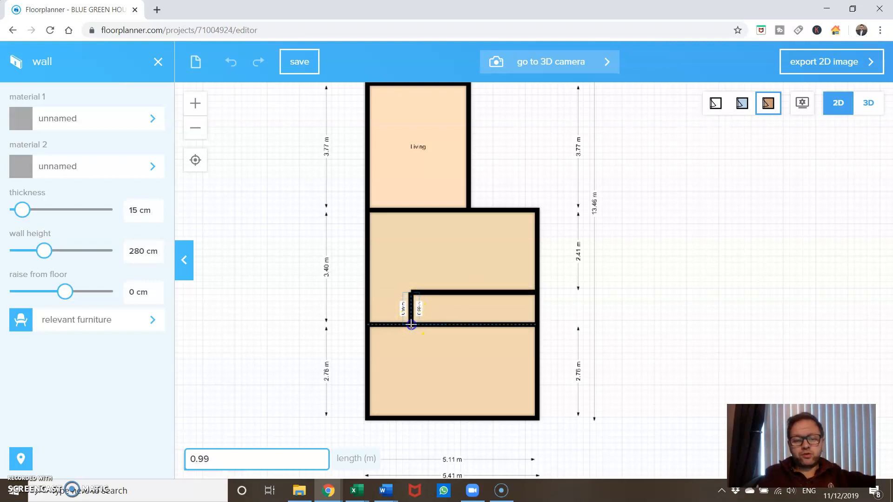
{"action": "double_click", "coordinate": [411, 325]}
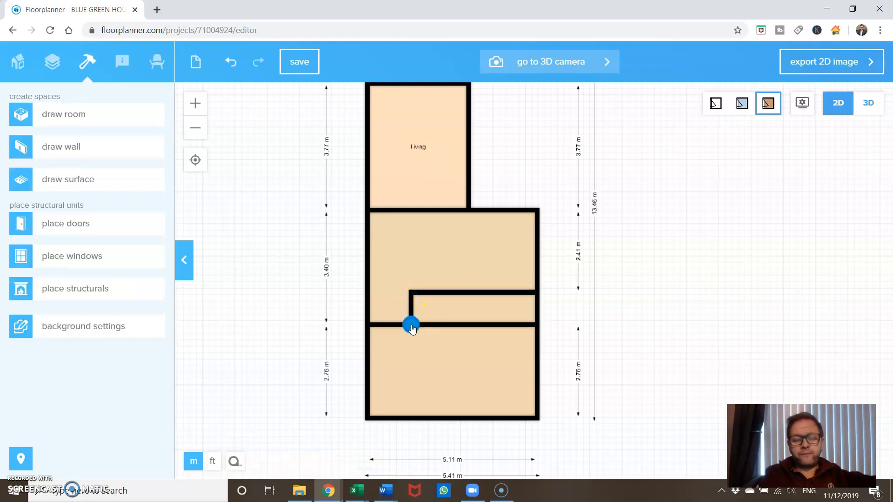
Rename the narrow enclosed room STAIRCASE
{"action": "left_click", "coordinate": [448, 310]}
{"action": "left_click_drag", "start_coordinate": [58, 96], "coordinate": [2, 103]}
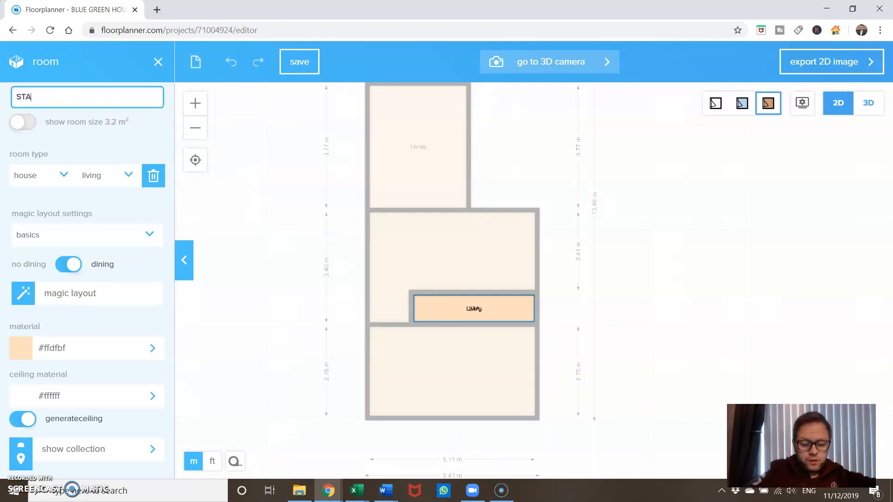
{"action": "type", "text": "STAIRCASE"}
{"action": "key", "text": "Return"}
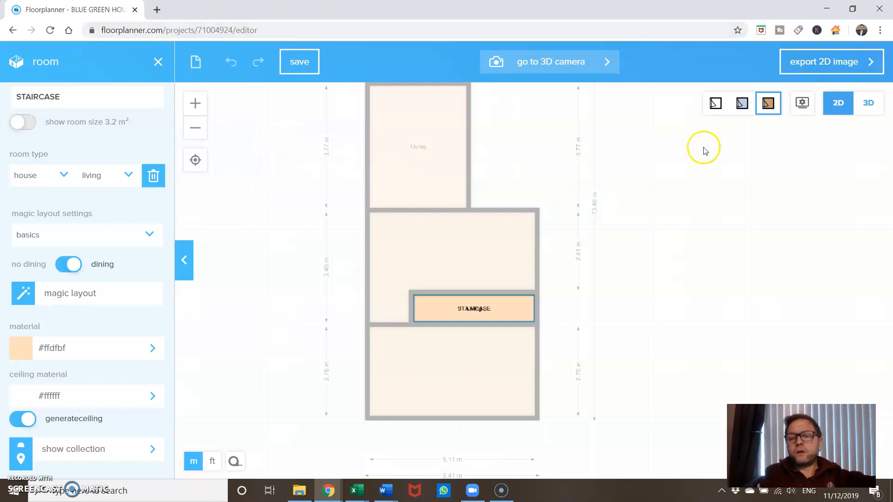
{"action": "left_click", "coordinate": [666, 240]}
Label the L-shaped room around the staircase as Living, keeping that room type
{"action": "left_click", "coordinate": [436, 252]}
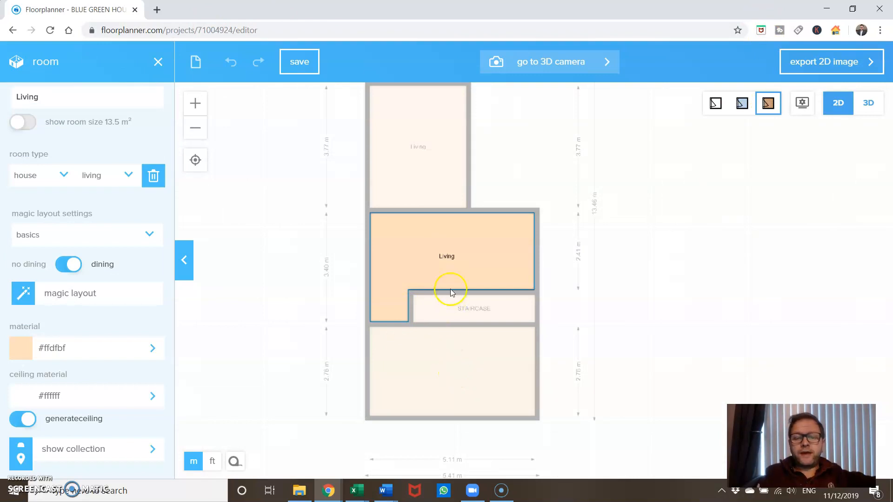
{"action": "left_click", "coordinate": [112, 176]}
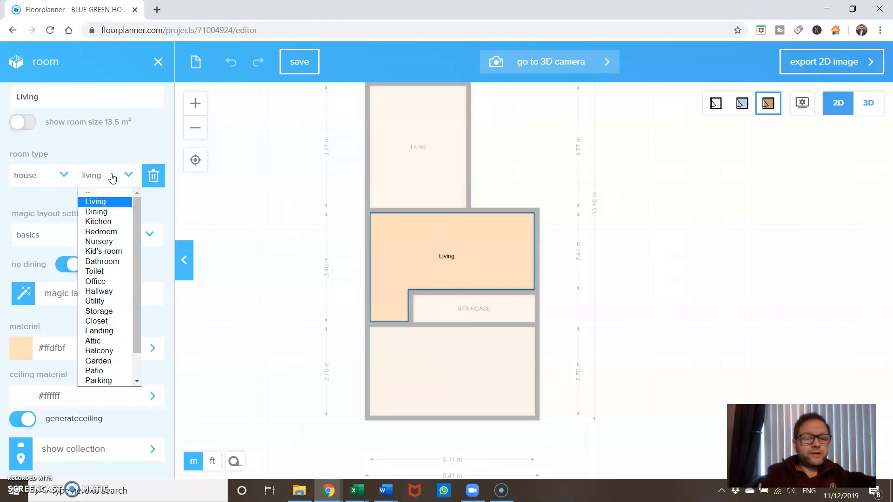
{"action": "left_click", "coordinate": [292, 234]}
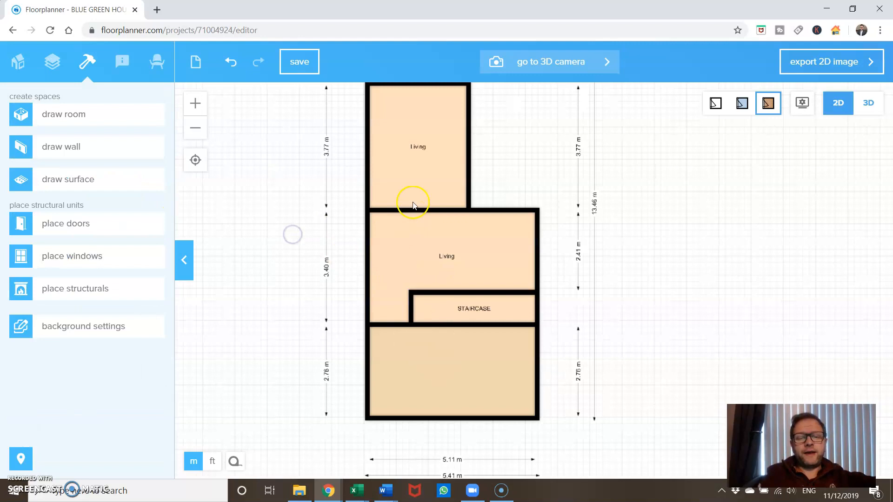
Set the room type of the room directly above the L-shaped living room to Kitchen
{"action": "left_click", "coordinate": [421, 148]}
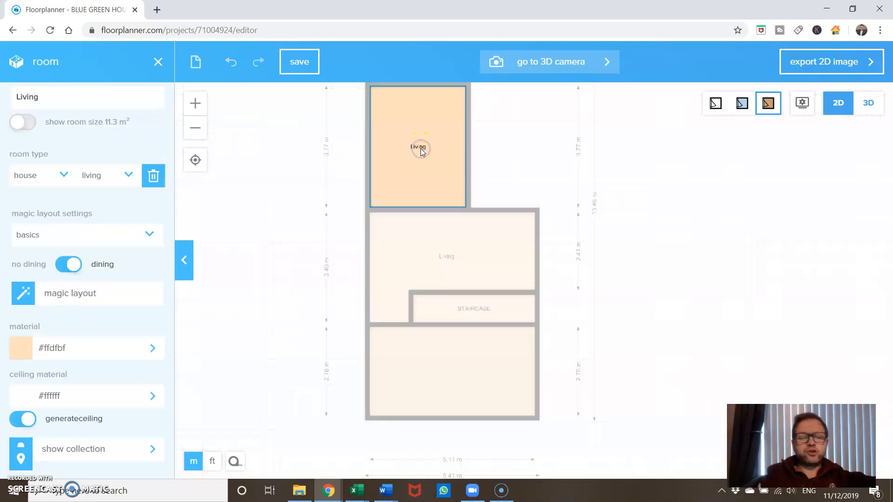
{"action": "left_click", "coordinate": [124, 175]}
{"action": "left_click", "coordinate": [116, 221]}
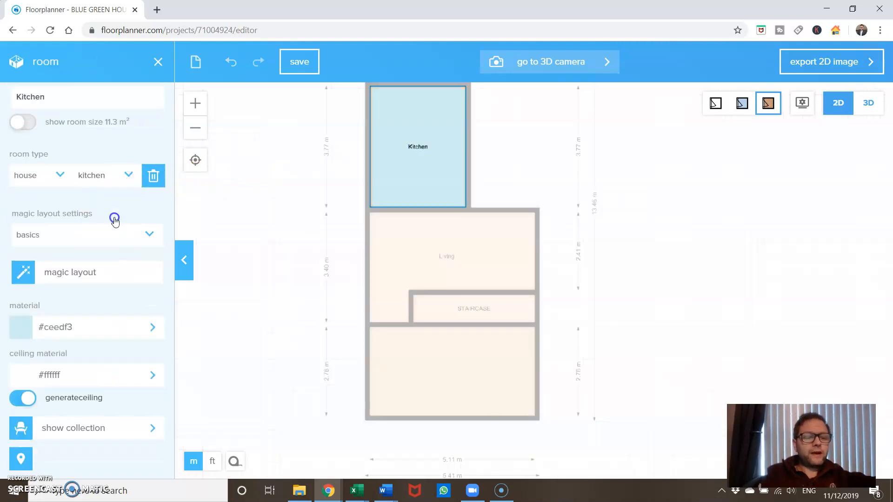
{"action": "left_click", "coordinate": [514, 253]}
Set the room type of the topmost room to Bathroom
{"action": "left_click_drag", "start_coordinate": [584, 248], "coordinate": [584, 333]}
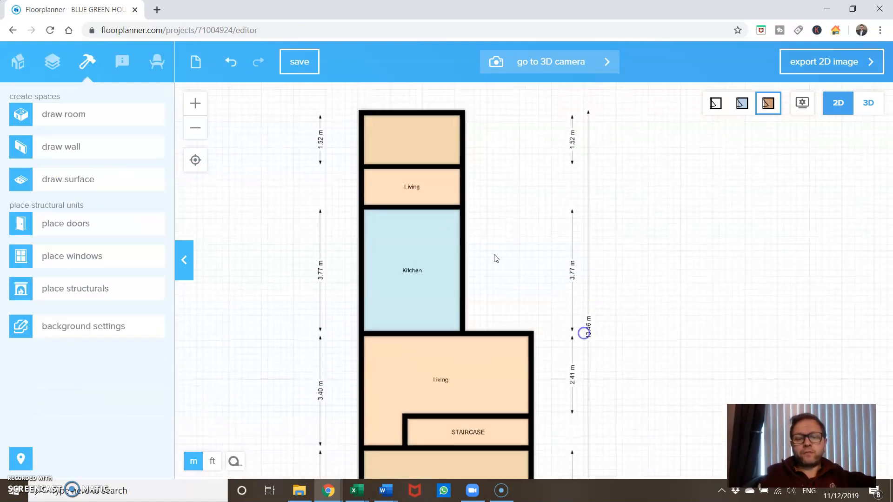
{"action": "left_click", "coordinate": [422, 140]}
{"action": "left_click", "coordinate": [102, 177]}
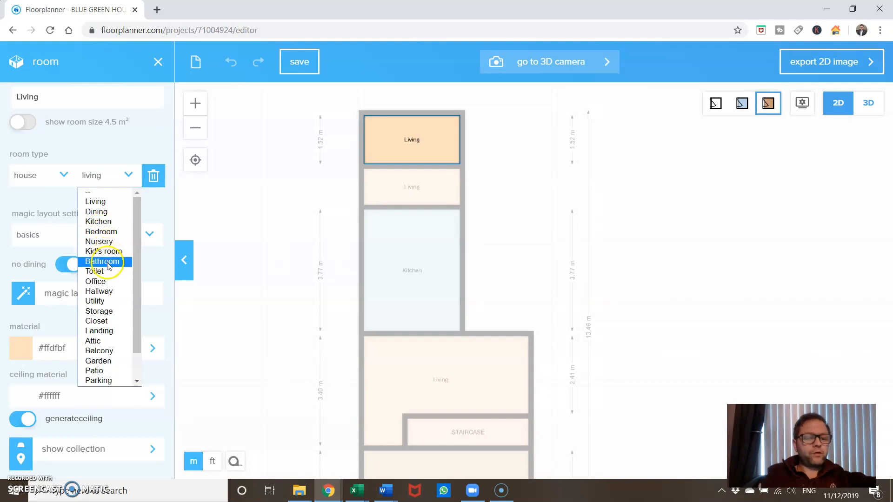
{"action": "left_click", "coordinate": [103, 261]}
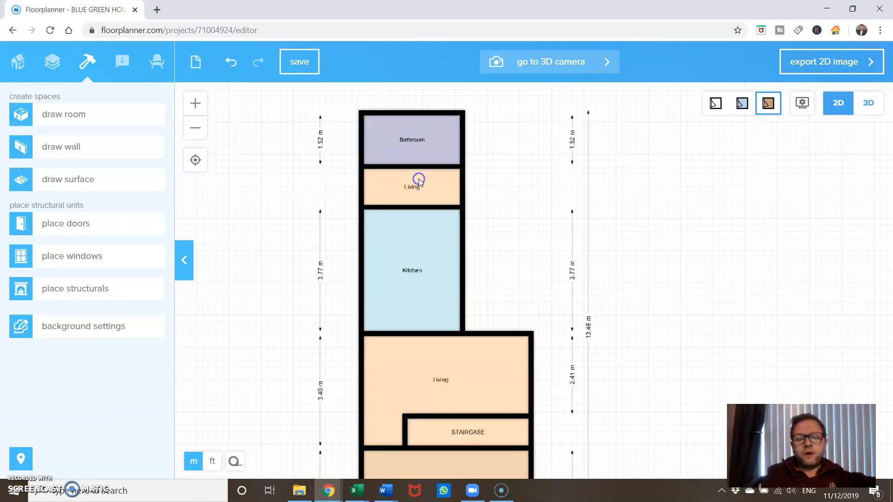
Set the room type of the small room between the Bathroom and the Kitchen to Utility
{"action": "left_click", "coordinate": [427, 187]}
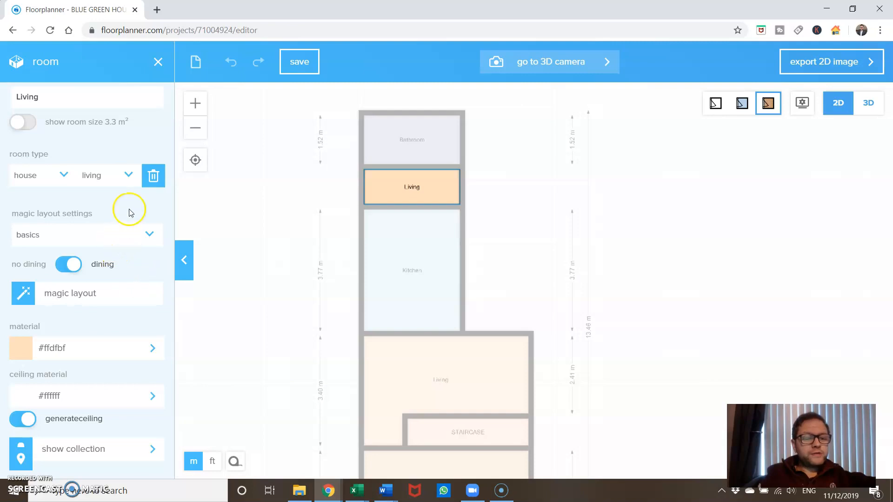
{"action": "left_click", "coordinate": [120, 179]}
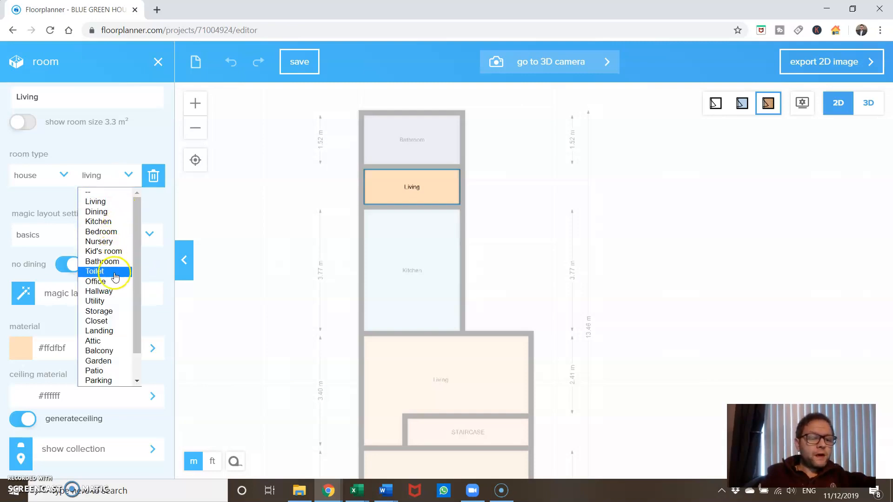
{"action": "left_click", "coordinate": [111, 301]}
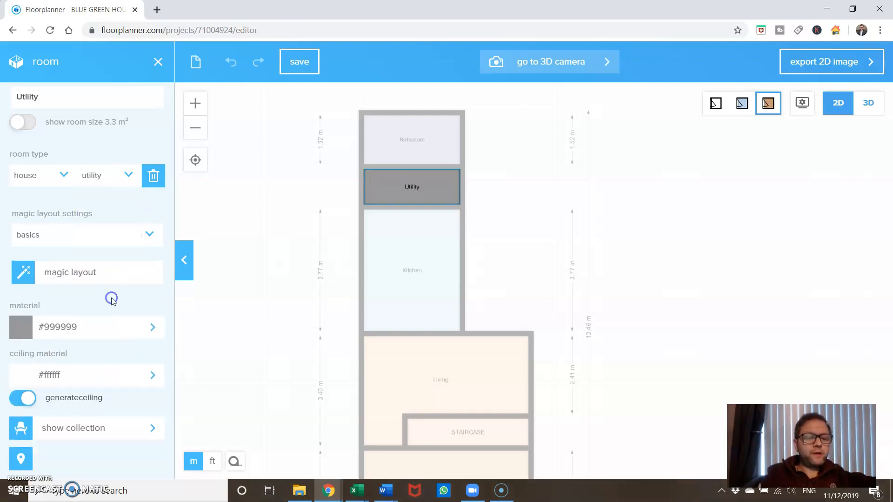
{"action": "left_click", "coordinate": [289, 229]}
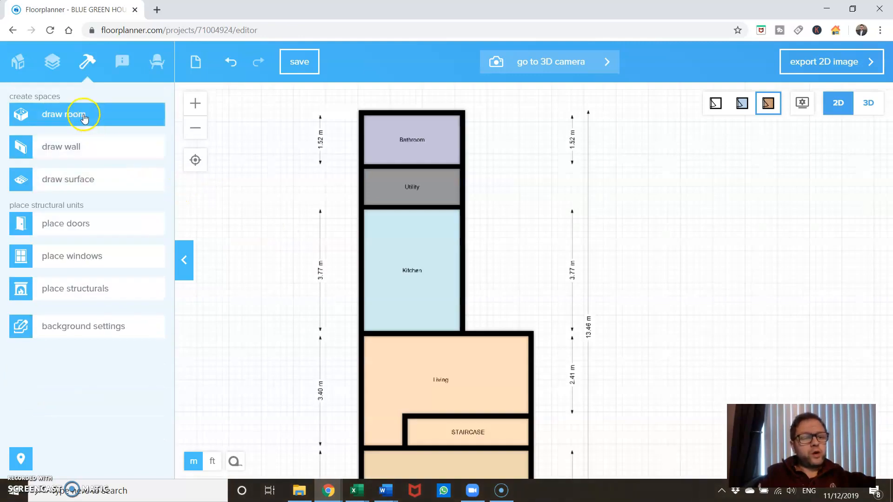
Draw a wall about 1.06 m long across the Utility room, left of its centre, and extend its end to meet the Bathroom wall
{"action": "left_click", "coordinate": [85, 147]}
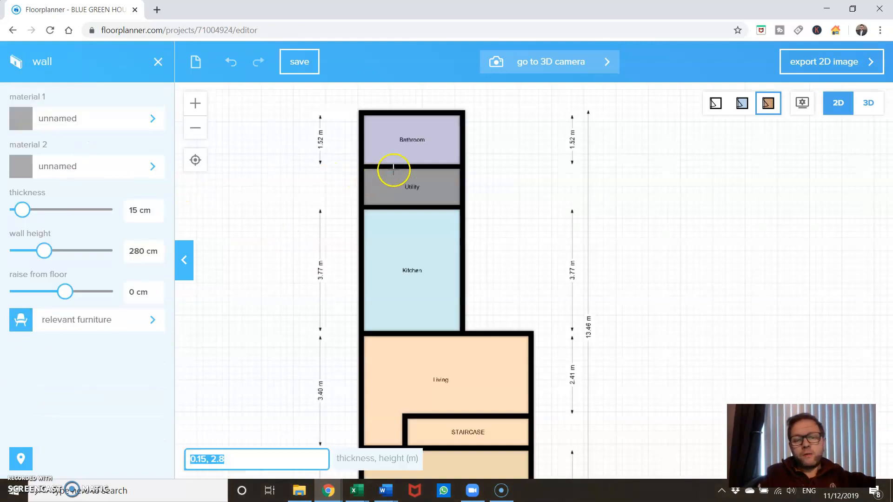
{"action": "left_click", "coordinate": [401, 167]}
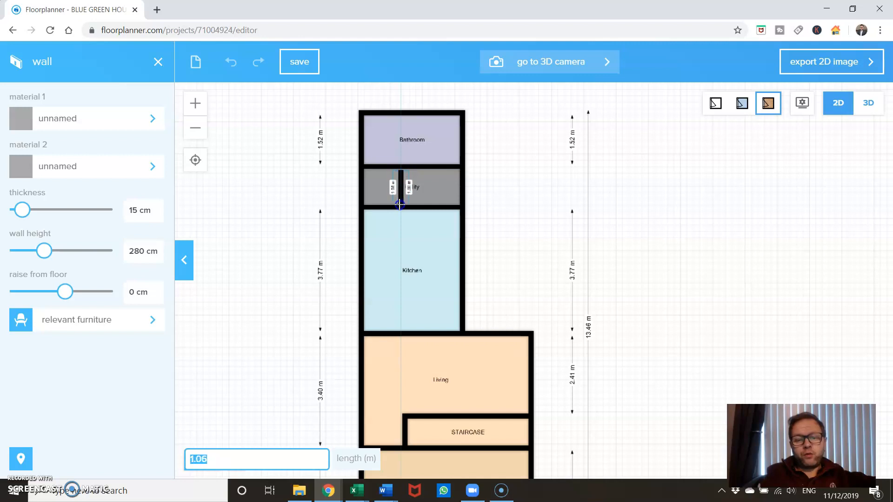
{"action": "left_click", "coordinate": [400, 206]}
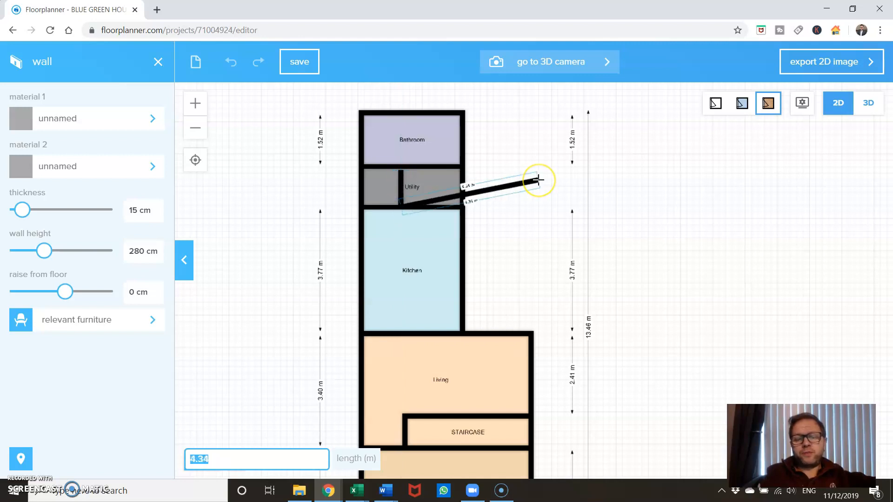
{"action": "key", "text": "Escape"}
{"action": "scroll", "coordinate": [510, 201], "scroll_direction": "up", "scroll_amount": 5}
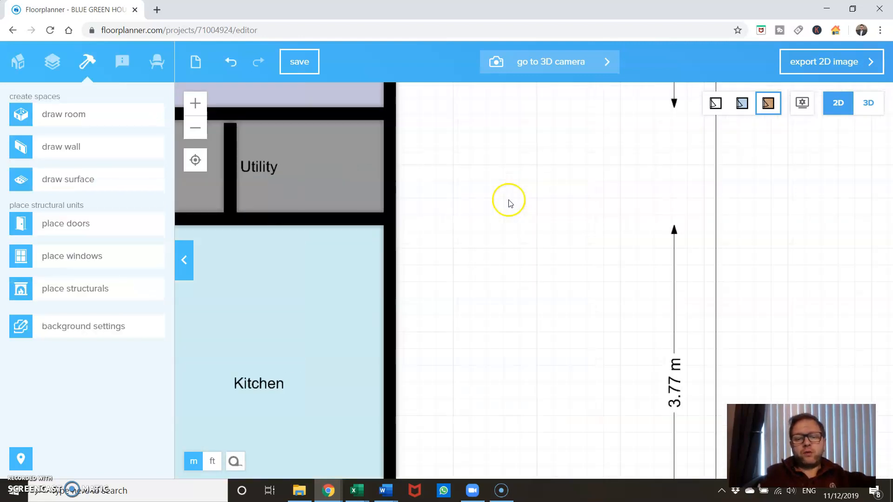
{"action": "left_click_drag", "start_coordinate": [446, 193], "coordinate": [552, 325]}
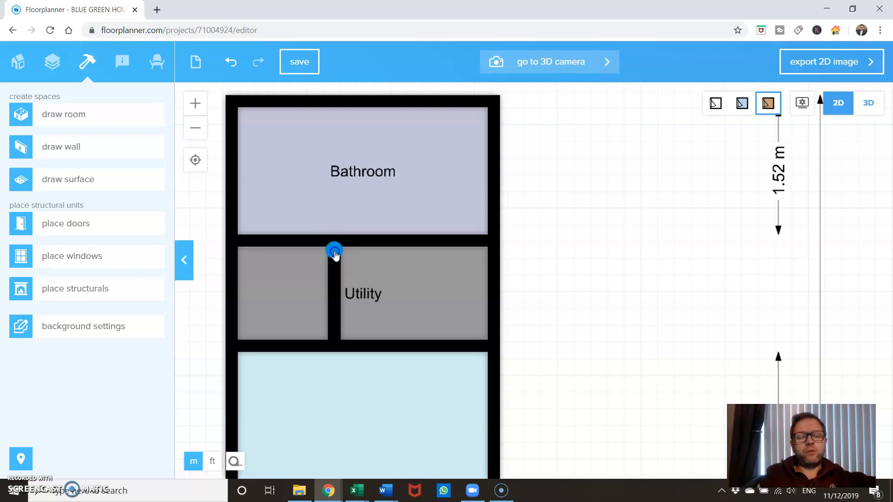
{"action": "left_click_drag", "start_coordinate": [335, 255], "coordinate": [336, 245]}
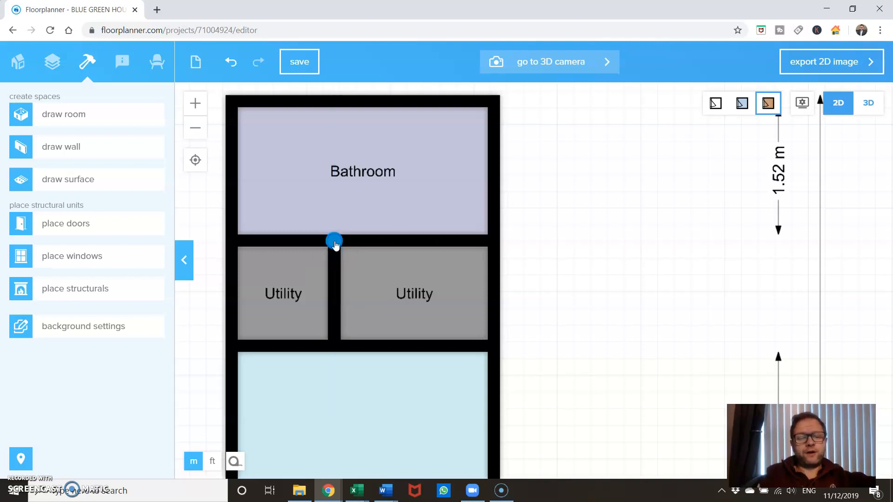
Set the room type of the larger right-hand Utility room to Hallway
{"action": "left_click", "coordinate": [411, 284]}
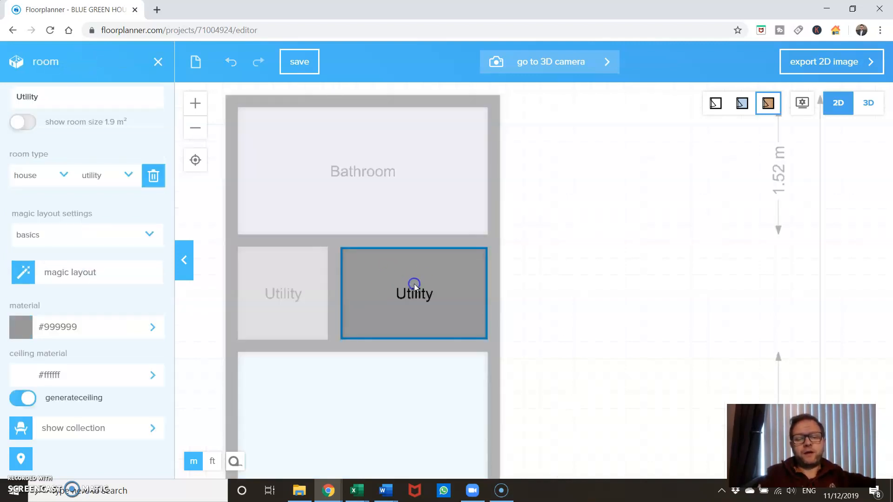
{"action": "left_click", "coordinate": [106, 176]}
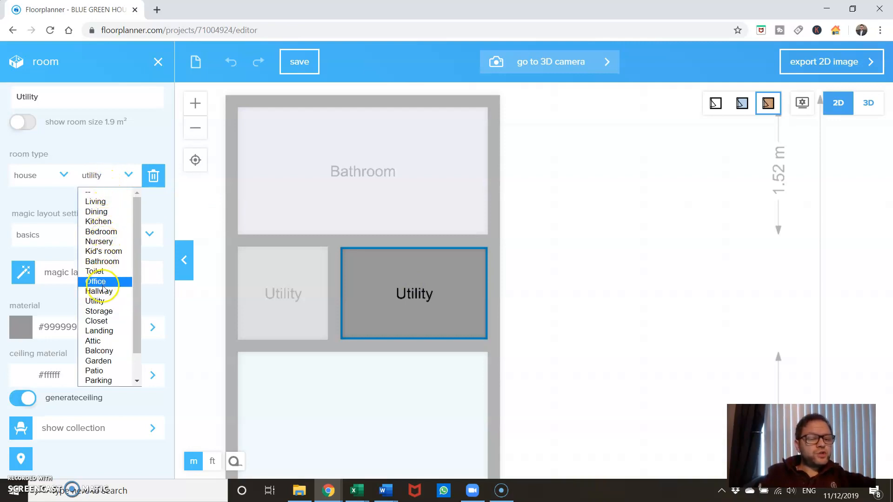
{"action": "left_click", "coordinate": [102, 293]}
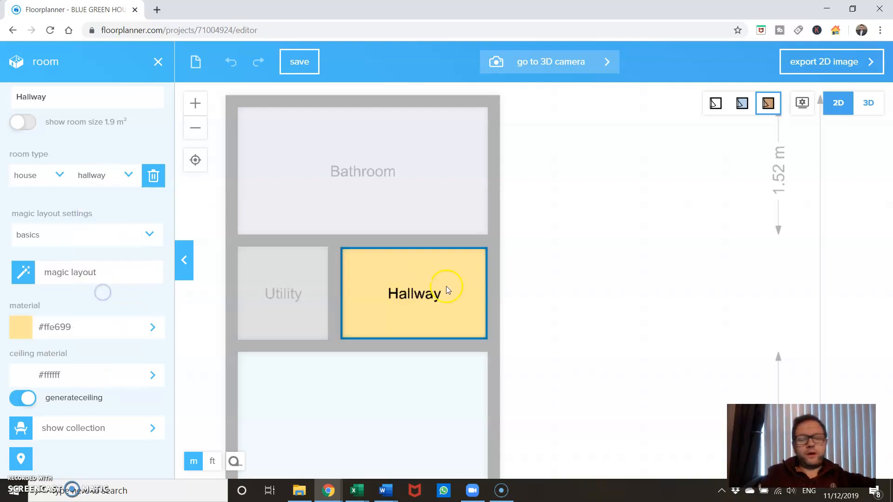
{"action": "left_click", "coordinate": [554, 297]}
Set the room type of the unnamed room below the staircase to Dining
{"action": "scroll", "coordinate": [549, 310], "scroll_direction": "down", "scroll_amount": 5}
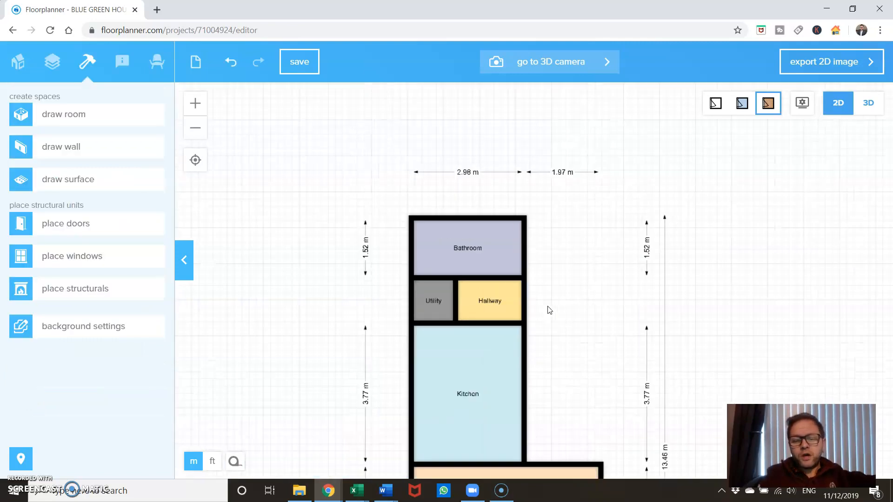
{"action": "left_click_drag", "start_coordinate": [549, 309], "coordinate": [504, 155]}
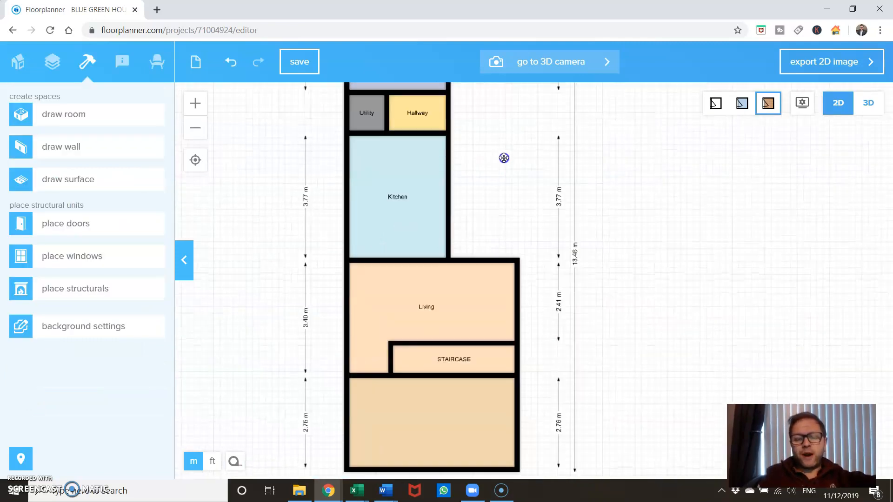
{"action": "left_click_drag", "start_coordinate": [615, 371], "coordinate": [616, 328]}
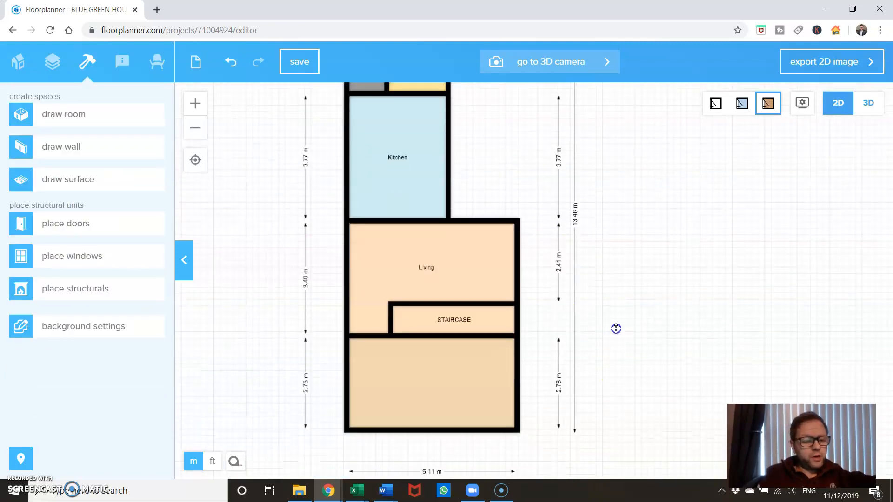
{"action": "left_click", "coordinate": [393, 382]}
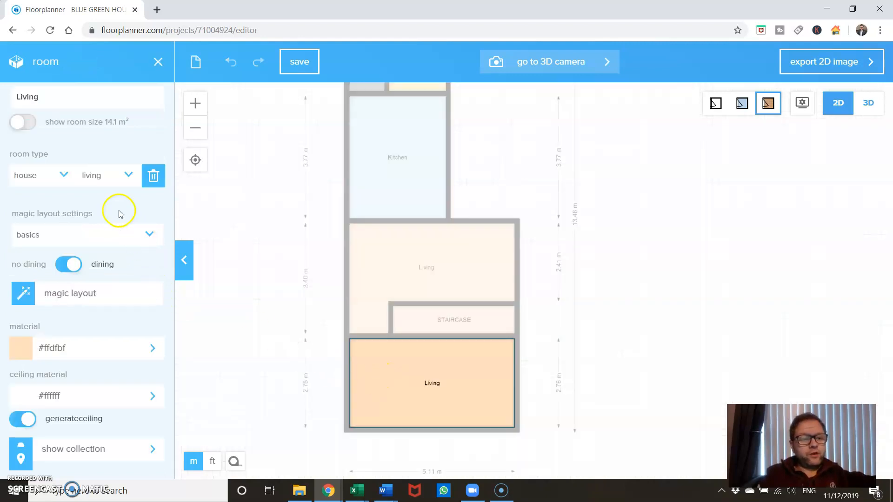
{"action": "left_click", "coordinate": [119, 181]}
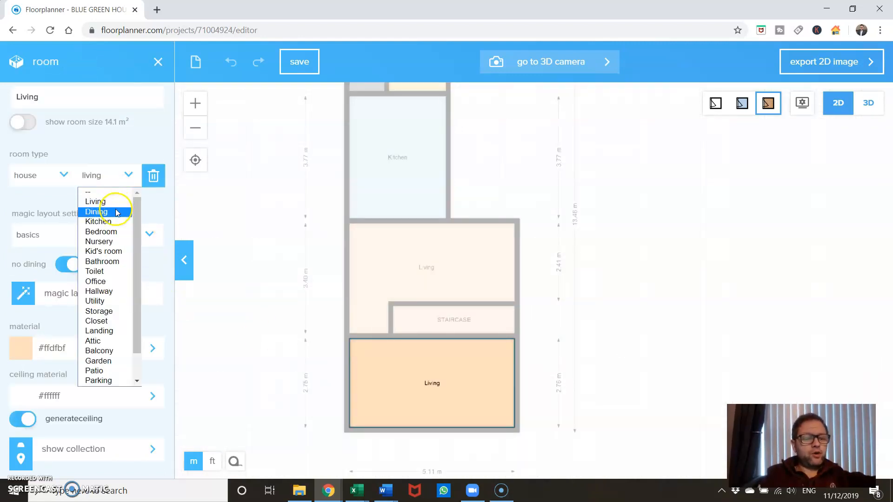
{"action": "left_click", "coordinate": [116, 213]}
{"action": "left_click", "coordinate": [655, 312]}
{"action": "left_click", "coordinate": [467, 319]}
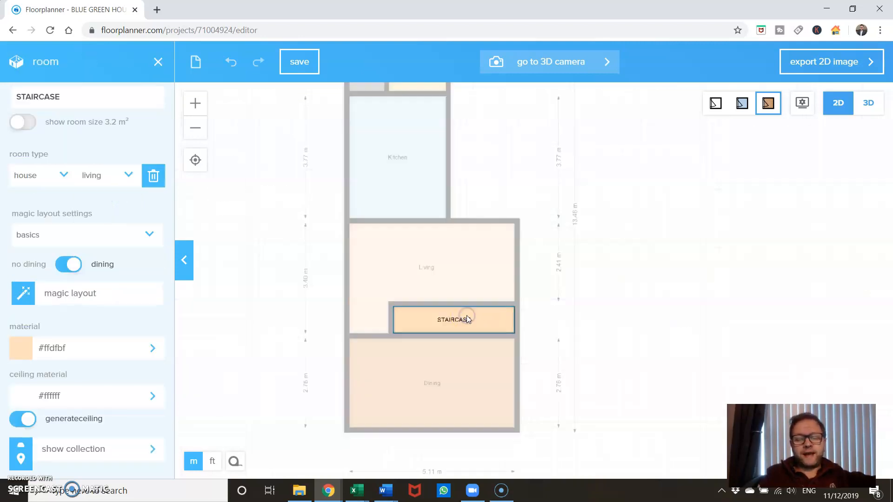
{"action": "left_click", "coordinate": [614, 312]}
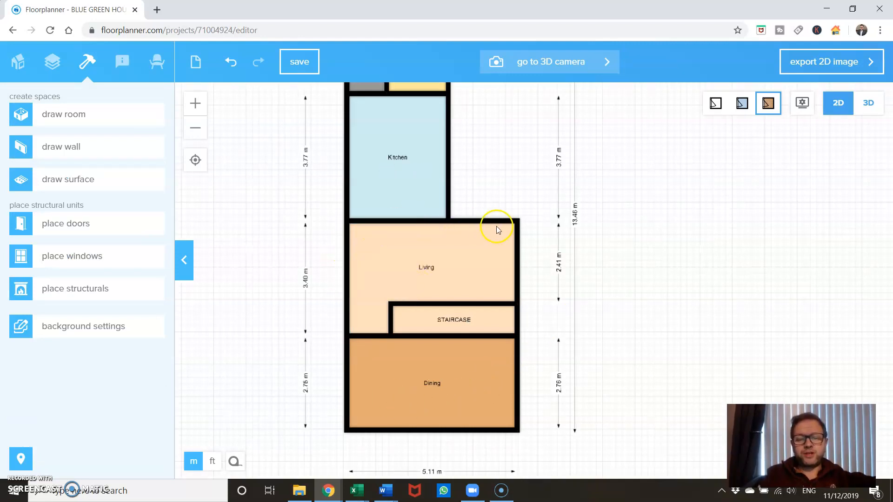
Browse the door catalogue and place a plain single door in the wall between the Kitchen and the Living room
{"action": "left_click_drag", "start_coordinate": [263, 215], "coordinate": [262, 302]}
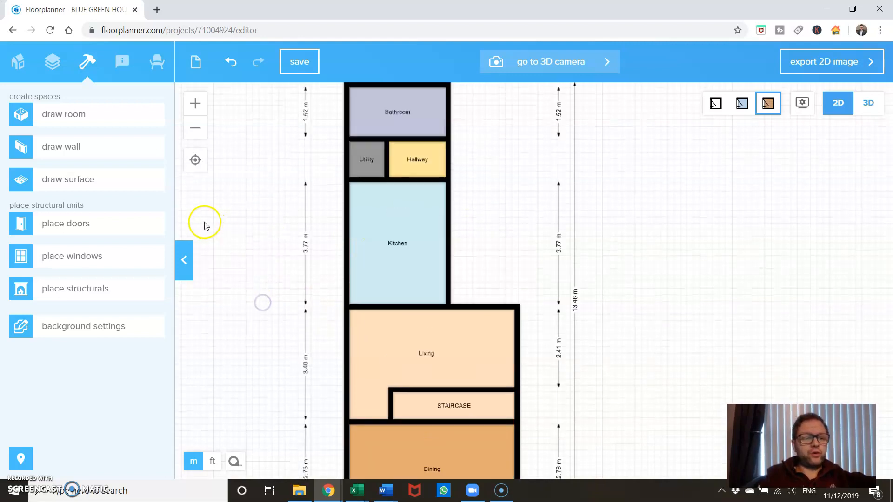
{"action": "left_click", "coordinate": [88, 224]}
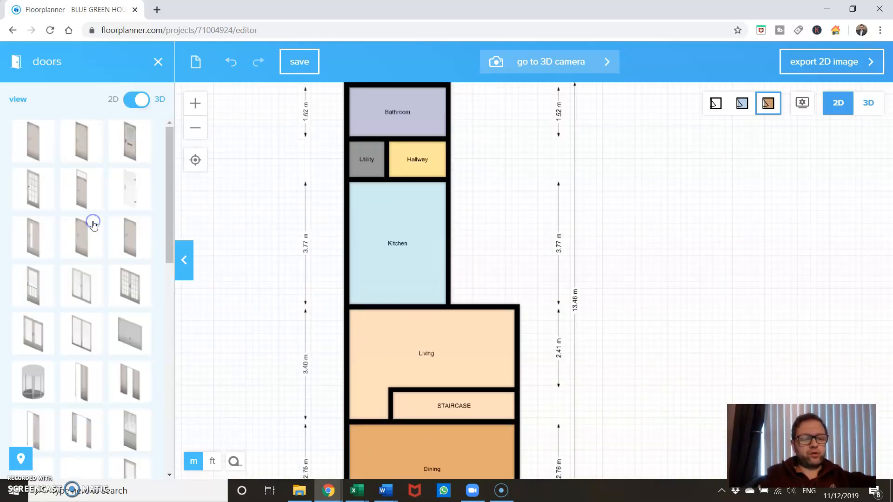
{"action": "left_click", "coordinate": [139, 99]}
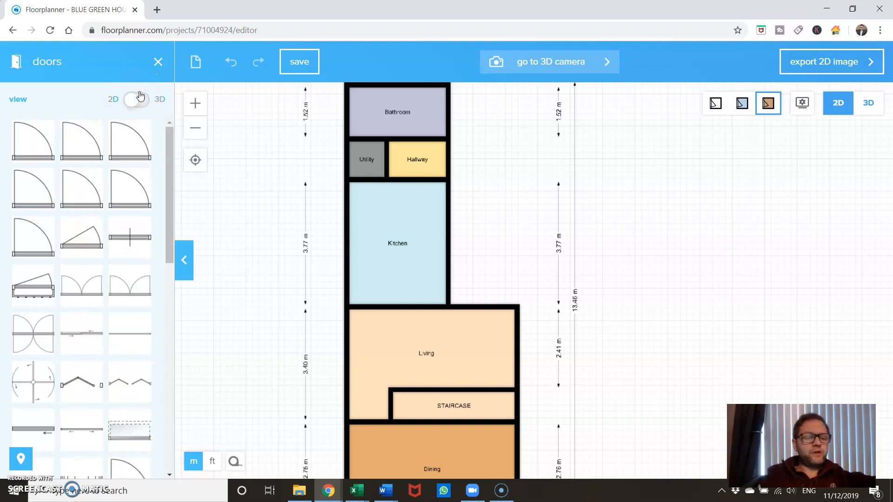
{"action": "left_click", "coordinate": [130, 103]}
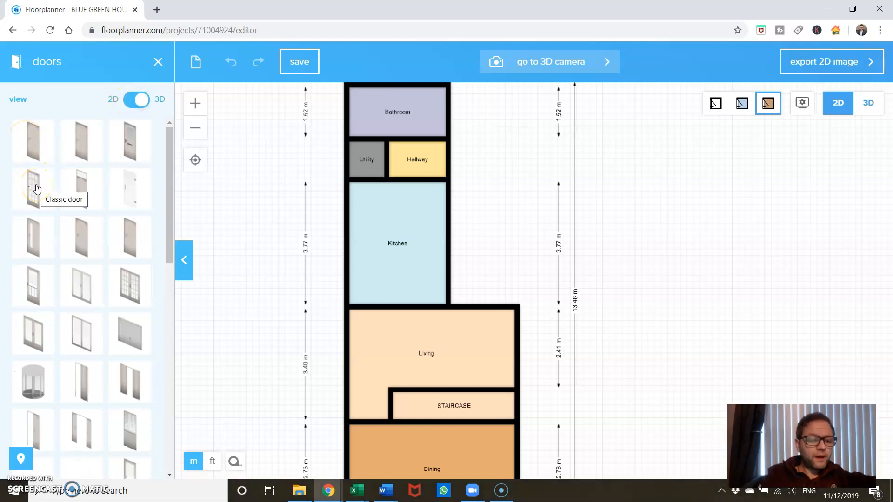
{"action": "scroll", "coordinate": [55, 316], "scroll_direction": "down", "scroll_amount": 10}
{"action": "scroll", "coordinate": [55, 320], "scroll_direction": "down", "scroll_amount": 2}
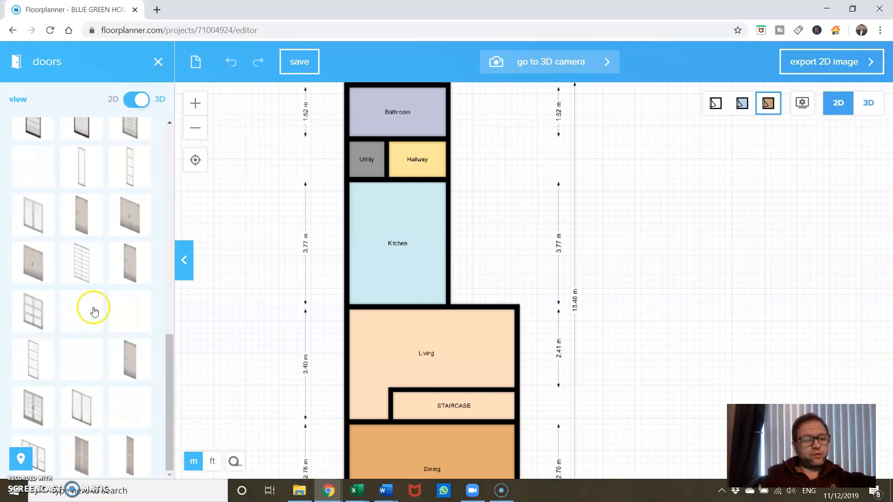
{"action": "scroll", "coordinate": [94, 310], "scroll_direction": "up", "scroll_amount": 12}
{"action": "left_click_drag", "start_coordinate": [34, 142], "coordinate": [382, 294]}
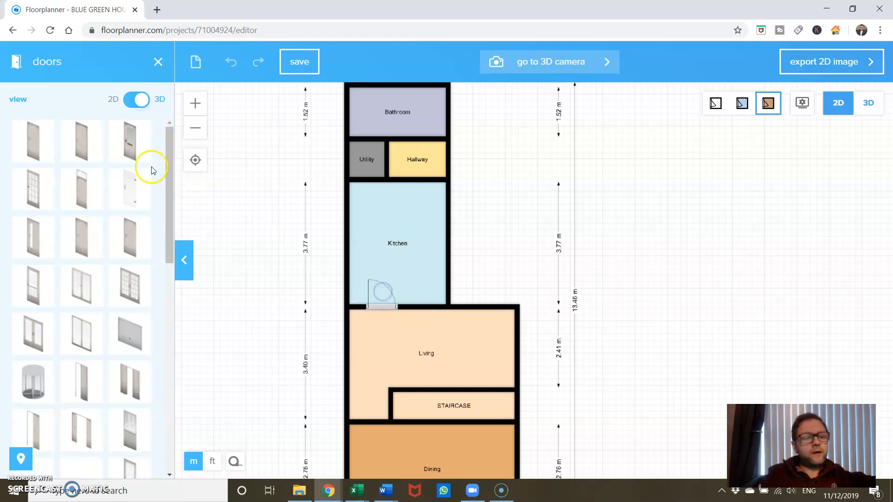
Place plain single doors in the Hallway's walls to the Kitchen, the Bathroom and the Utility room
{"action": "left_click_drag", "start_coordinate": [32, 140], "coordinate": [421, 192]}
{"action": "left_click_drag", "start_coordinate": [35, 140], "coordinate": [427, 134]}
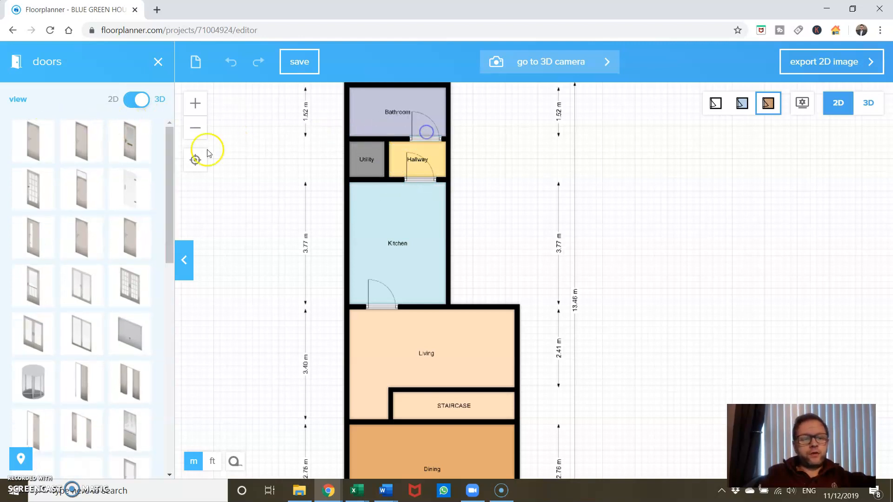
{"action": "left_click_drag", "start_coordinate": [30, 136], "coordinate": [386, 160]}
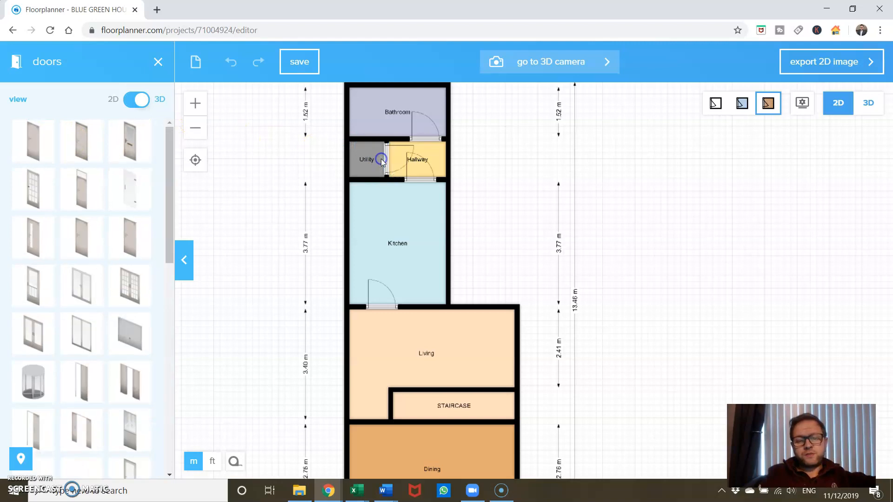
Place front doors in the Hallway's right exterior wall and near the left end of the Dining room's lower exterior wall
{"action": "left_click", "coordinate": [135, 153]}
{"action": "left_click_drag", "start_coordinate": [135, 154], "coordinate": [462, 154]}
{"action": "scroll", "coordinate": [274, 202], "scroll_direction": "down", "scroll_amount": 5}
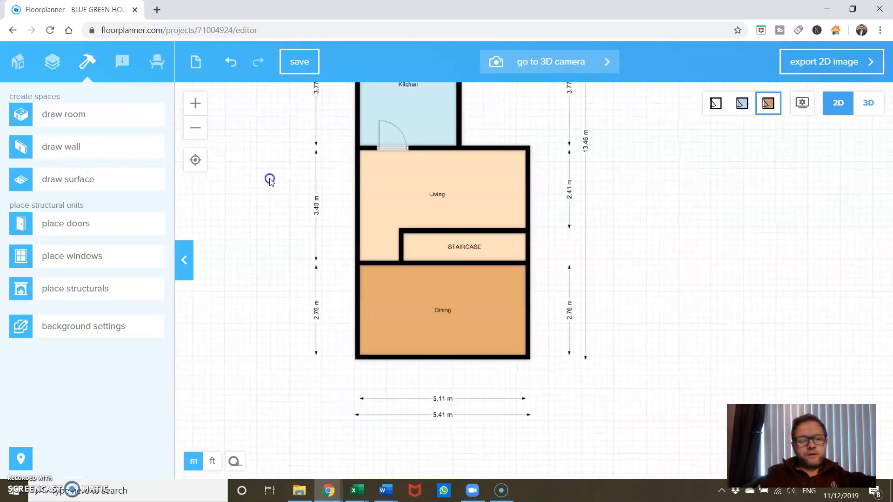
{"action": "left_click", "coordinate": [101, 227]}
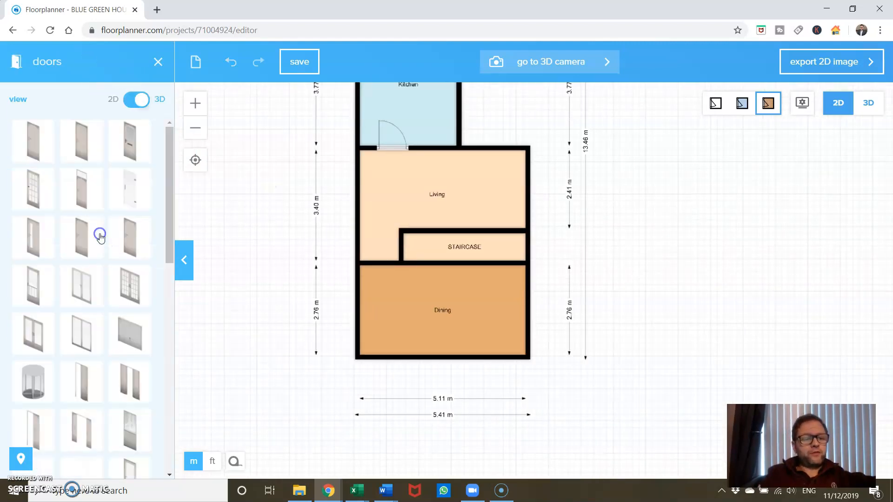
{"action": "left_click_drag", "start_coordinate": [133, 139], "coordinate": [382, 361]}
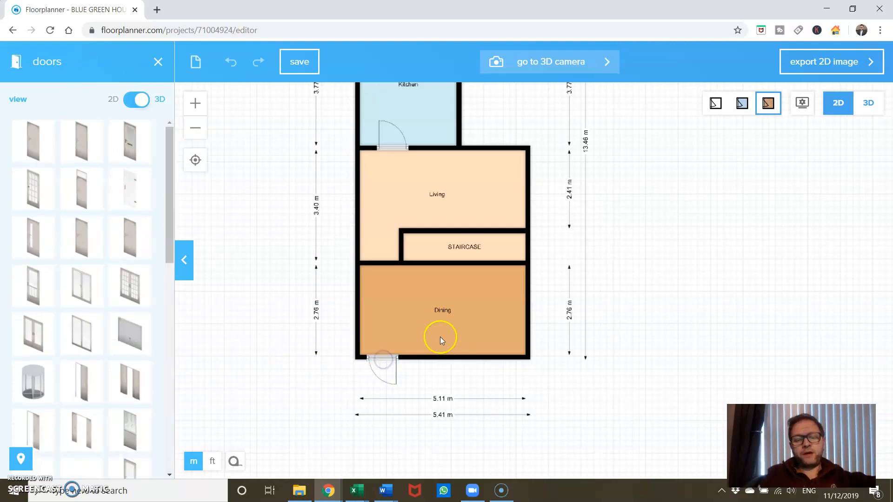
Flip the front door in the Dining room's lower exterior wall so it swings inward and hinges on its left side
{"action": "scroll", "coordinate": [581, 324], "scroll_direction": "down", "scroll_amount": 3}
{"action": "scroll", "coordinate": [582, 326], "scroll_direction": "up", "scroll_amount": 5}
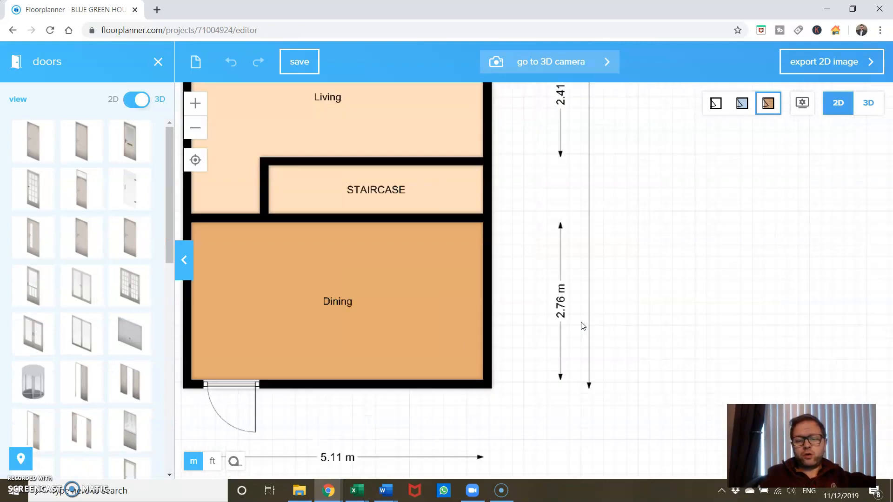
{"action": "scroll", "coordinate": [583, 326], "scroll_direction": "up", "scroll_amount": 2}
{"action": "left_click_drag", "start_coordinate": [470, 349], "coordinate": [840, 207]}
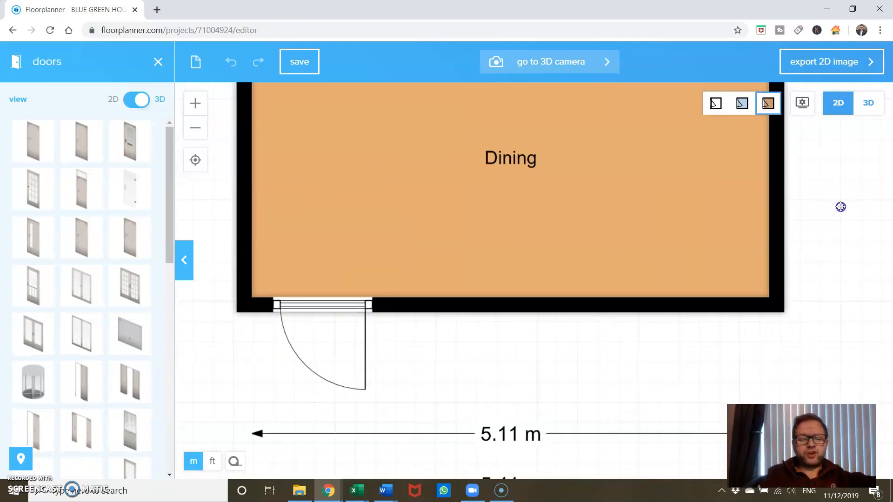
{"action": "left_click", "coordinate": [332, 305]}
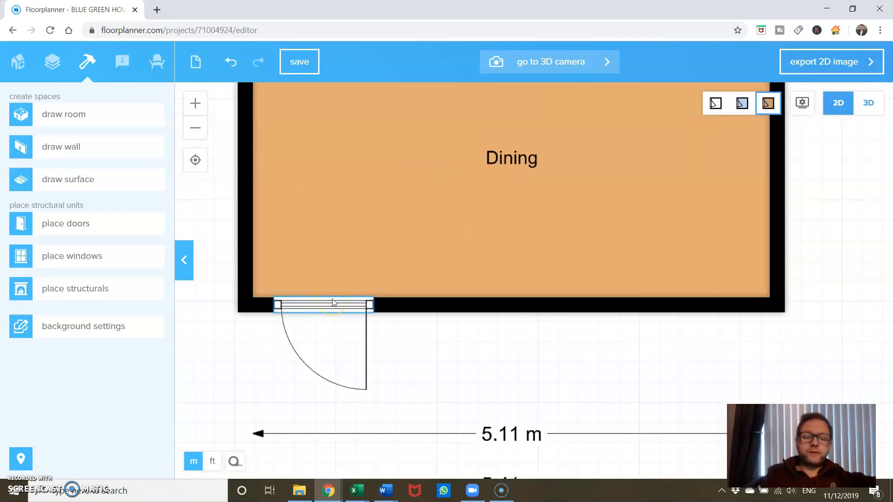
{"action": "left_click", "coordinate": [333, 303]}
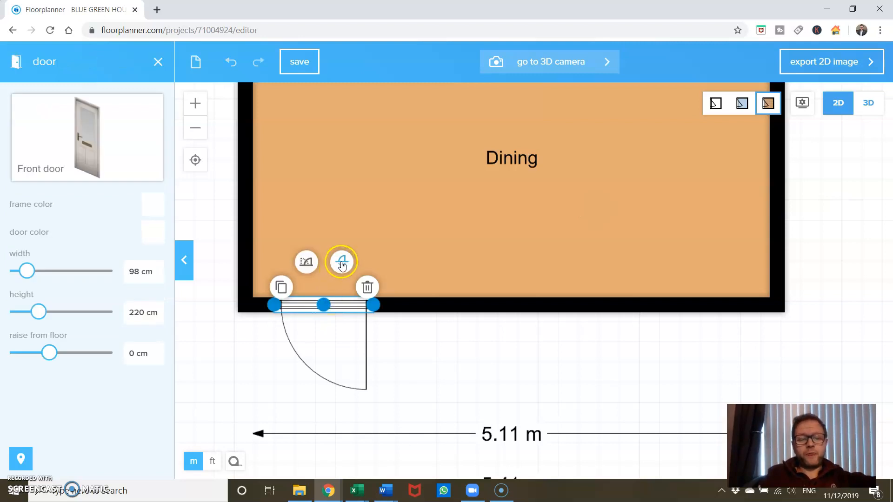
{"action": "left_click", "coordinate": [343, 263]}
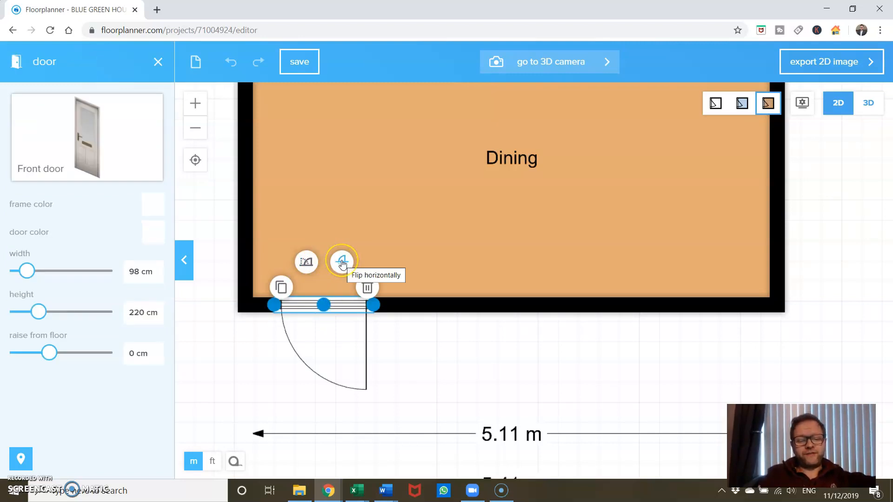
{"action": "left_click", "coordinate": [305, 262]}
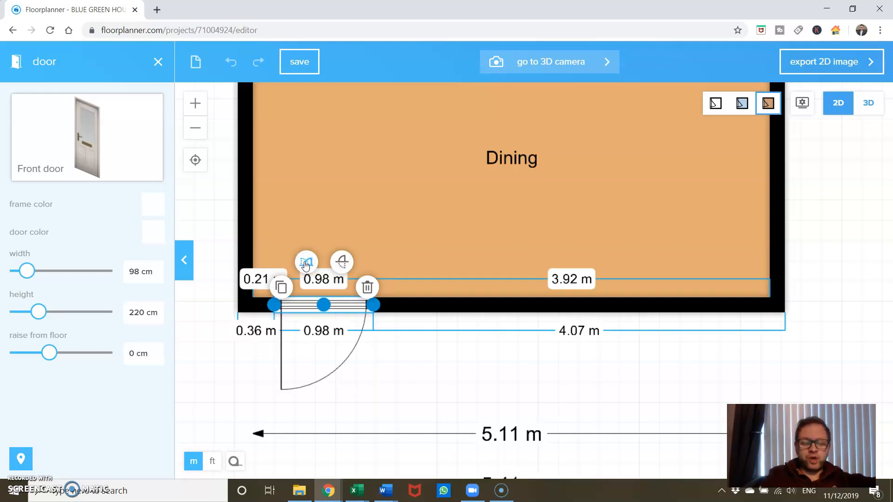
{"action": "left_click", "coordinate": [341, 265]}
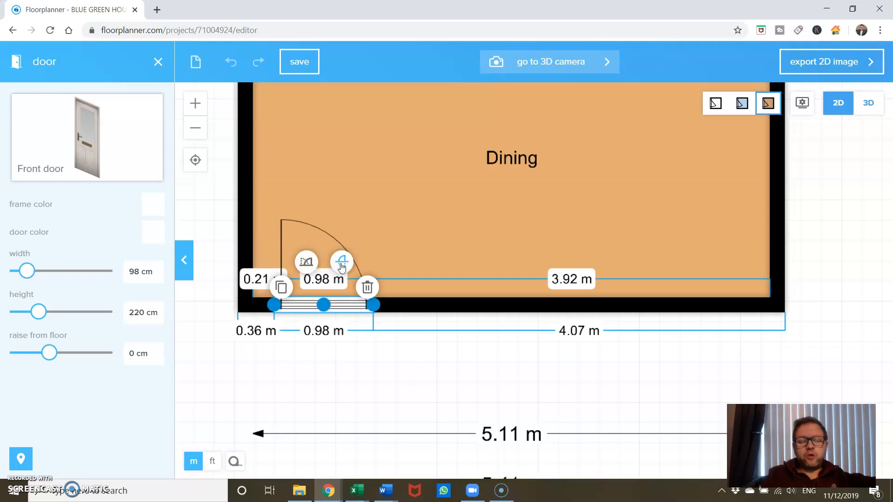
{"action": "left_click", "coordinate": [309, 264]}
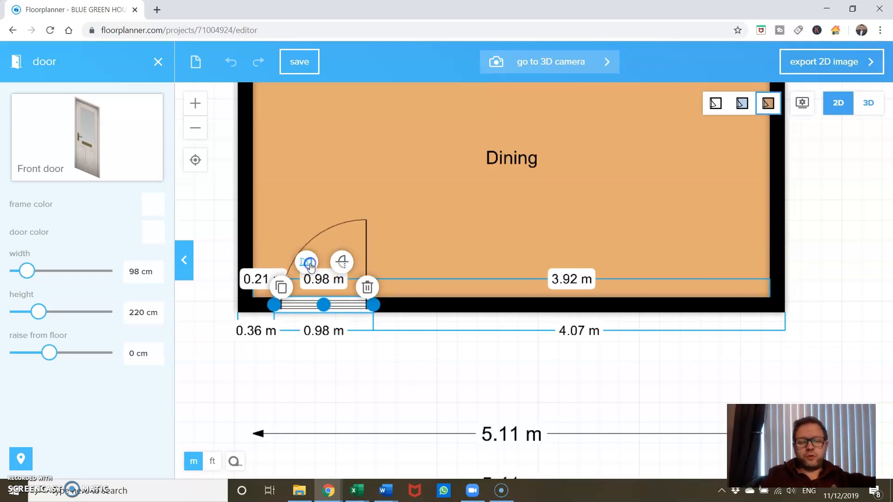
{"action": "left_click", "coordinate": [308, 265]}
{"action": "left_click", "coordinate": [448, 345]}
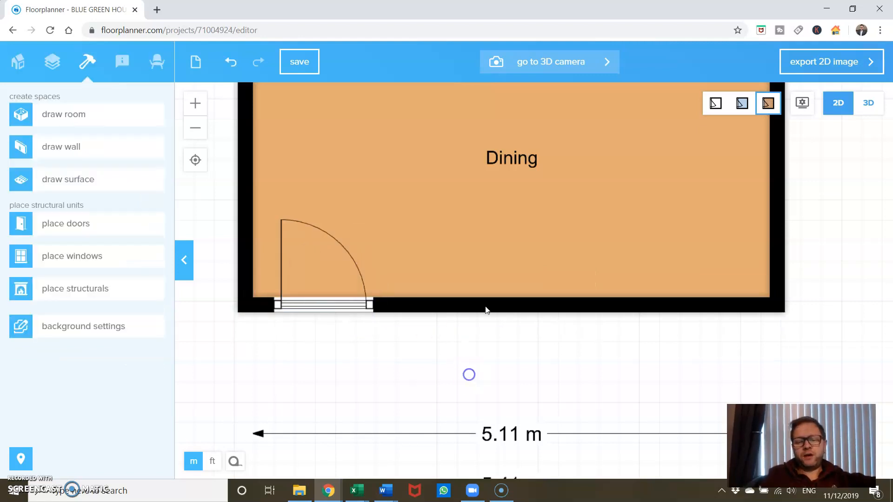
Place a standard door in the wall between the Living room and the Dining room, left of the staircase
{"action": "left_click_drag", "start_coordinate": [485, 206], "coordinate": [439, 501]}
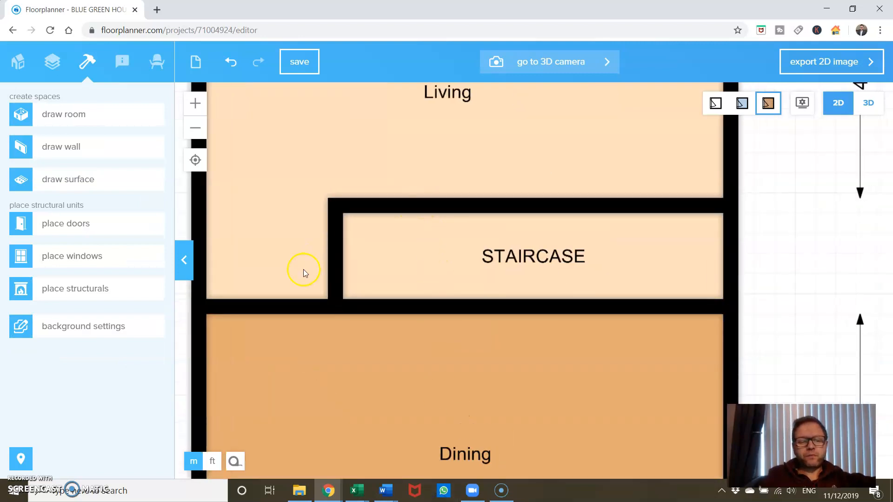
{"action": "left_click", "coordinate": [93, 226]}
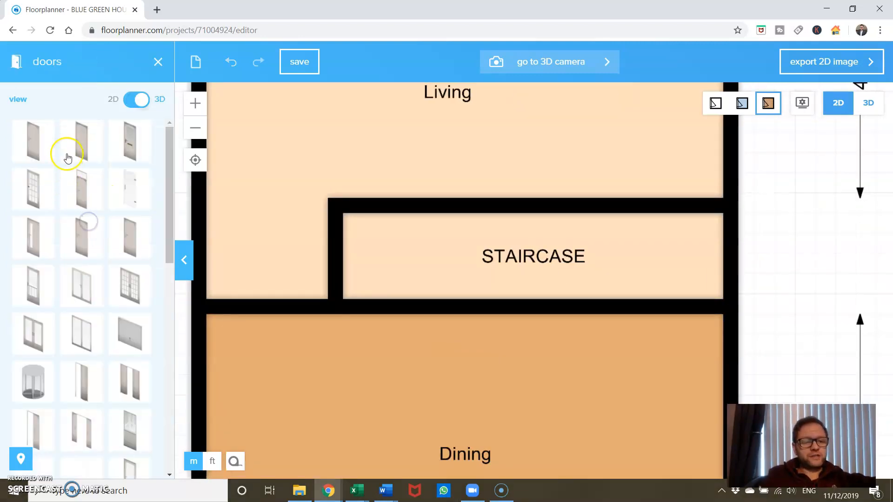
{"action": "left_click", "coordinate": [34, 148]}
{"action": "left_click_drag", "start_coordinate": [34, 149], "coordinate": [270, 303]}
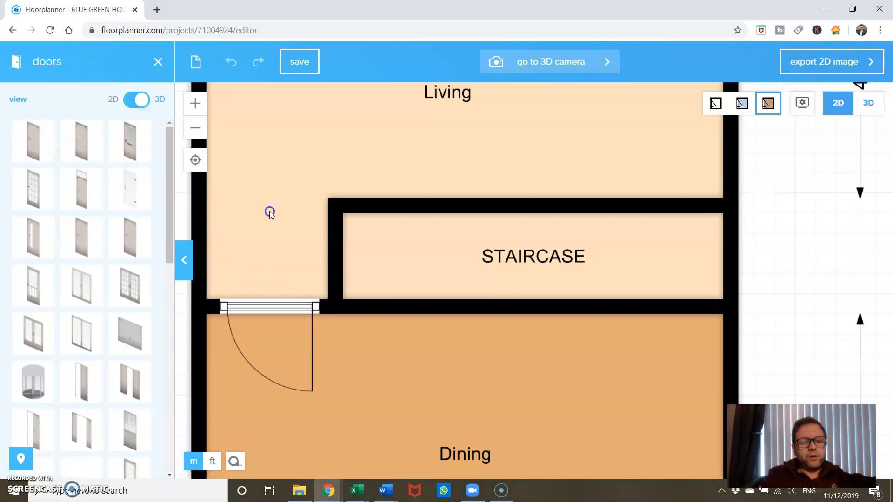
{"action": "left_click", "coordinate": [270, 211]}
Flip the door between Living and Dining so it swings into the Living room and hinges on its left side
{"action": "left_click", "coordinate": [279, 306]}
{"action": "left_click", "coordinate": [279, 306]}
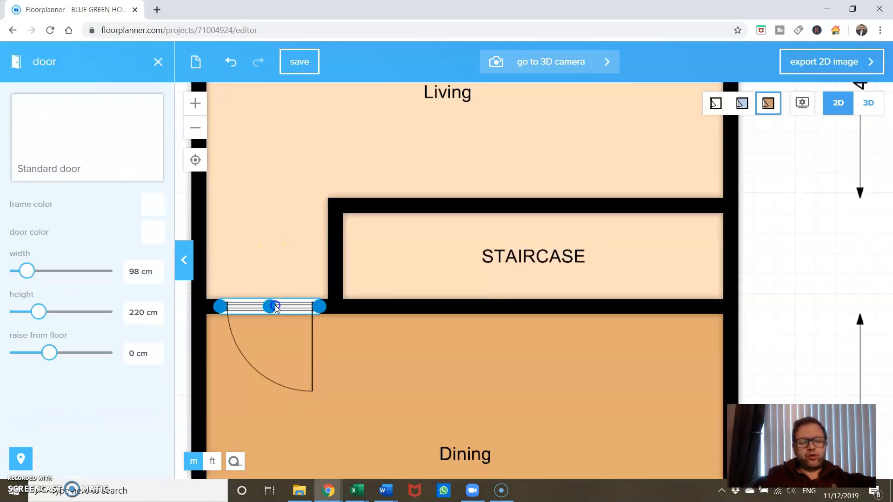
{"action": "left_click", "coordinate": [288, 264]}
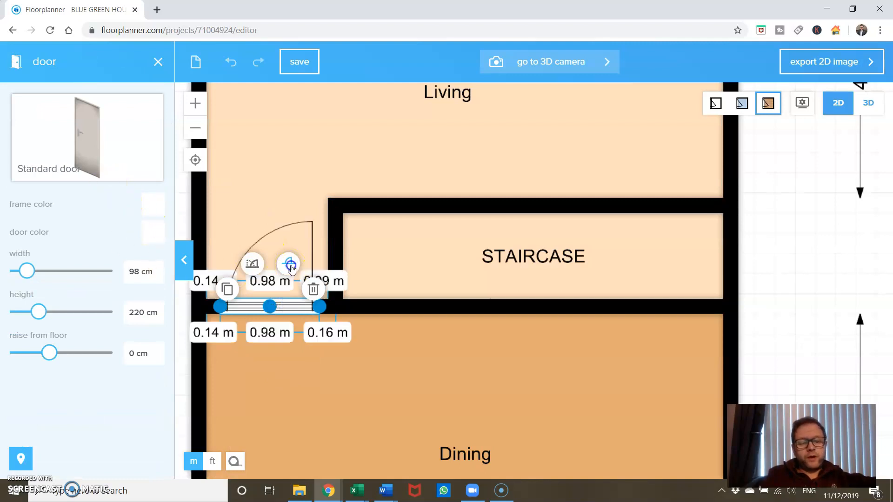
{"action": "left_click", "coordinate": [373, 377]}
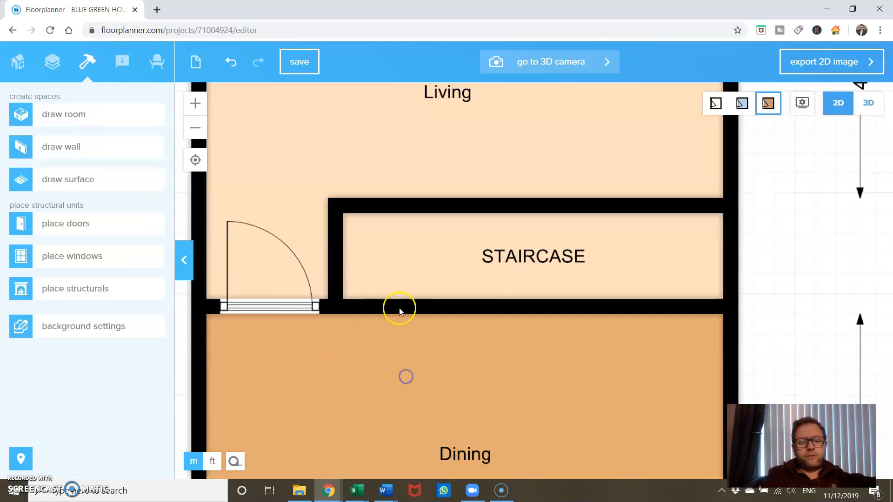
Check the placement and swing directions of the doors around the Kitchen, Hallway, Utility room and Bathroom
{"action": "left_click_drag", "start_coordinate": [391, 144], "coordinate": [370, 428]}
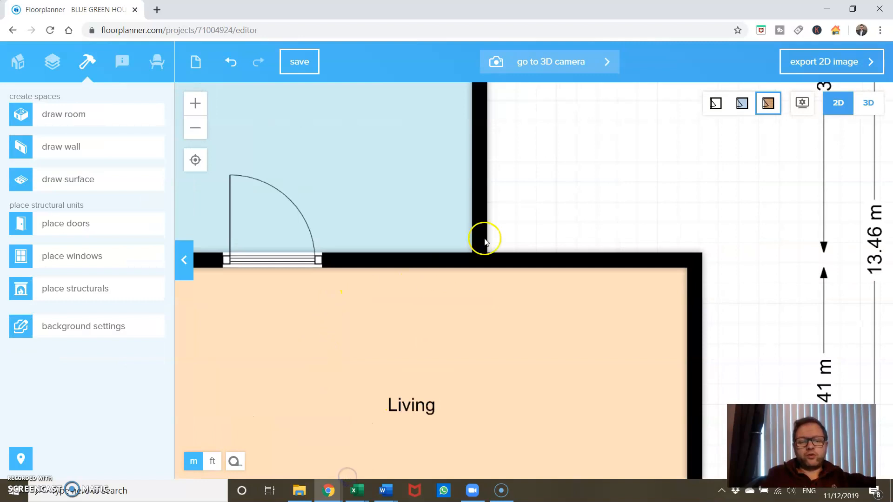
{"action": "left_click_drag", "start_coordinate": [535, 200], "coordinate": [522, 465]}
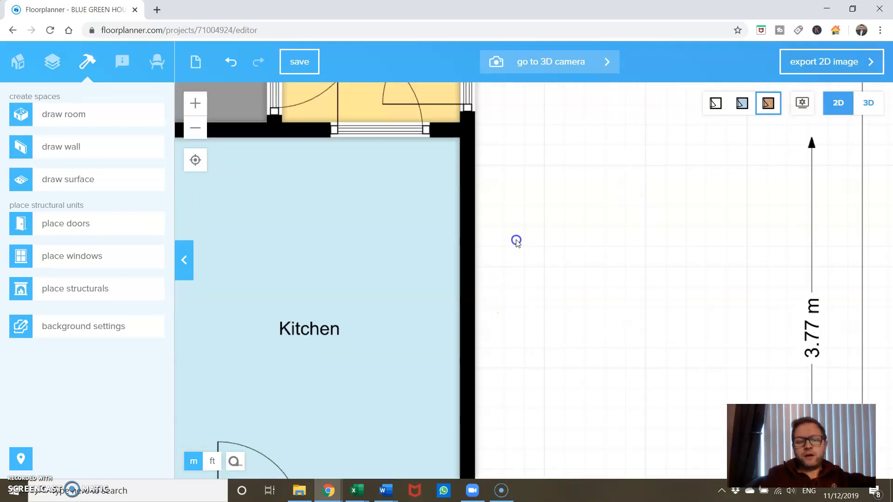
{"action": "left_click_drag", "start_coordinate": [514, 239], "coordinate": [545, 421]}
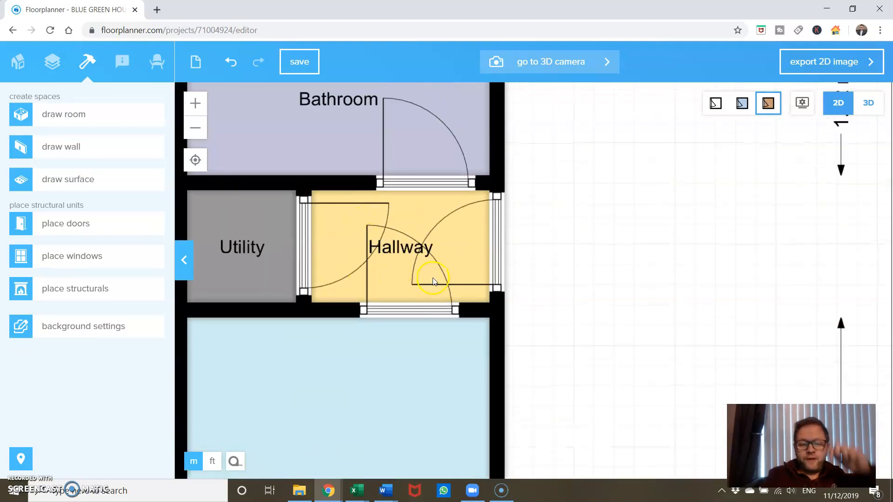
{"action": "left_click", "coordinate": [420, 310]}
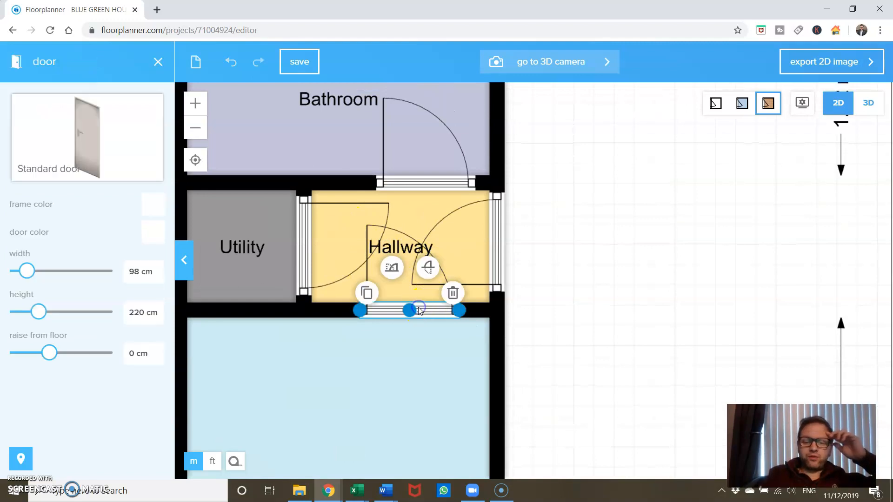
{"action": "left_click", "coordinate": [421, 352]}
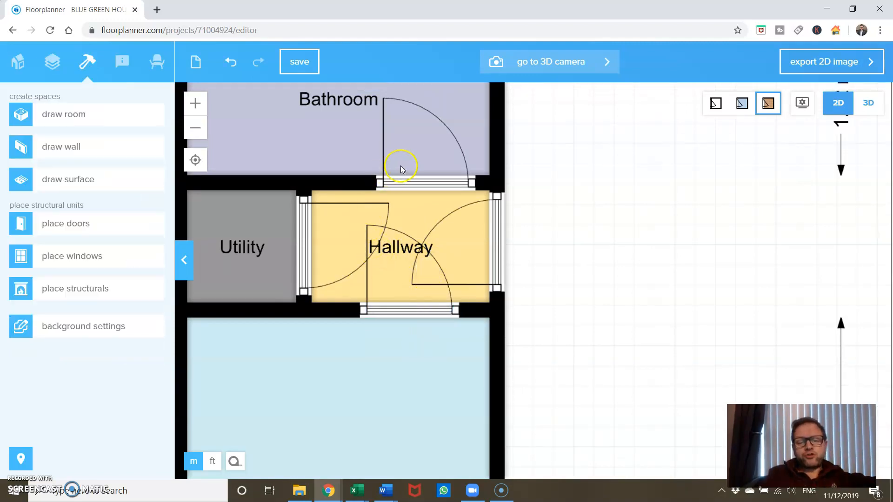
{"action": "left_click", "coordinate": [436, 181]}
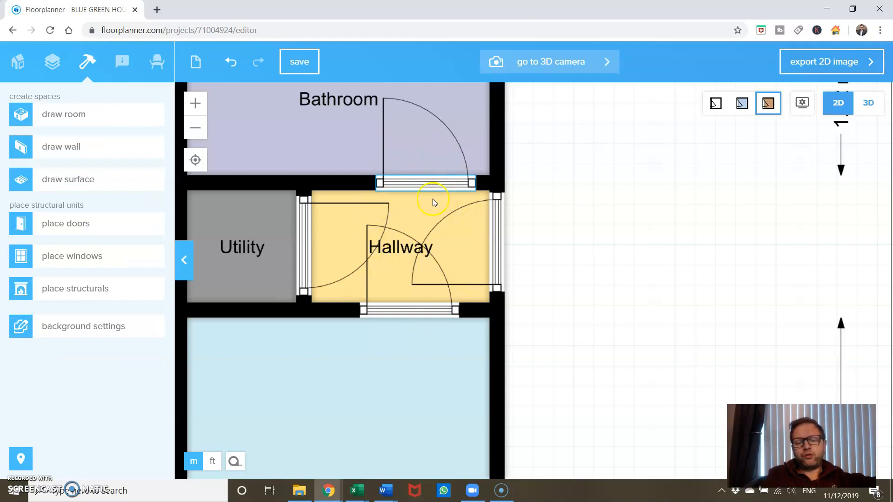
{"action": "scroll", "coordinate": [638, 335], "scroll_direction": "down", "scroll_amount": 5}
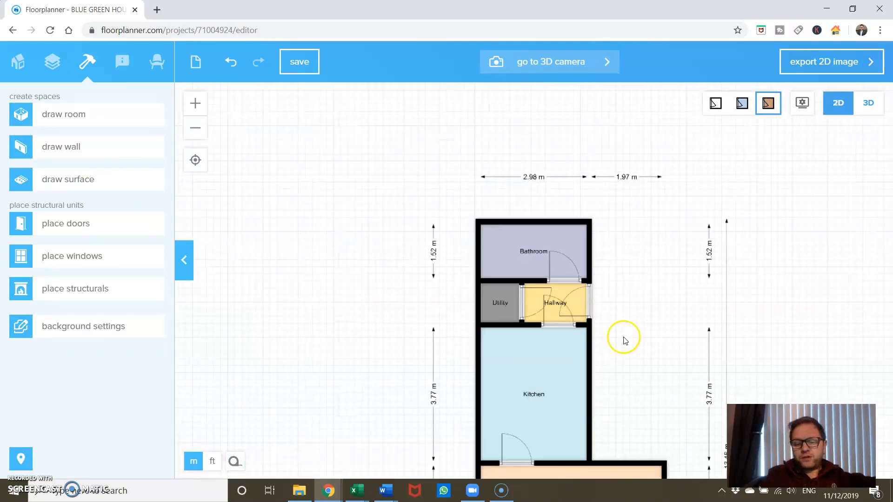
{"action": "left_click", "coordinate": [161, 263]}
{"action": "left_click_drag", "start_coordinate": [357, 357], "coordinate": [237, 126]}
{"action": "scroll", "coordinate": [517, 310], "scroll_direction": "down", "scroll_amount": 3}
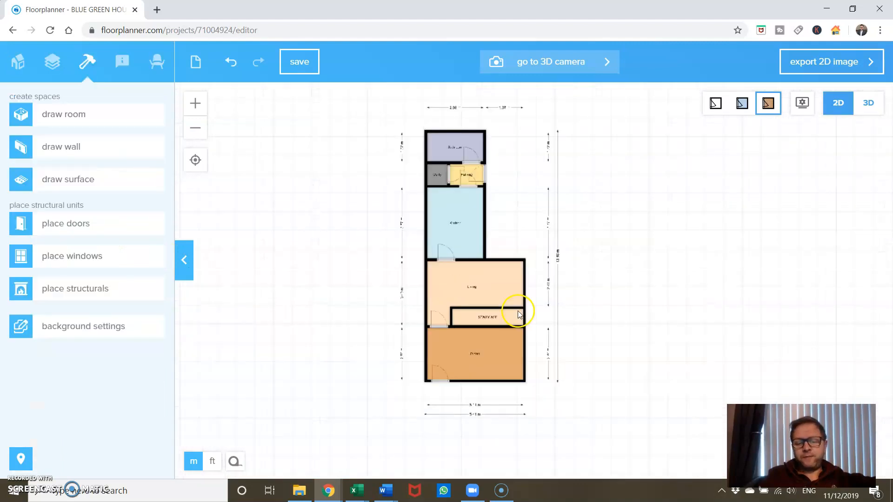
Browse the window catalogue and place a two pane window in the right half of the Dining room's lower exterior wall
{"action": "scroll", "coordinate": [518, 311], "scroll_direction": "up", "scroll_amount": 6}
{"action": "left_click_drag", "start_coordinate": [578, 356], "coordinate": [645, 97]}
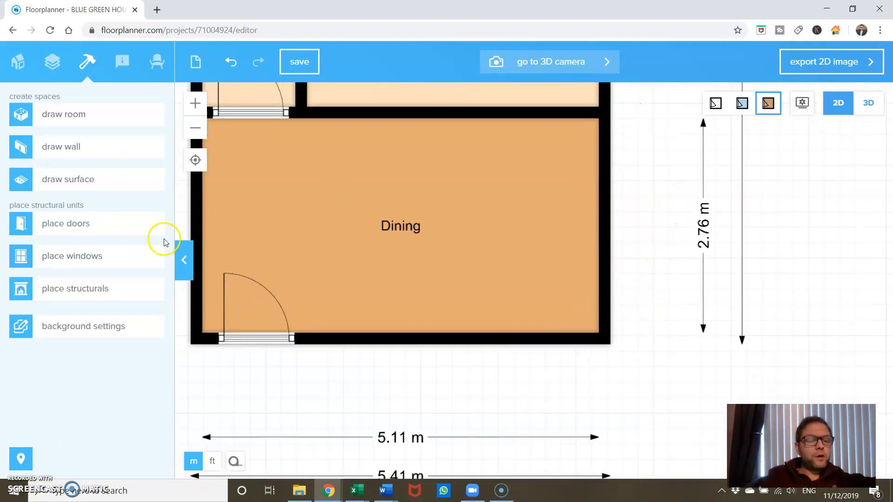
{"action": "left_click", "coordinate": [95, 258]}
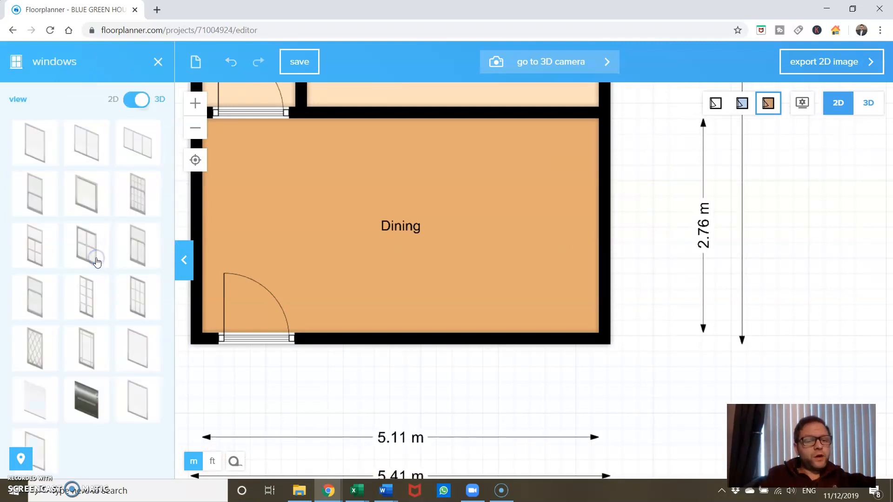
{"action": "left_click", "coordinate": [138, 105]}
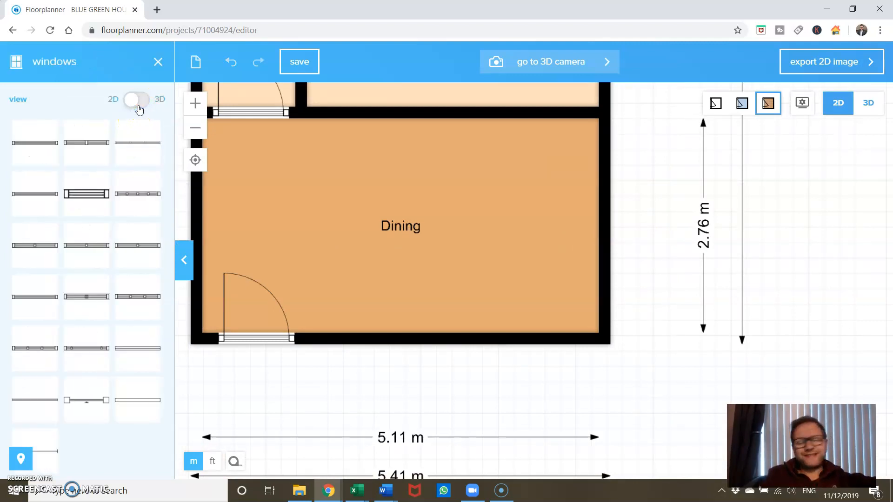
{"action": "left_click", "coordinate": [138, 105]}
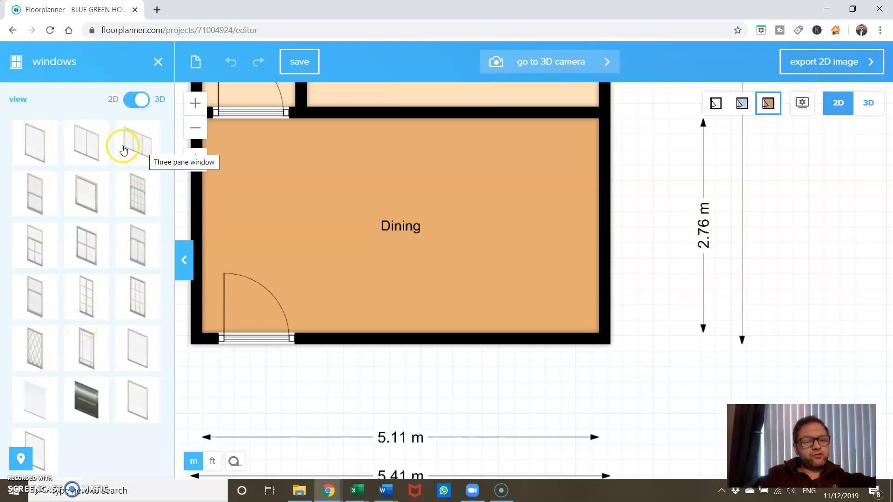
{"action": "left_click", "coordinate": [87, 149]}
{"action": "left_click_drag", "start_coordinate": [87, 148], "coordinate": [481, 299]}
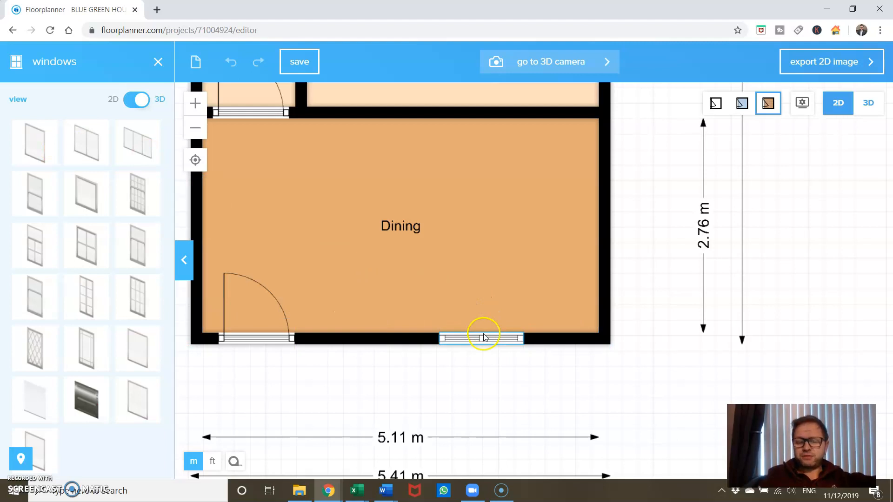
Set the width of the front door in the Dining room's lower exterior wall to 110 cm
{"action": "left_click", "coordinate": [269, 338]}
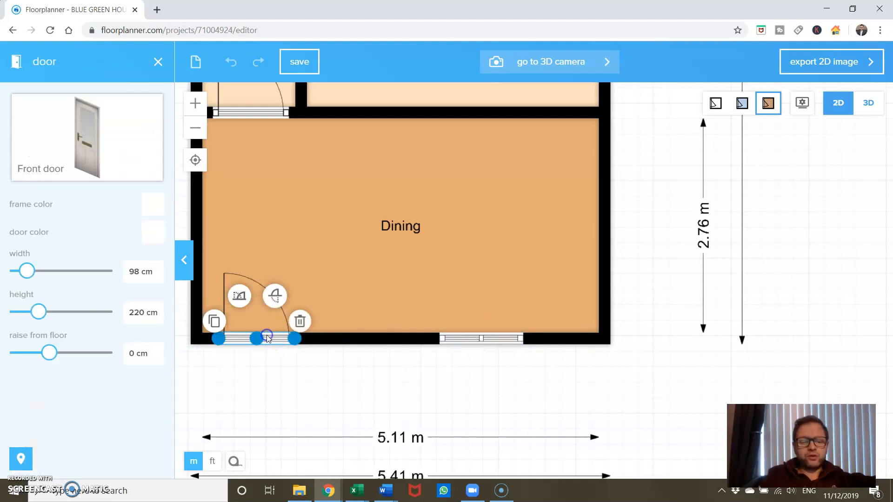
{"action": "left_click", "coordinate": [135, 271]}
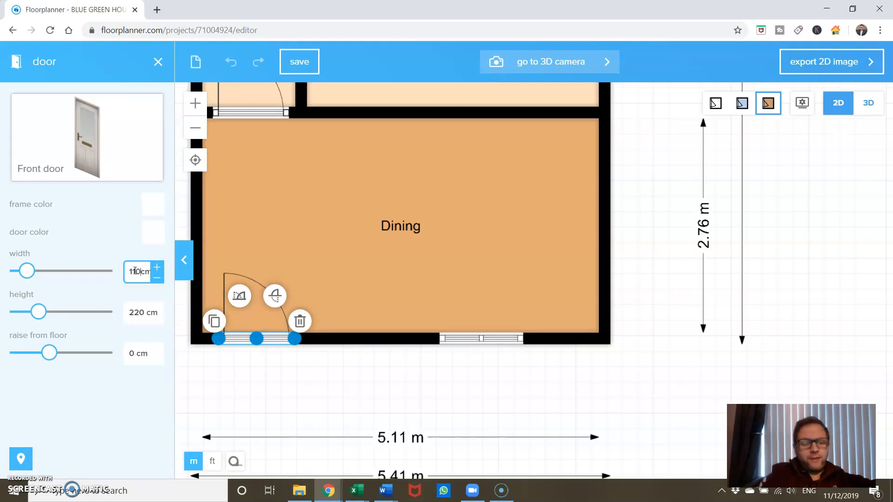
{"action": "type", "text": "110"}
{"action": "key", "text": "Return"}
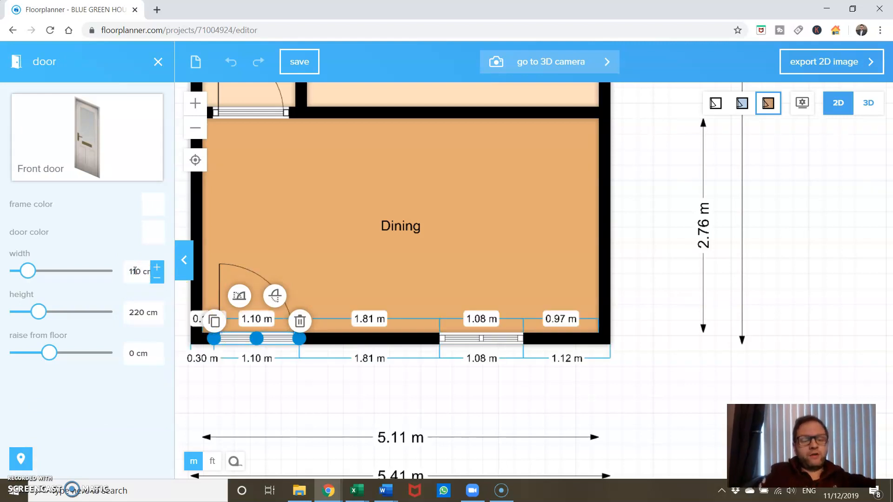
Set the width of the standard door between the Living room and the Dining room to 95 cm
{"action": "left_click", "coordinate": [259, 116]}
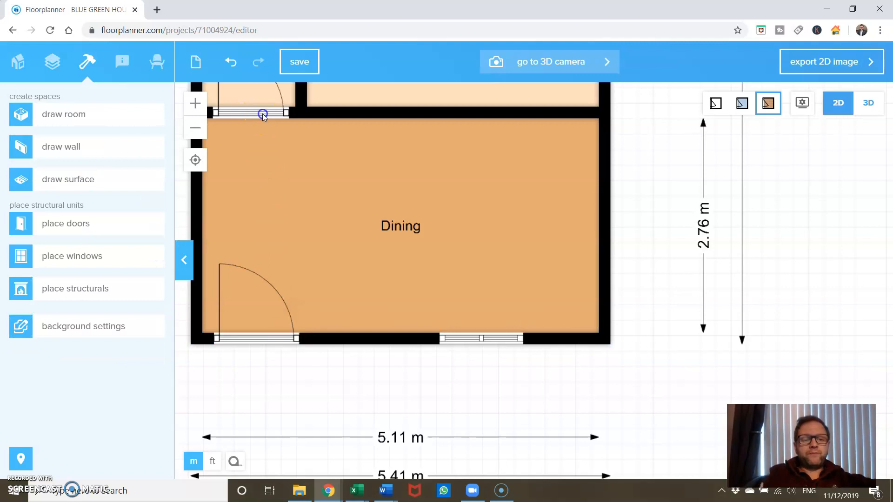
{"action": "left_click", "coordinate": [262, 114]}
{"action": "left_click", "coordinate": [131, 271]}
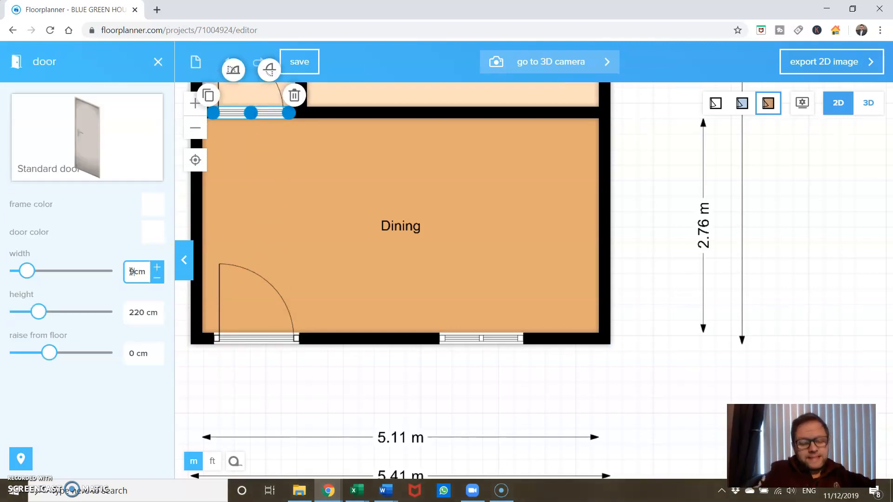
{"action": "left_click", "coordinate": [335, 260]}
Set the width of the two pane window in the Dining room's lower exterior wall to 165 cm
{"action": "left_click_drag", "start_coordinate": [338, 248], "coordinate": [352, 185]}
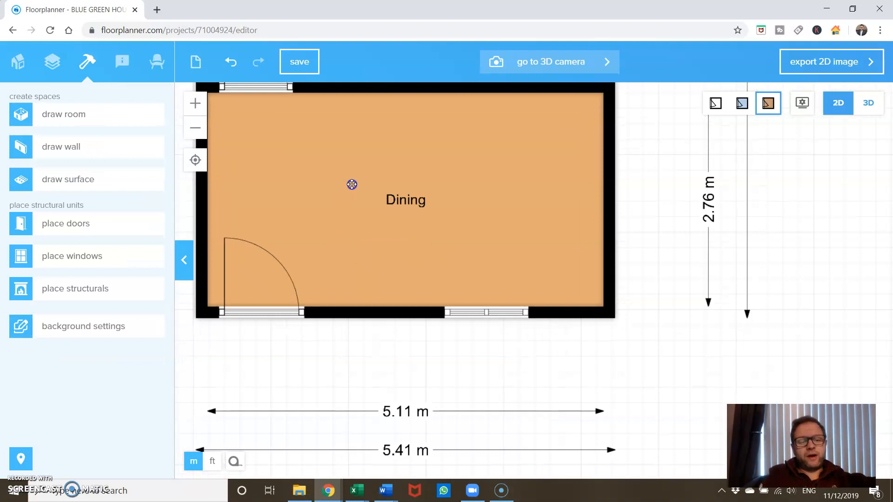
{"action": "left_click", "coordinate": [459, 313]}
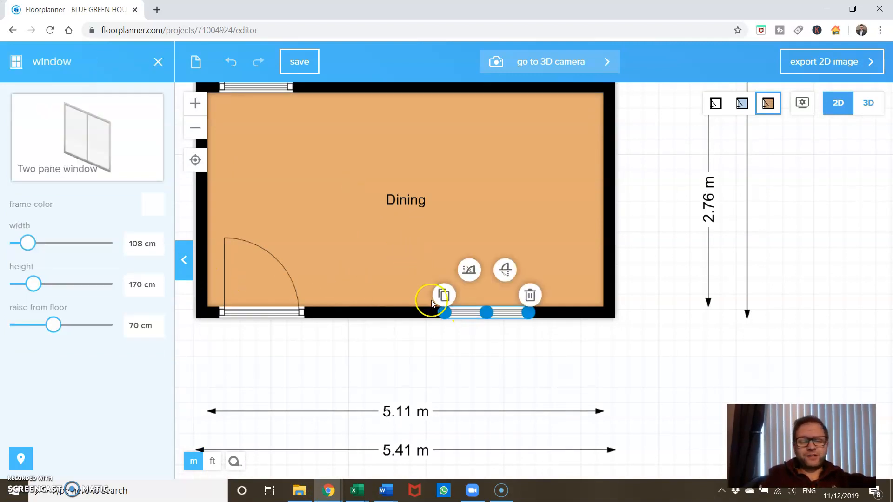
{"action": "double_click", "coordinate": [135, 243]}
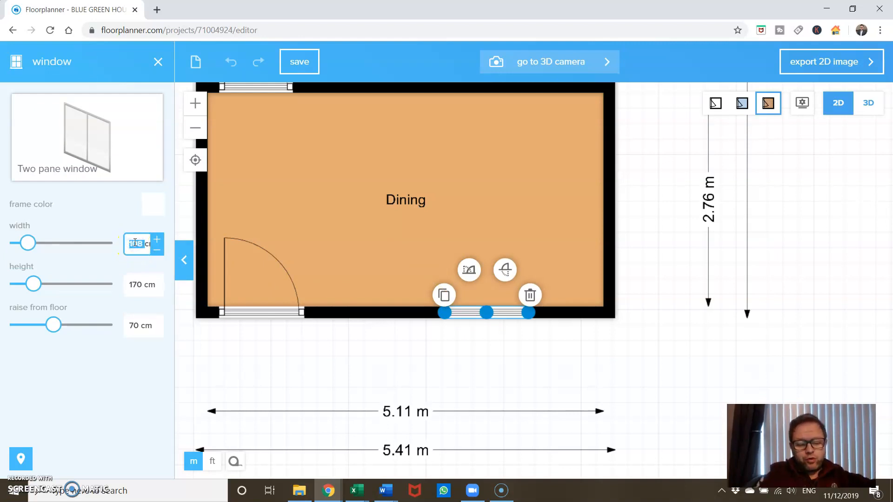
{"action": "key", "text": "Return"}
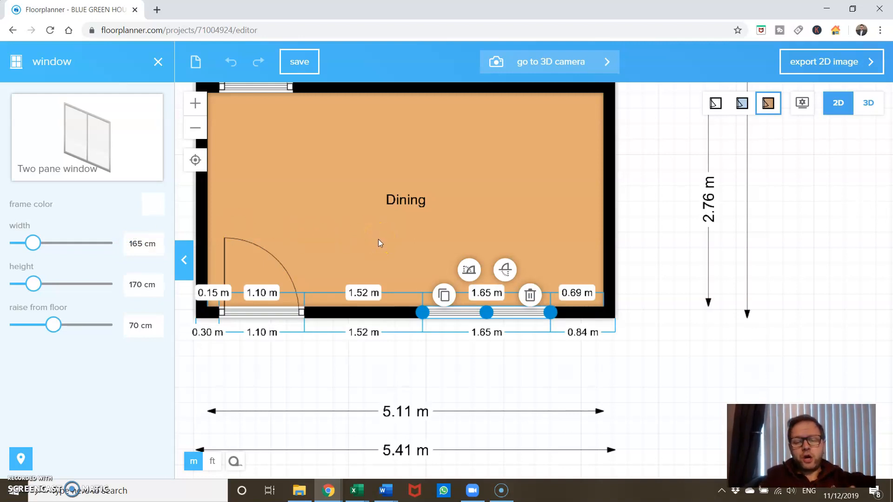
{"action": "left_click", "coordinate": [649, 348]}
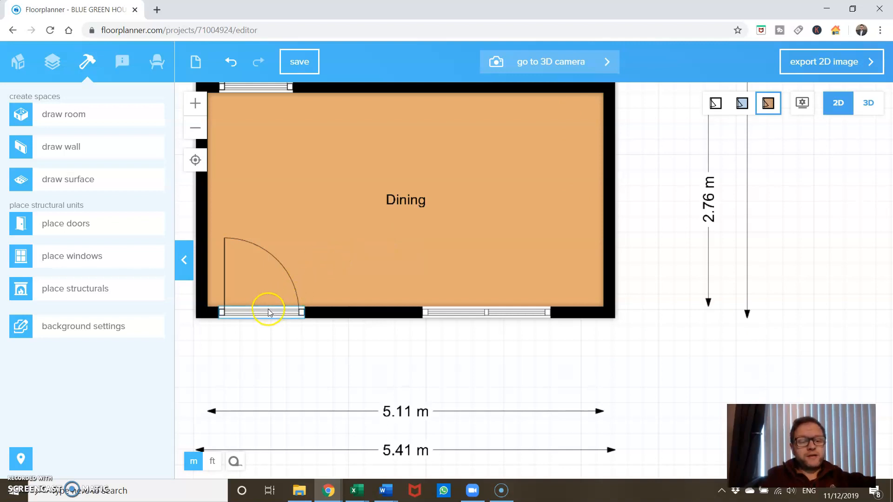
Shift the two pane window slightly away from the front door along the Dining room's lower exterior wall
{"action": "left_click", "coordinate": [365, 312]}
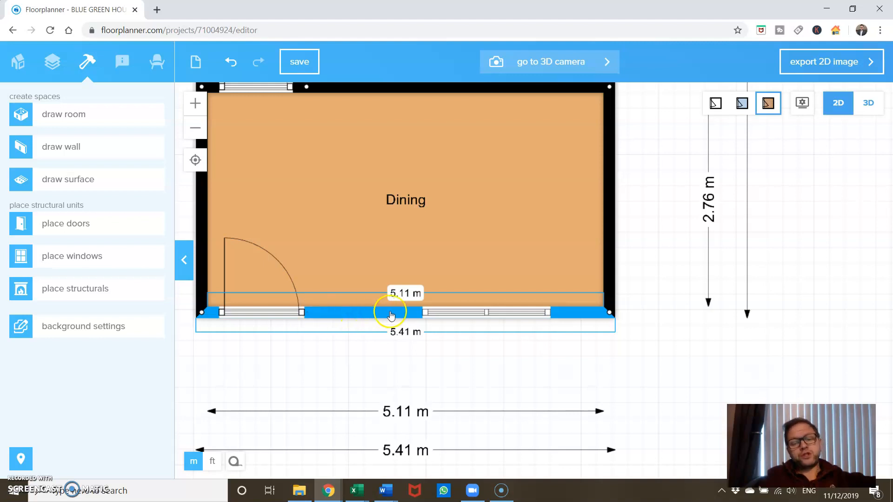
{"action": "mouse_move", "coordinate": [455, 315]}
{"action": "left_mouse_down"}
{"action": "mouse_move", "coordinate": [371, 315]}
{"action": "mouse_move", "coordinate": [500, 318]}
{"action": "mouse_move", "coordinate": [442, 318]}
{"action": "mouse_move", "coordinate": [461, 318]}
{"action": "left_mouse_up"}
{"action": "left_click", "coordinate": [468, 222]}
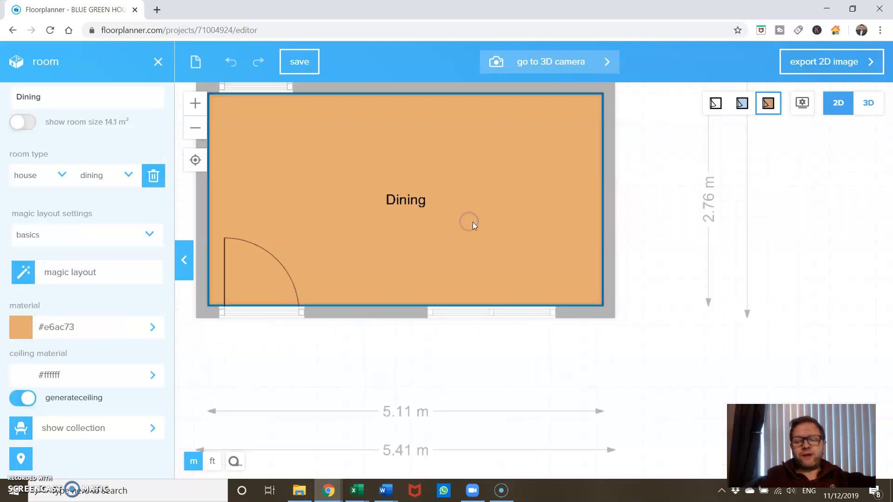
{"action": "left_click", "coordinate": [626, 260]}
Review the floor plan layout from the Dining room up to the Bathroom
{"action": "scroll", "coordinate": [656, 275], "scroll_direction": "down", "scroll_amount": 1}
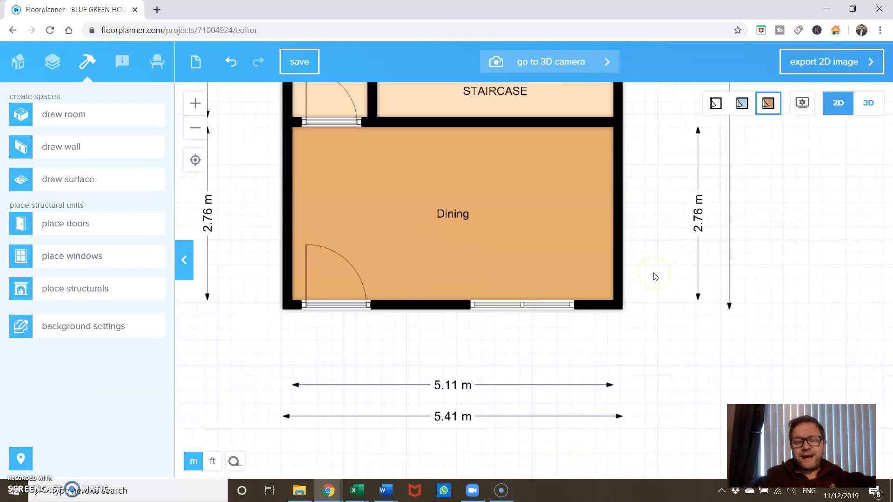
{"action": "left_click_drag", "start_coordinate": [653, 240], "coordinate": [651, 369]}
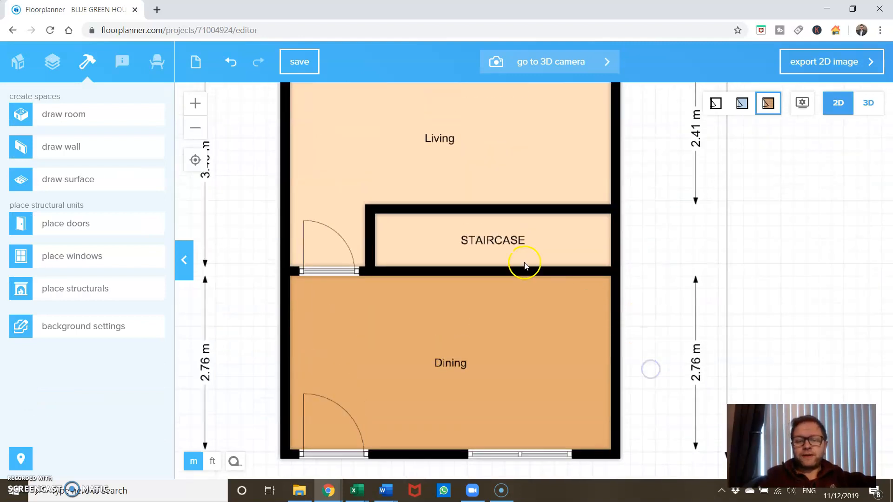
{"action": "scroll", "coordinate": [669, 259], "scroll_direction": "down", "scroll_amount": 3}
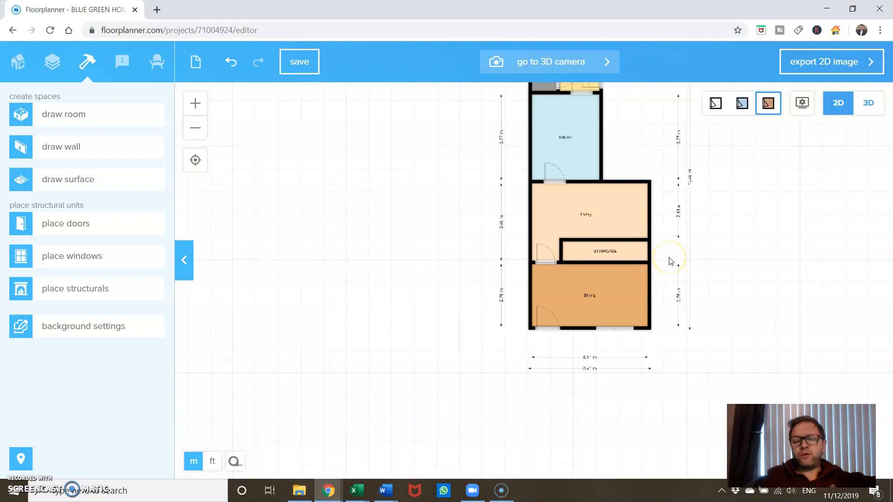
{"action": "scroll", "coordinate": [670, 259], "scroll_direction": "up", "scroll_amount": 1}
{"action": "left_click_drag", "start_coordinate": [669, 231], "coordinate": [661, 303]}
{"action": "scroll", "coordinate": [662, 303], "scroll_direction": "up", "scroll_amount": 1}
{"action": "scroll", "coordinate": [662, 302], "scroll_direction": "down", "scroll_amount": 2}
{"action": "left_click_drag", "start_coordinate": [657, 222], "coordinate": [592, 276]}
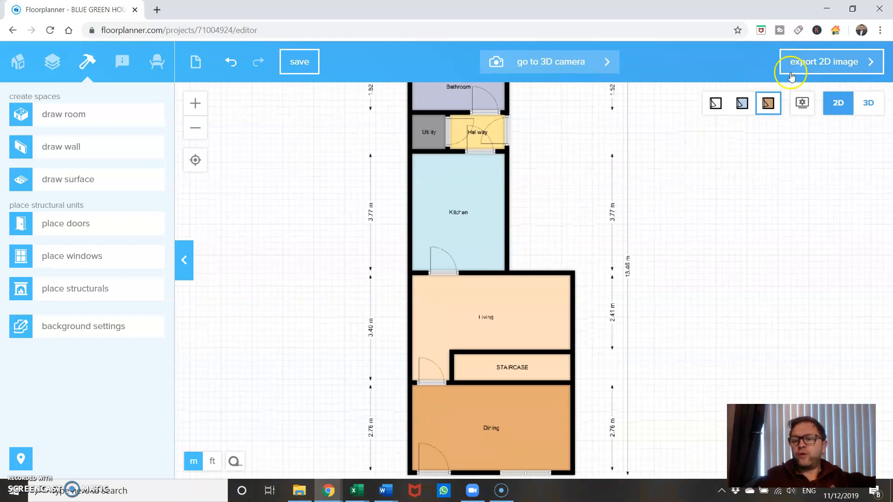
Look at the 2D image export settings and return to the floor plan without exporting
{"action": "left_click", "coordinate": [816, 73]}
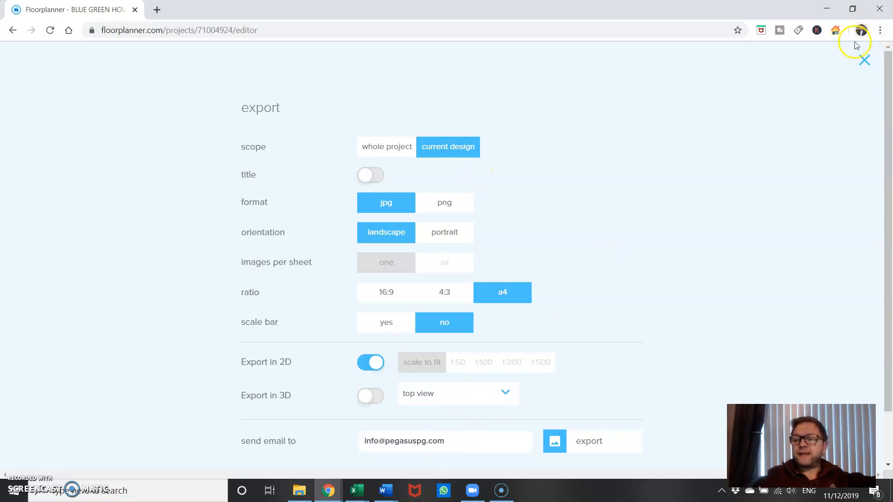
{"action": "left_click", "coordinate": [864, 60]}
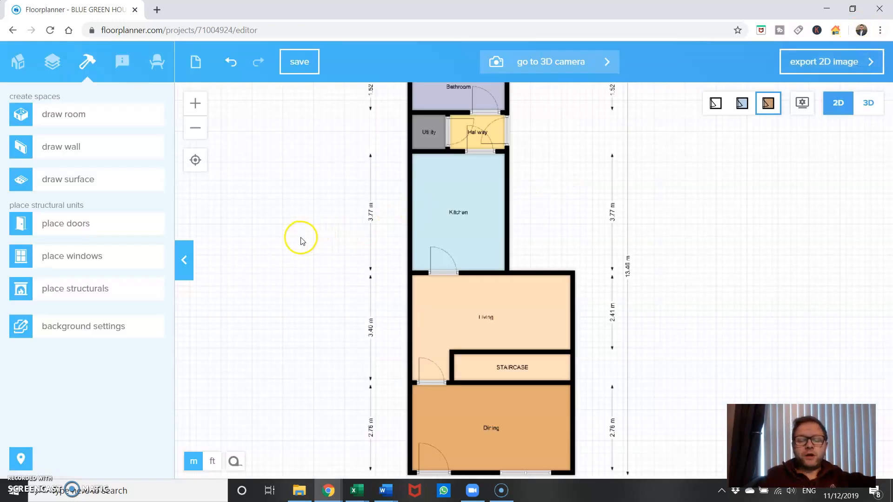
Draw a 15 cm thick wall through the Dining room from the staircase's lower left corner to the lower exterior wall
{"action": "left_click_drag", "start_coordinate": [301, 239], "coordinate": [299, 219]}
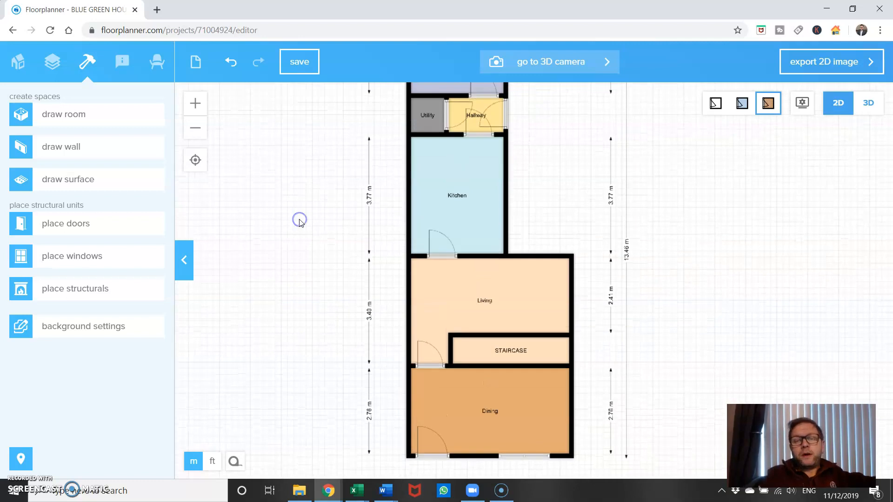
{"action": "left_click", "coordinate": [532, 291]}
{"action": "left_click_drag", "start_coordinate": [612, 325], "coordinate": [611, 300]}
{"action": "scroll", "coordinate": [588, 287], "scroll_direction": "up", "scroll_amount": 2}
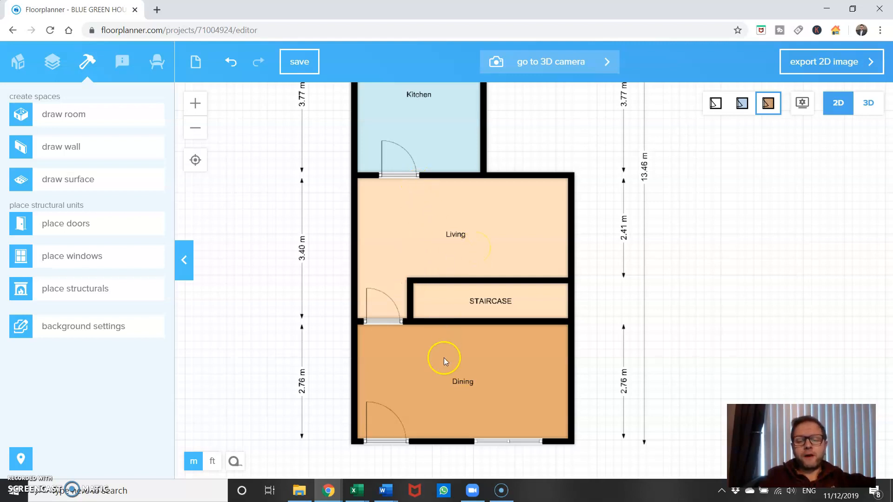
{"action": "left_click", "coordinate": [84, 146]}
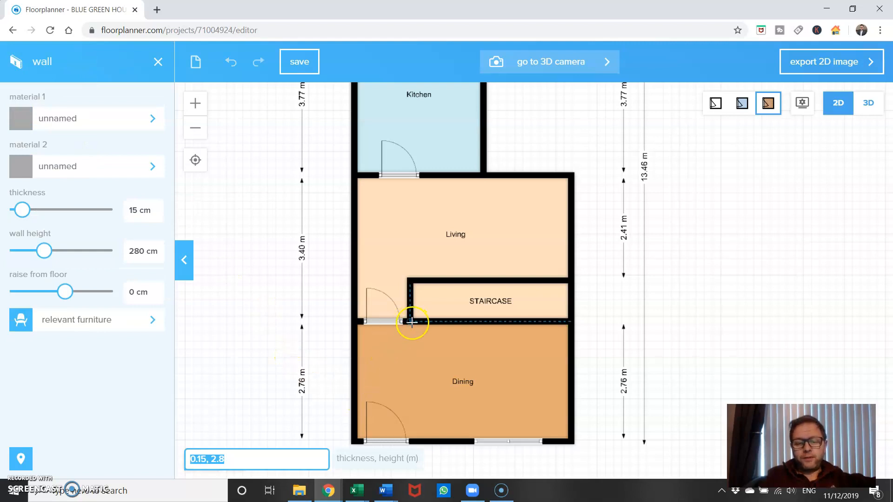
{"action": "left_click", "coordinate": [411, 321]}
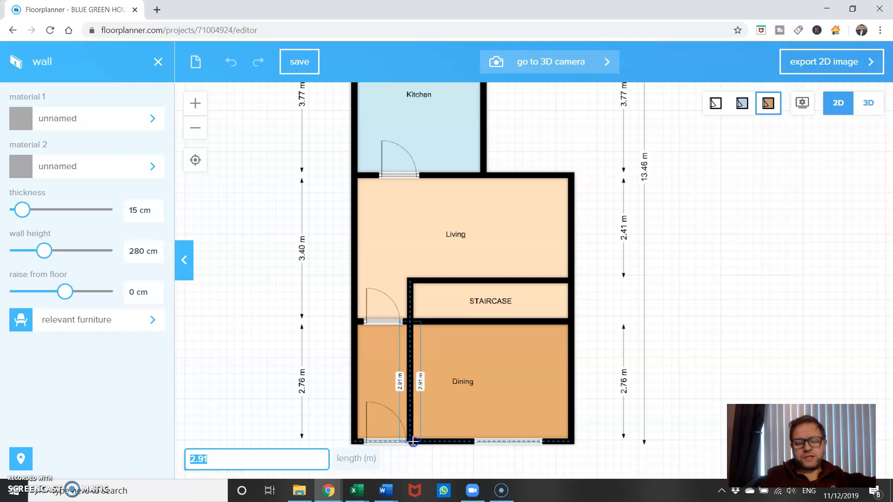
{"action": "left_click", "coordinate": [413, 442]}
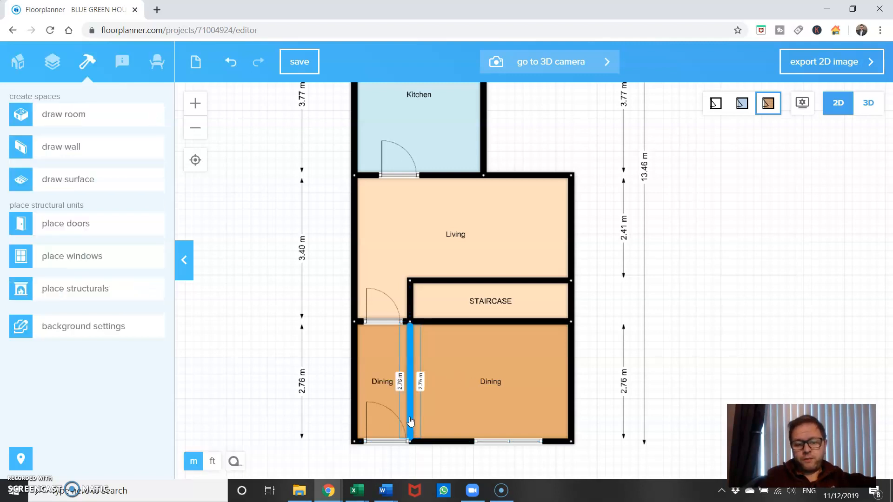
{"action": "mouse_move", "coordinate": [410, 324]}
{"action": "left_mouse_down"}
{"action": "mouse_move", "coordinate": [415, 316]}
{"action": "mouse_move", "coordinate": [411, 325]}
{"action": "left_mouse_up"}
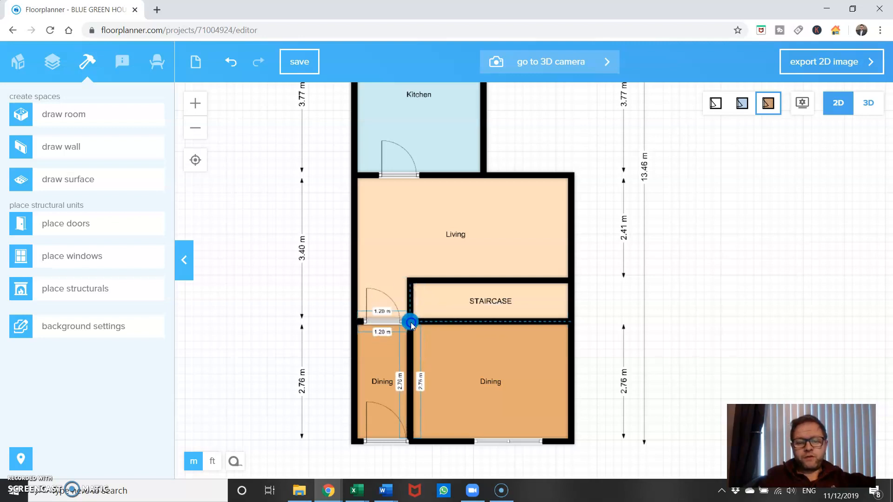
Change the room type of the larger Dining area beside the new dividing wall to Bedroom
{"action": "left_click", "coordinate": [447, 350]}
{"action": "scroll", "coordinate": [647, 392], "scroll_direction": "down", "scroll_amount": 3}
{"action": "scroll", "coordinate": [648, 392], "scroll_direction": "up", "scroll_amount": 6}
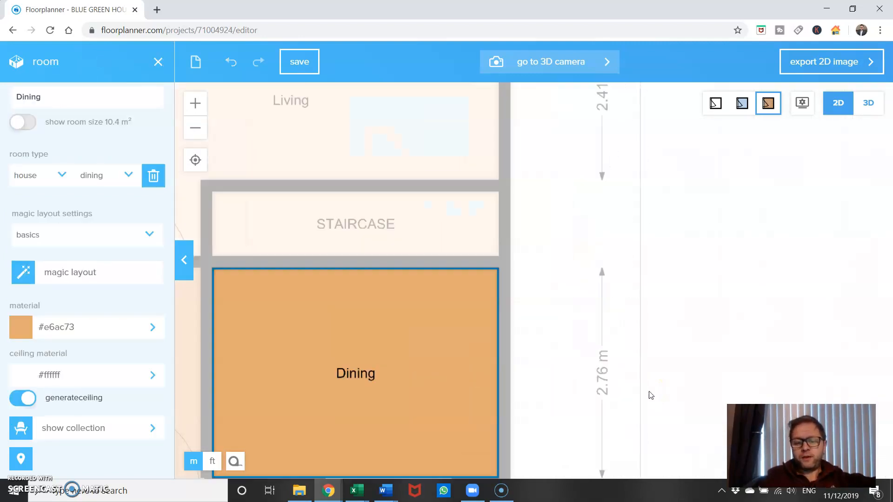
{"action": "left_click", "coordinate": [615, 241]}
{"action": "left_click_drag", "start_coordinate": [579, 312], "coordinate": [675, 209]}
{"action": "left_click", "coordinate": [474, 264]}
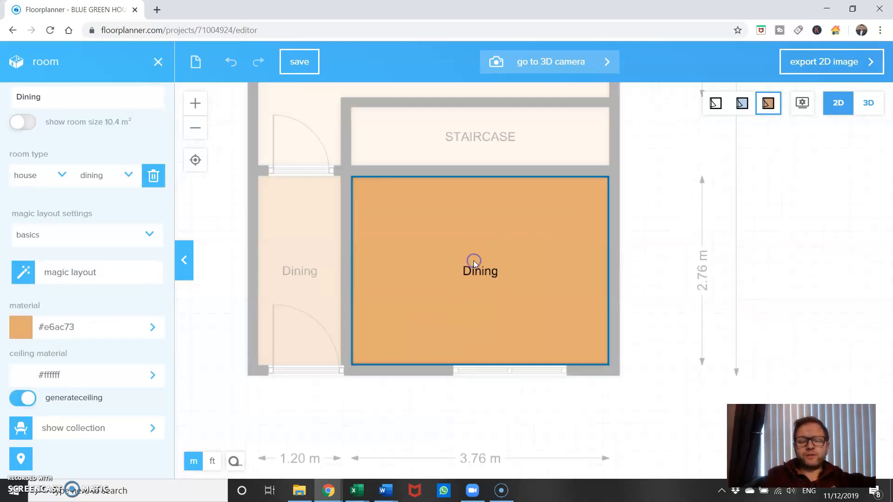
{"action": "left_click", "coordinate": [126, 175]}
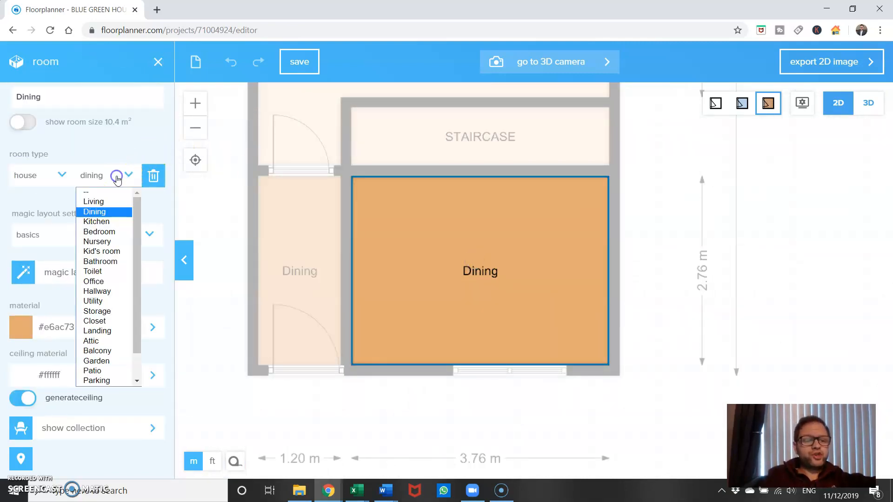
{"action": "left_click", "coordinate": [117, 230]}
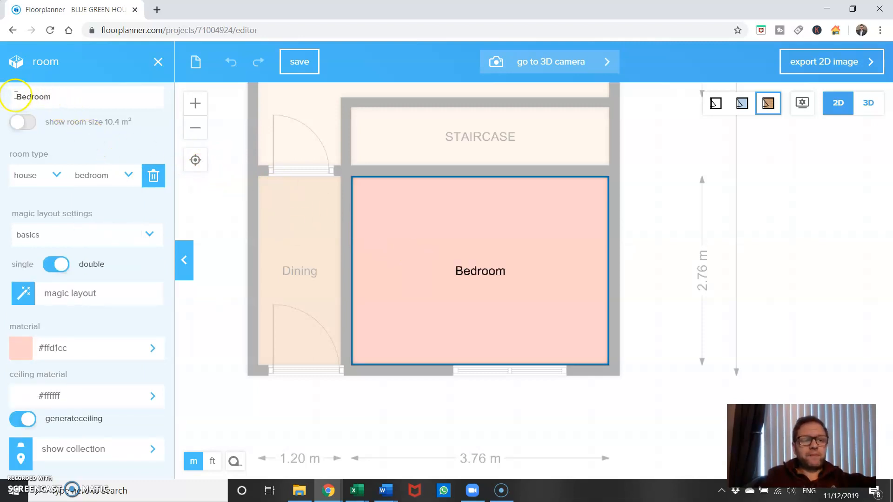
Rename the bedroom as Bedroom 1 and display its room size on the plan
{"action": "left_click", "coordinate": [71, 99]}
{"action": "type", "text": "1"}
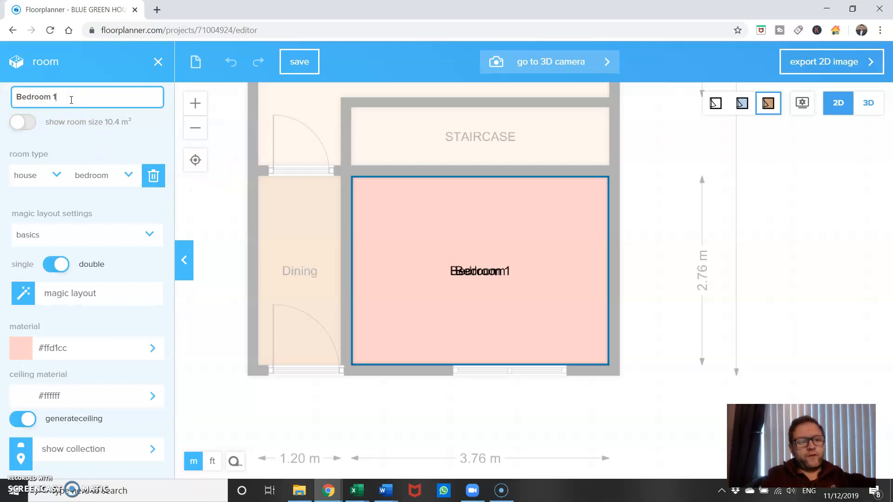
{"action": "left_click", "coordinate": [22, 124]}
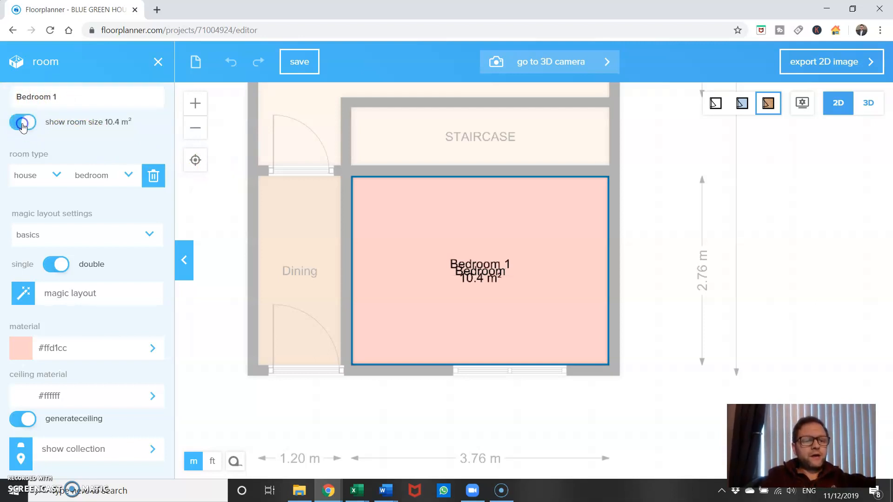
{"action": "left_click", "coordinate": [673, 275]}
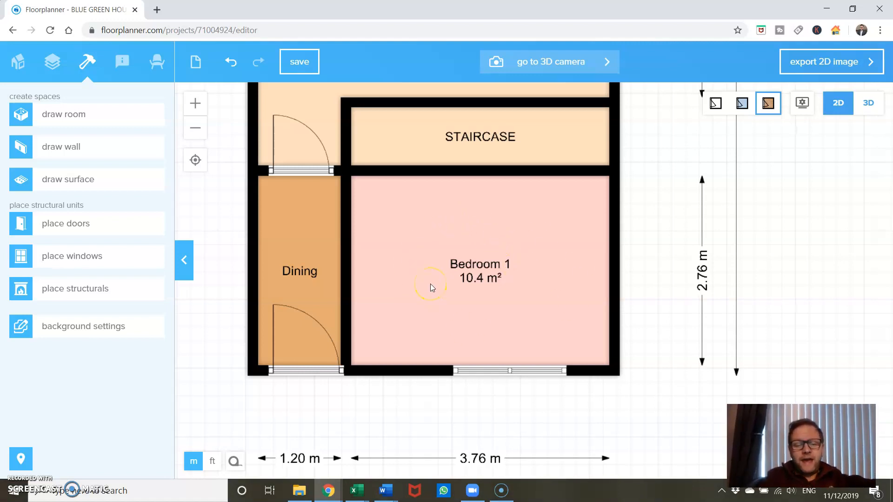
Draw an L-shaped wall in Bedroom 1, about 1.03 m down from the staircase wall and 2.29 m across to the right exterior wall
{"action": "left_click", "coordinate": [128, 149]}
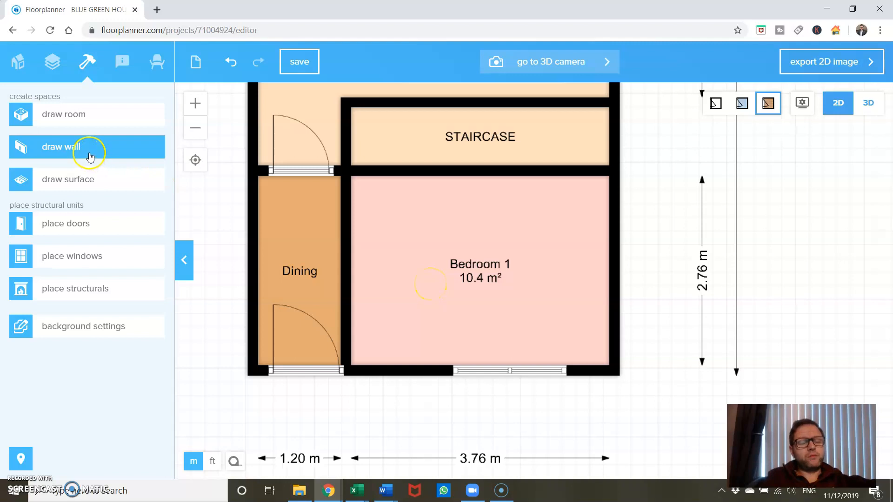
{"action": "left_click", "coordinate": [90, 157]}
{"action": "left_click", "coordinate": [457, 176]}
{"action": "left_click", "coordinate": [456, 242]}
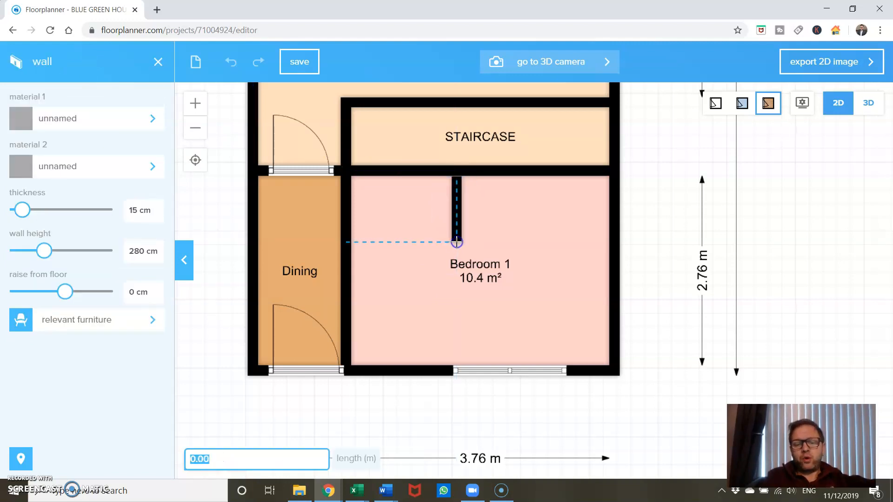
{"action": "left_click", "coordinate": [617, 243]}
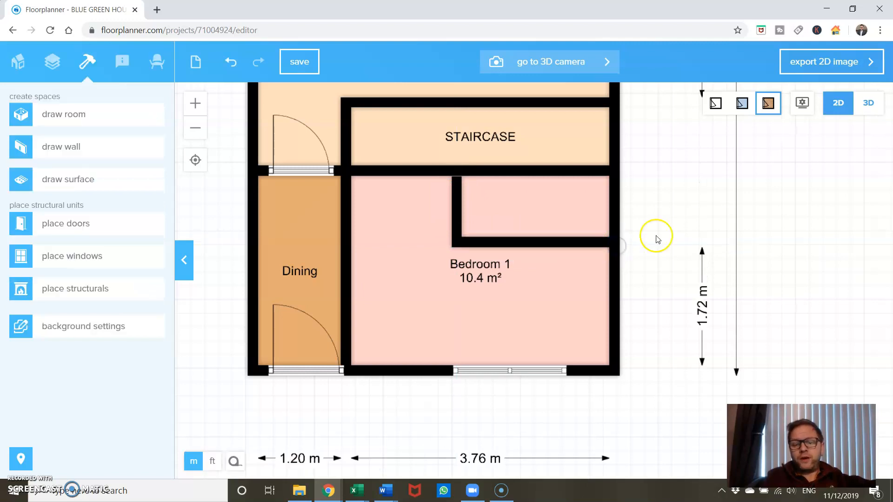
Move the horizontal part of the L-shaped wall down to a distance of 1.03 m from the staircase wall
{"action": "left_click", "coordinate": [457, 221]}
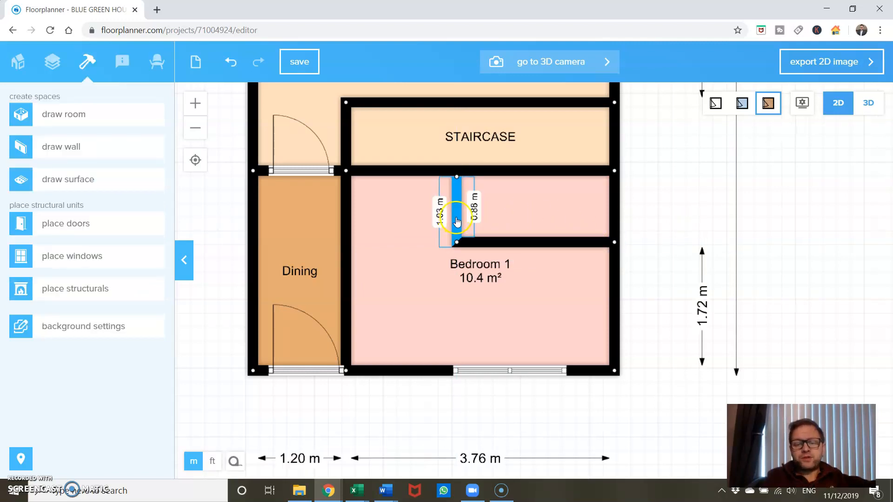
{"action": "left_click", "coordinate": [484, 242]}
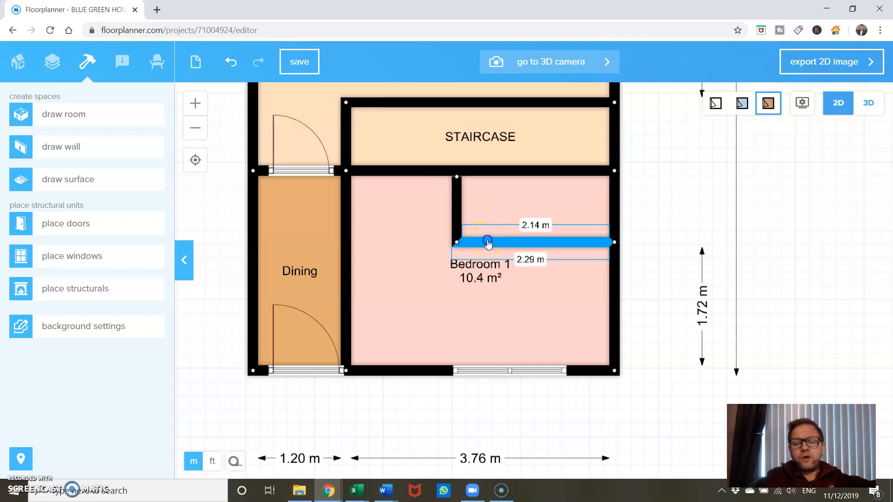
{"action": "left_click_drag", "start_coordinate": [487, 255], "coordinate": [485, 255]}
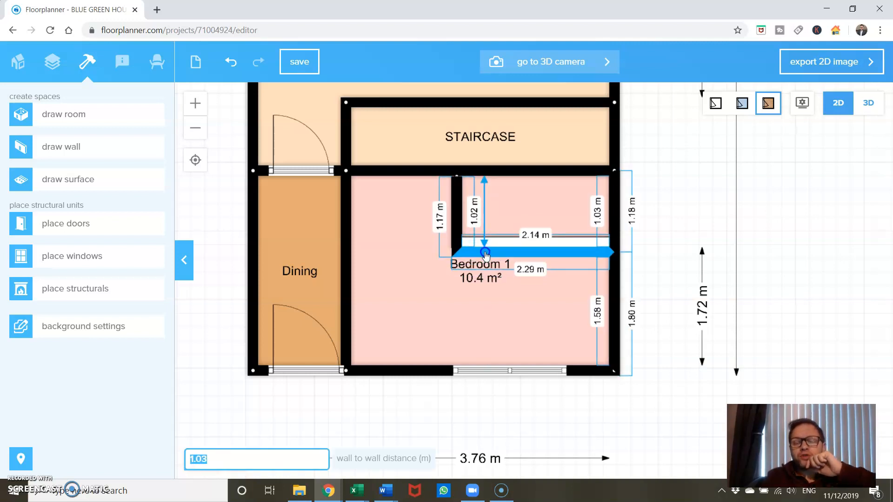
{"action": "left_click_drag", "start_coordinate": [485, 253], "coordinate": [484, 253]}
{"action": "left_click", "coordinate": [484, 245]}
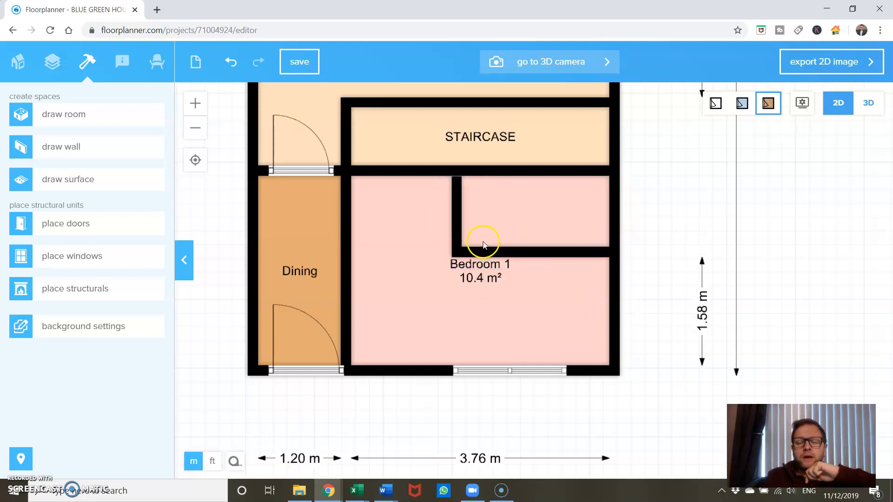
Move the vertical part of the L-shaped wall closer to the Dining area and select Bedroom 1
{"action": "left_click_drag", "start_coordinate": [458, 220], "coordinate": [432, 218]}
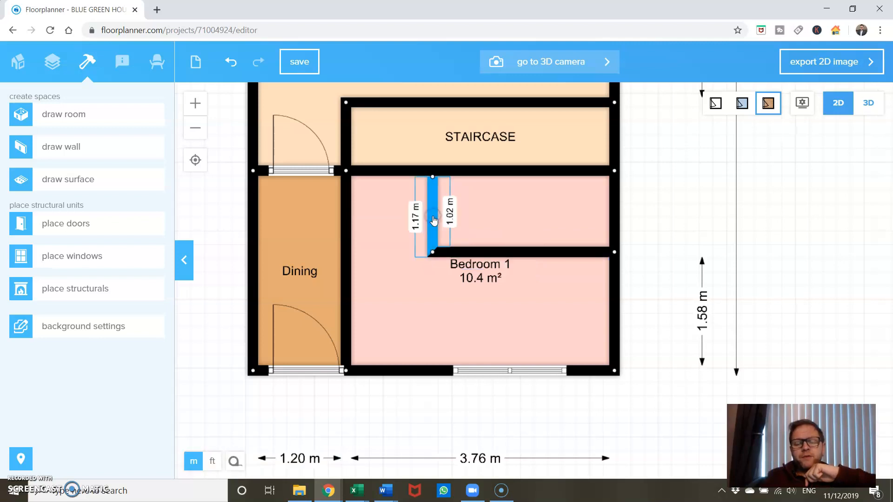
{"action": "left_click", "coordinate": [498, 218]}
{"action": "left_click", "coordinate": [518, 217]}
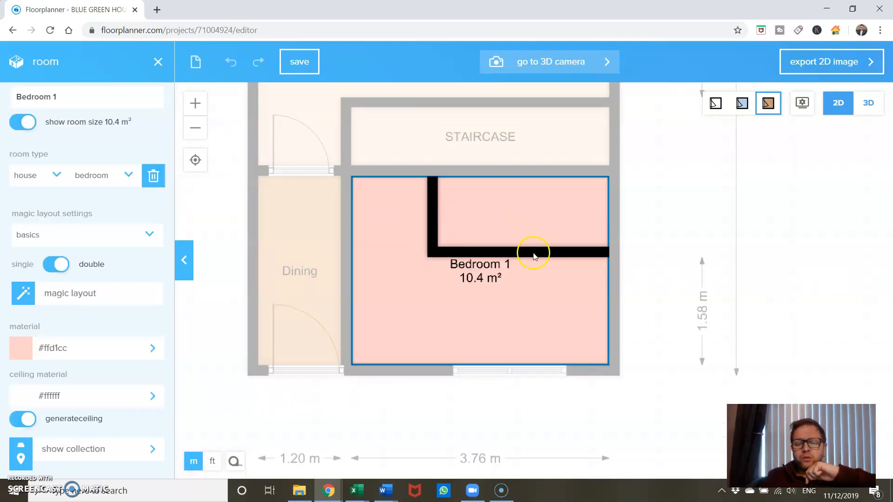
Extend the L-shaped wall's upper end to join the staircase wall, enclosing a separate room within Bedroom 1
{"action": "left_click", "coordinate": [548, 301]}
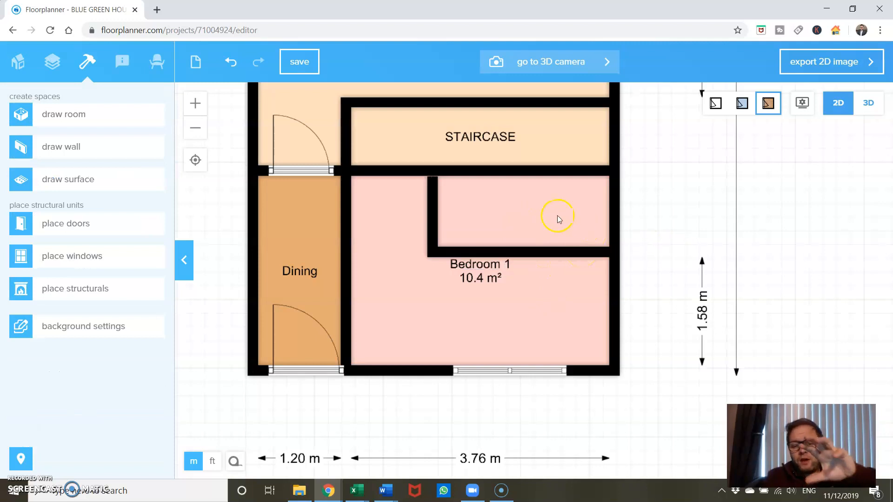
{"action": "left_click", "coordinate": [517, 279]}
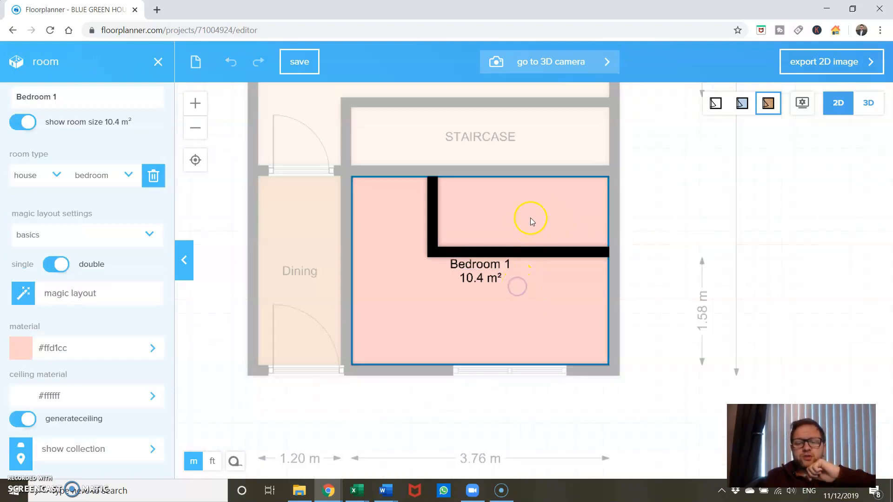
{"action": "left_click", "coordinate": [554, 285]}
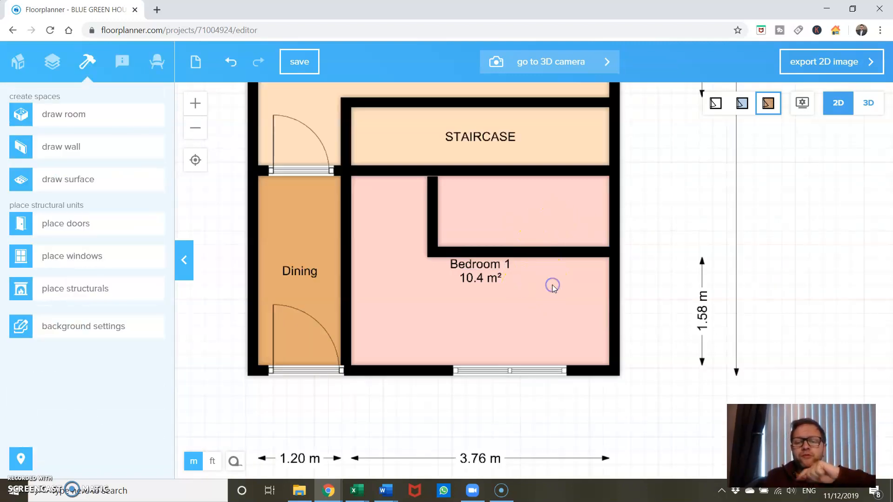
{"action": "left_click", "coordinate": [582, 253]}
{"action": "left_click", "coordinate": [631, 255]}
{"action": "left_click", "coordinate": [603, 252]}
{"action": "left_click_drag", "start_coordinate": [603, 253], "coordinate": [618, 251]}
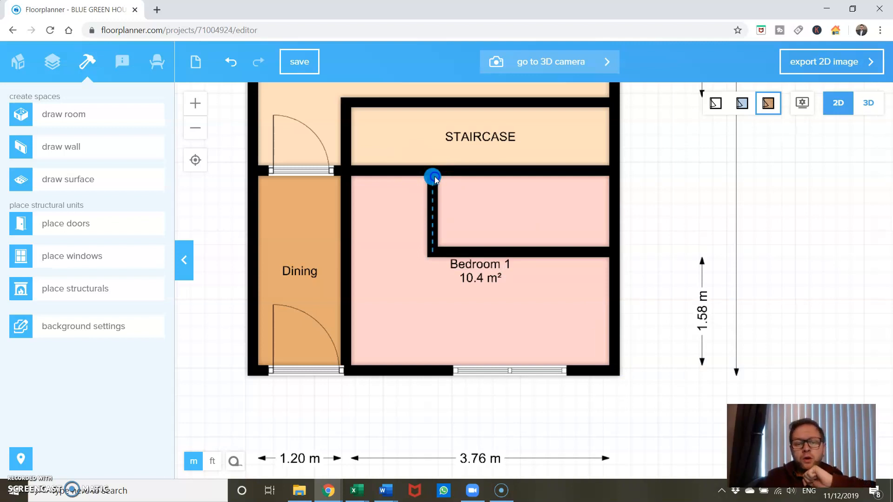
{"action": "left_click_drag", "start_coordinate": [435, 175], "coordinate": [431, 172]}
Set the enclosed upper room's type to Bathroom and rename it ENSUITE
{"action": "left_click", "coordinate": [515, 218]}
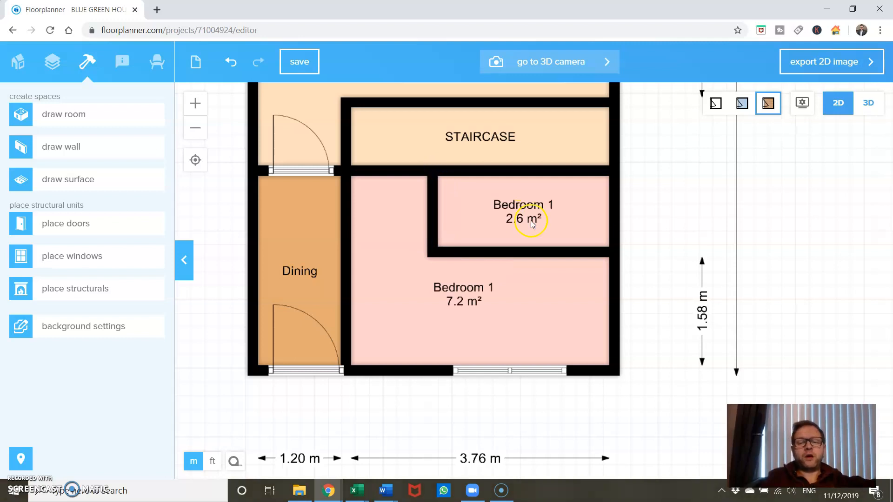
{"action": "left_click", "coordinate": [531, 220]}
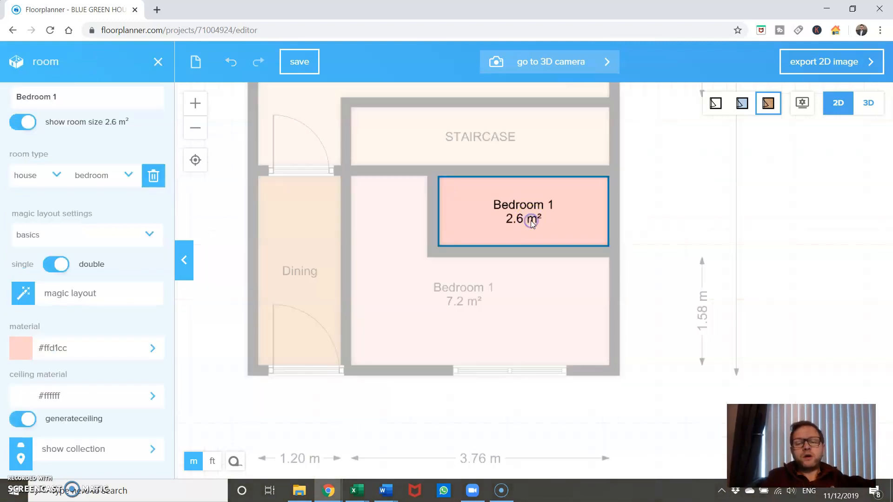
{"action": "left_click", "coordinate": [115, 176]}
{"action": "left_click", "coordinate": [109, 261]}
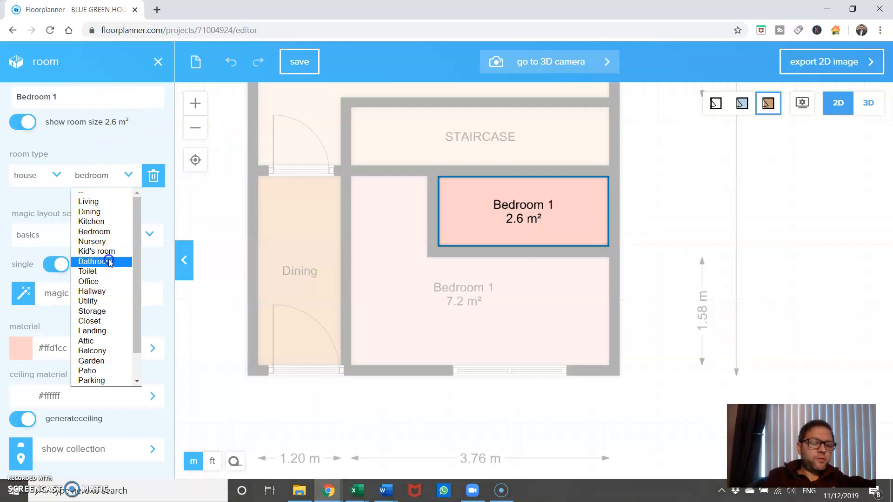
{"action": "left_click_drag", "start_coordinate": [61, 100], "coordinate": [24, 98]}
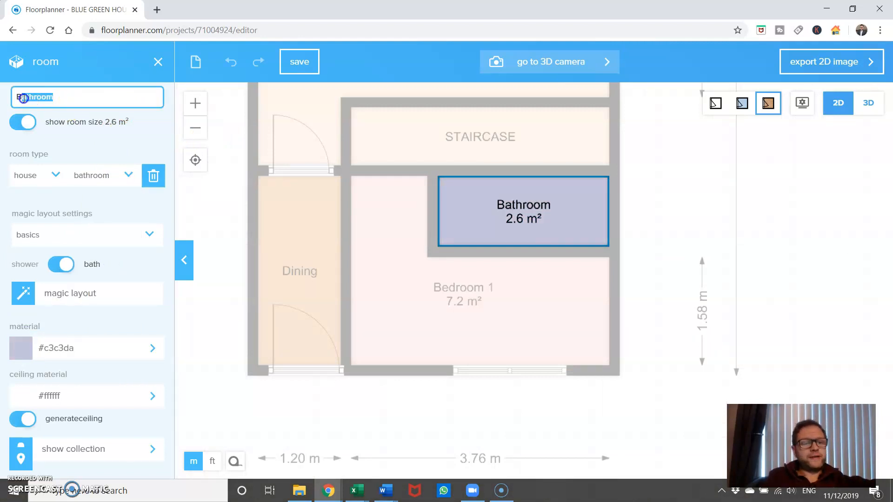
{"action": "type", "text": "ENSI"}
{"action": "key", "text": "BackSpace"}
{"action": "type", "text": "UITE"}
{"action": "key", "text": "Return"}
{"action": "left_click", "coordinate": [701, 234]}
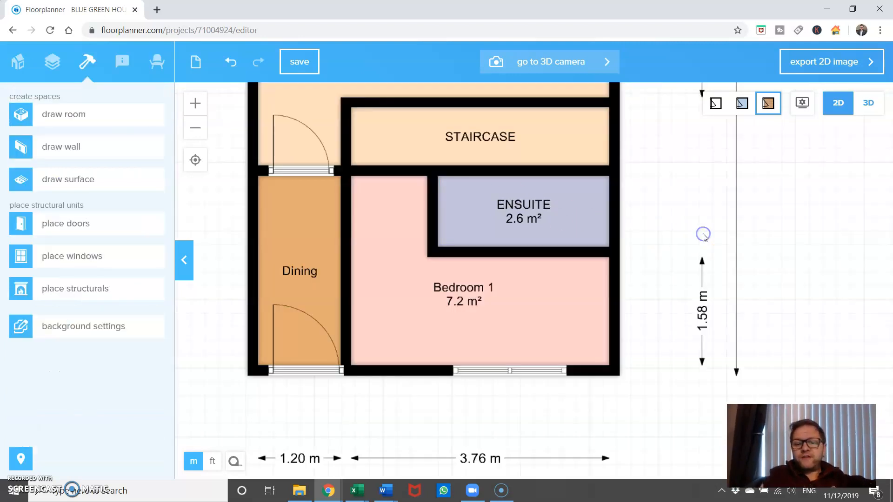
{"action": "left_click", "coordinate": [526, 210]}
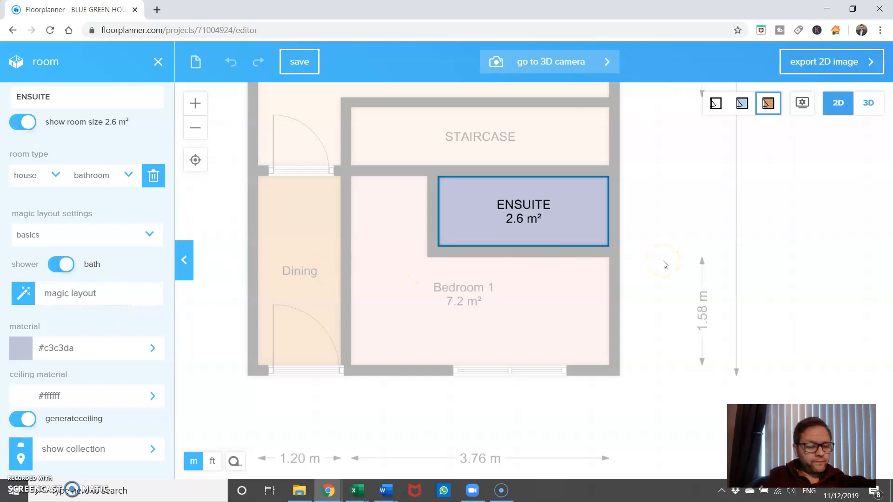
{"action": "left_click", "coordinate": [664, 265]}
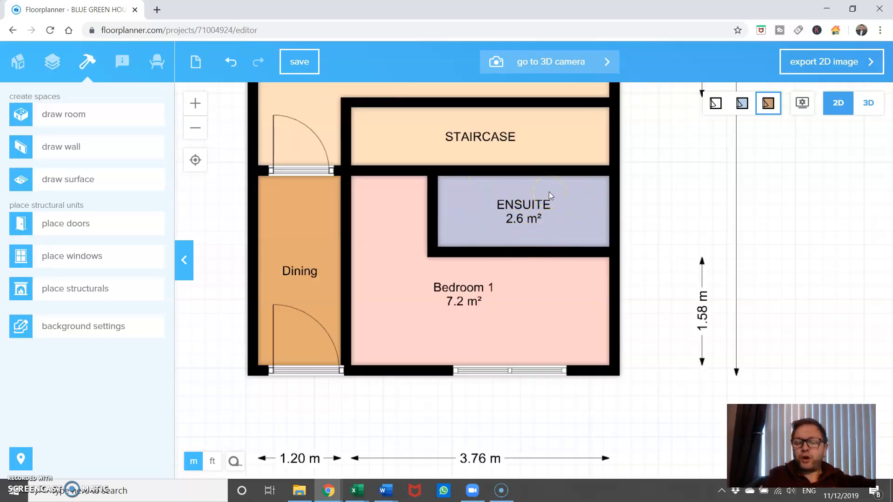
{"action": "left_click", "coordinate": [508, 307]}
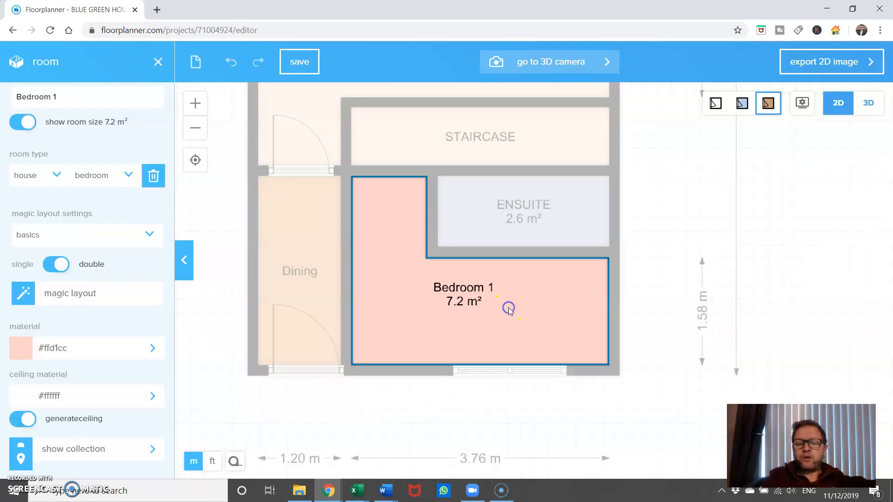
{"action": "left_click", "coordinate": [643, 290]}
Move the wall between the ensuite and Bedroom 1 down to about 1.36 m below the staircase wall
{"action": "left_click", "coordinate": [558, 253]}
{"action": "left_click_drag", "start_coordinate": [558, 255], "coordinate": [553, 278]}
{"action": "left_click", "coordinate": [459, 318]}
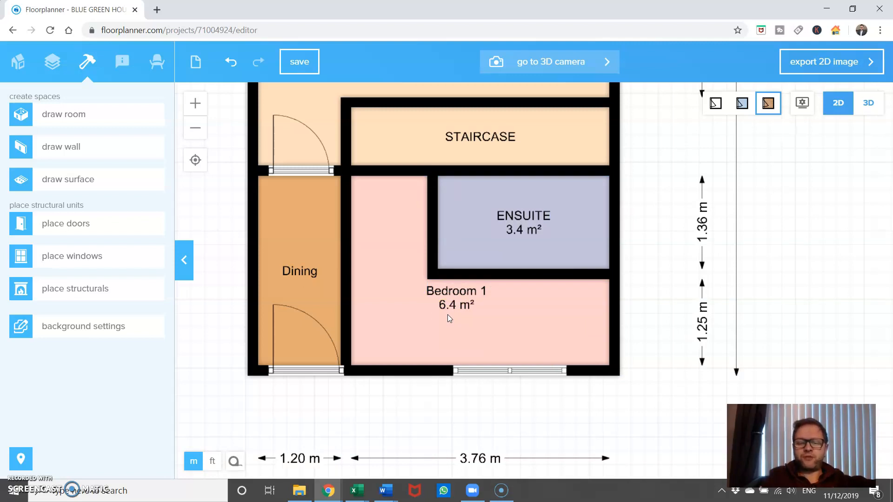
Move the wall below the ensuite up to about 1.61 m from the lower exterior wall
{"action": "left_click", "coordinate": [513, 278]}
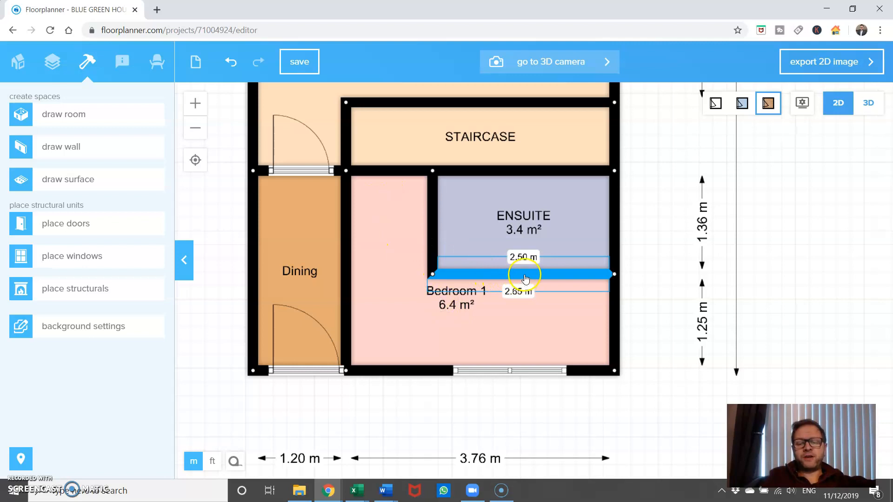
{"action": "left_click_drag", "start_coordinate": [524, 277], "coordinate": [522, 253]}
{"action": "left_click", "coordinate": [535, 283]}
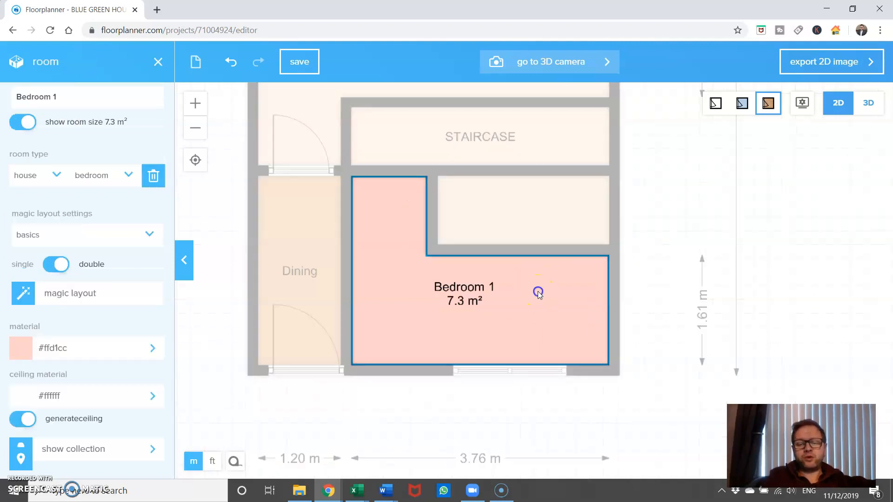
Set the enclosed upper room's type to Bathroom and display its room size on the plan
{"action": "left_click", "coordinate": [540, 209]}
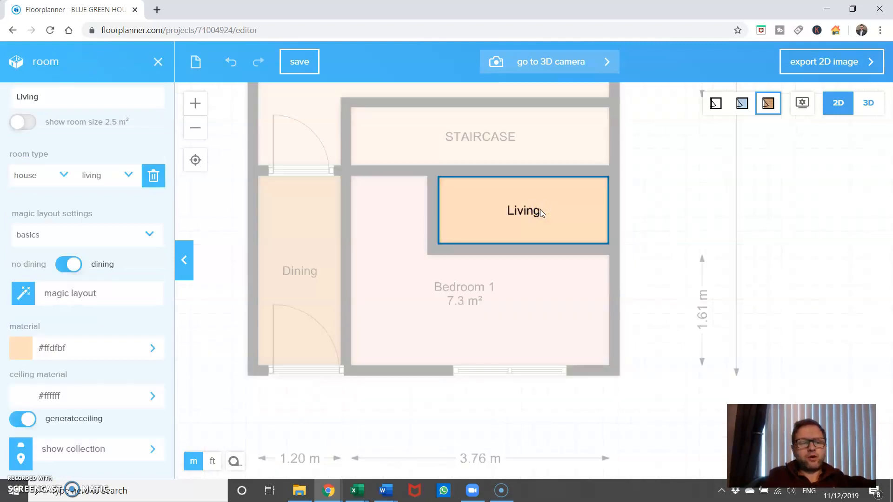
{"action": "left_click", "coordinate": [116, 176]}
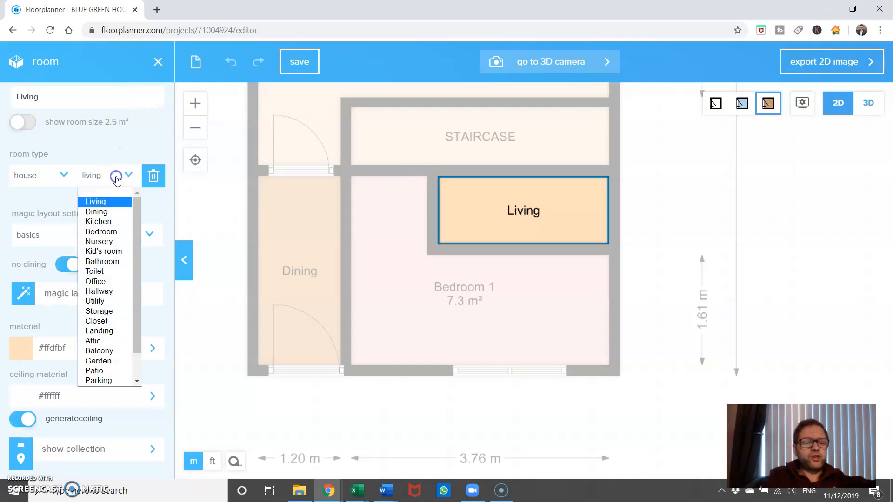
{"action": "left_click", "coordinate": [110, 261]}
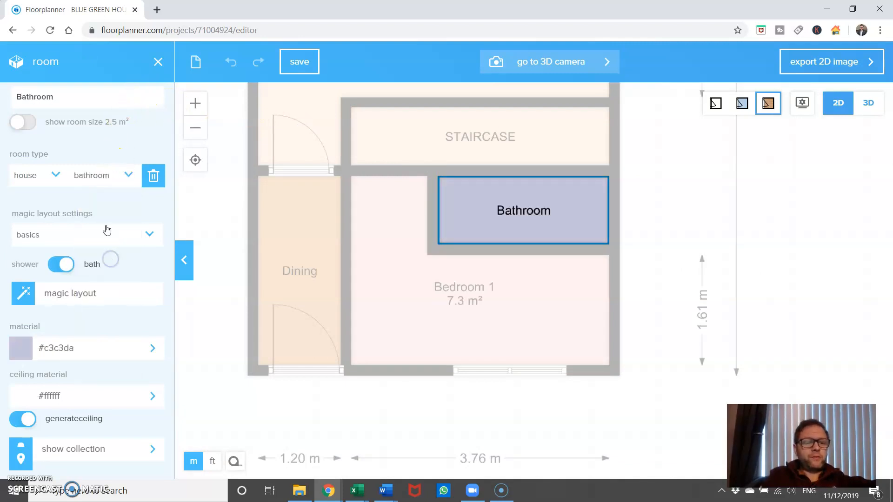
{"action": "left_click", "coordinate": [23, 122]}
{"action": "left_click", "coordinate": [456, 307]}
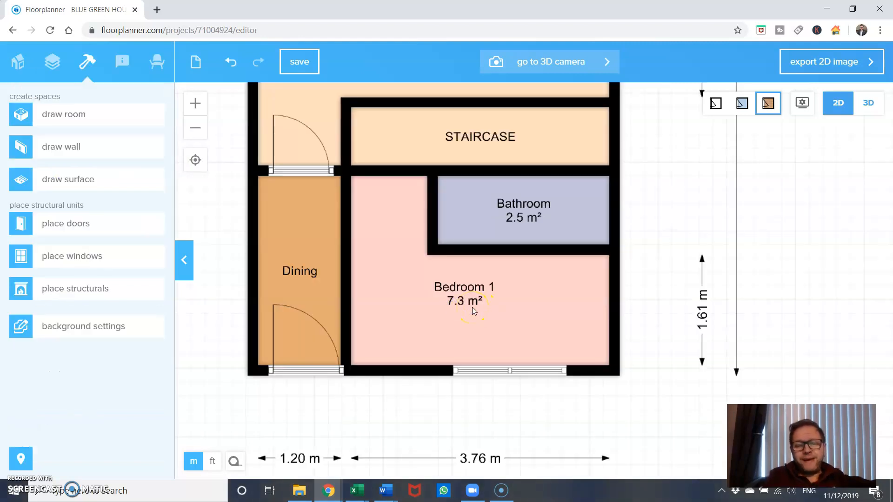
Add a Haynes Queen Platform Bed from the bedroom furniture category to Bedroom 1
{"action": "left_click", "coordinate": [153, 65]}
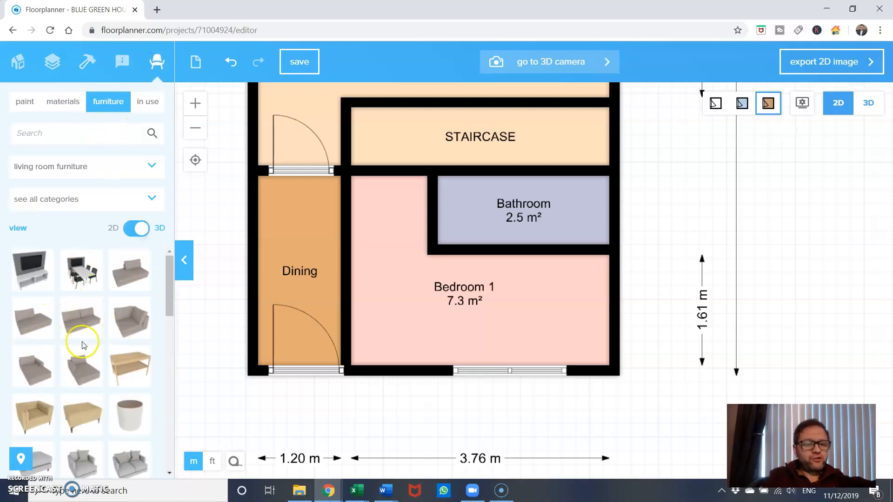
{"action": "left_click", "coordinate": [100, 164]}
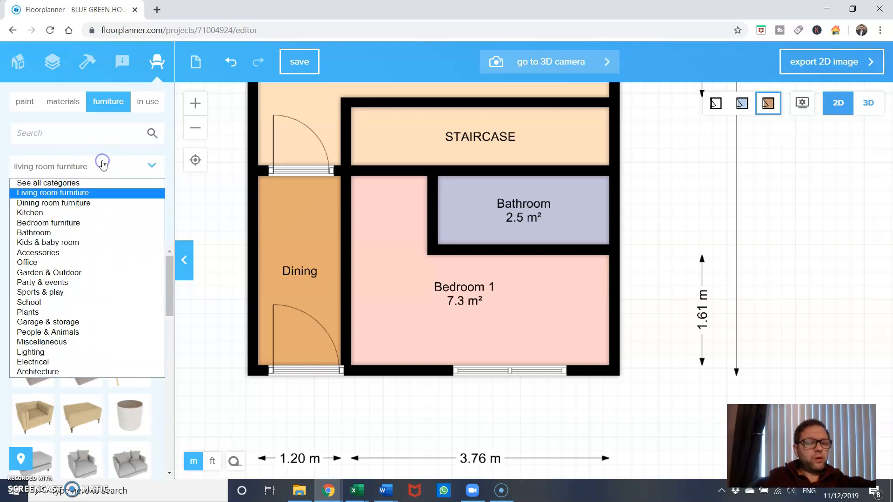
{"action": "left_click", "coordinate": [81, 225]}
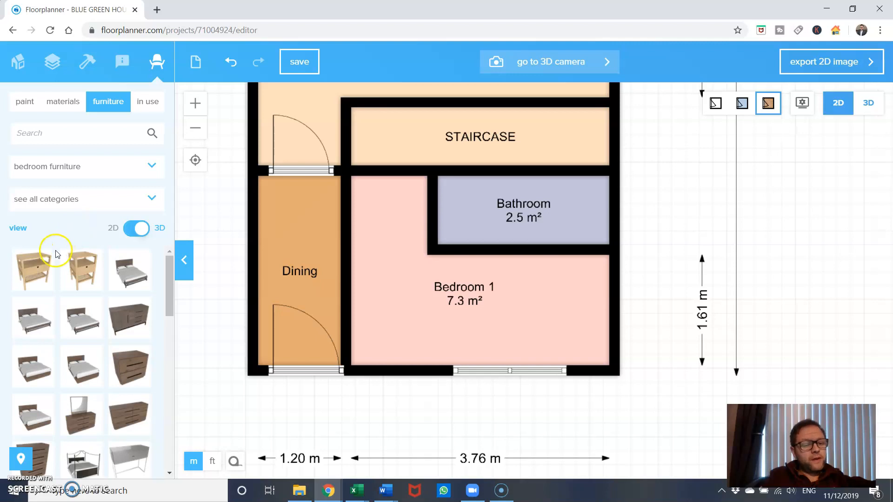
{"action": "left_click_drag", "start_coordinate": [130, 270], "coordinate": [422, 310]}
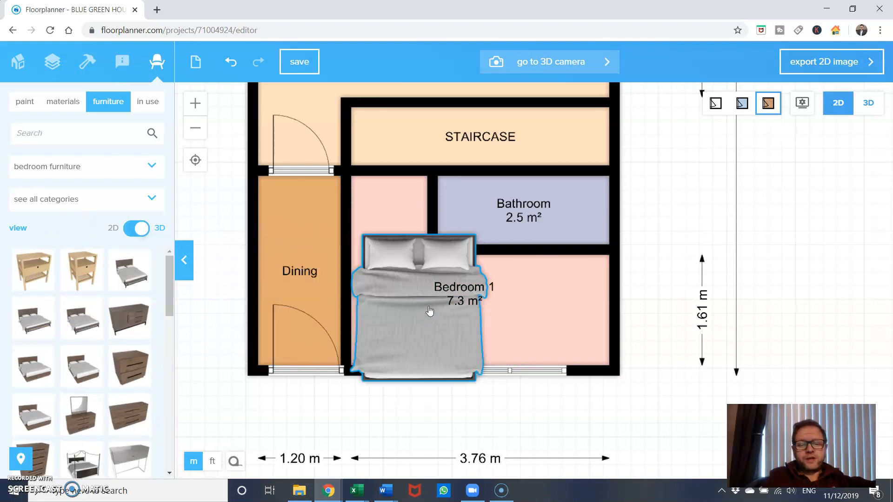
Set the bed's width to 120 cm and rotate it to 90° so the headboard faces the Dining wall
{"action": "left_click", "coordinate": [429, 308]}
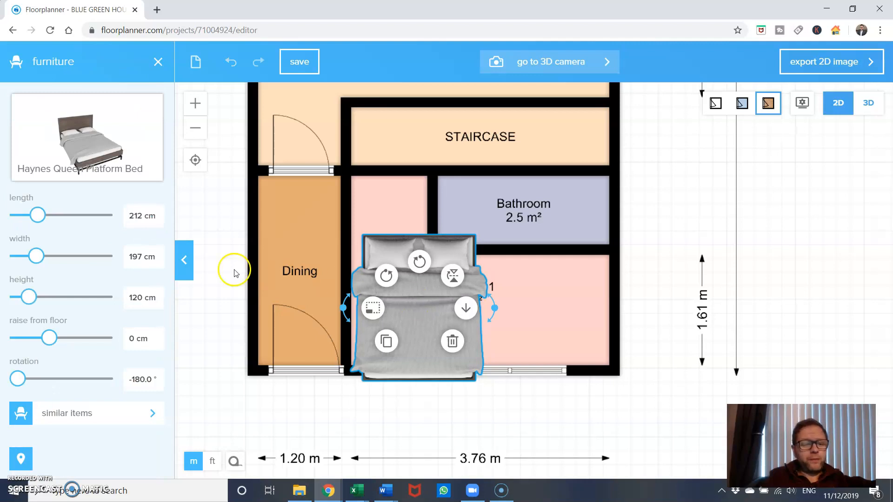
{"action": "left_click", "coordinate": [138, 260]}
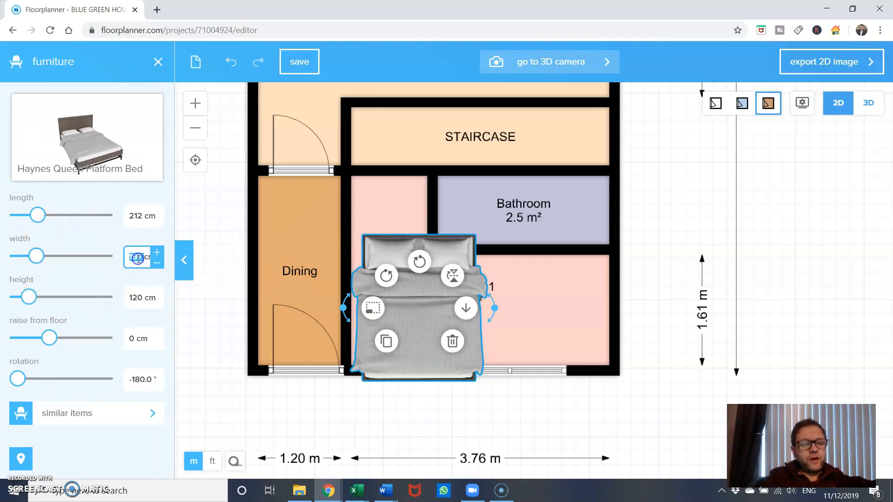
{"action": "type", "text": "120cm"}
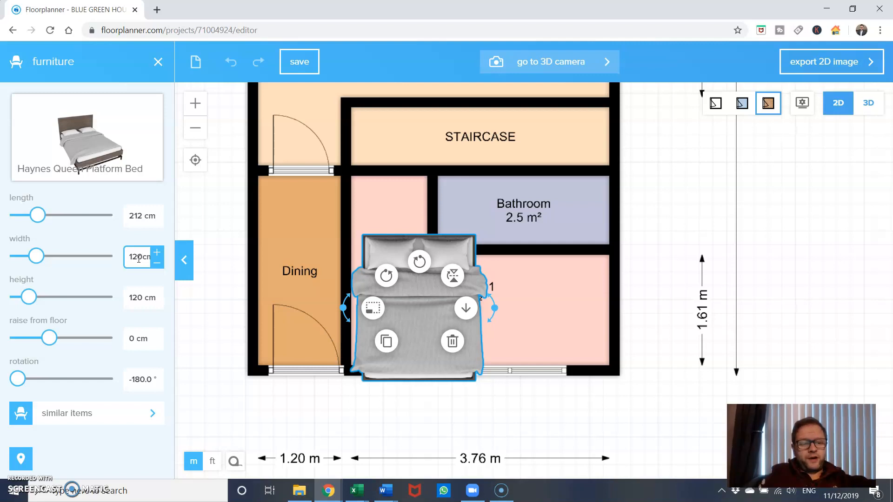
{"action": "key", "text": "Return"}
{"action": "left_click", "coordinate": [412, 259]}
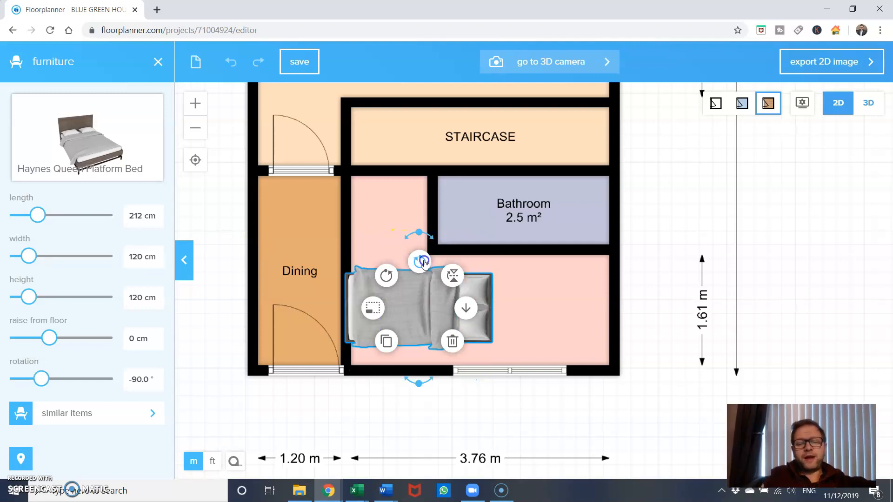
{"action": "left_click", "coordinate": [423, 262]}
{"action": "left_click", "coordinate": [423, 262]}
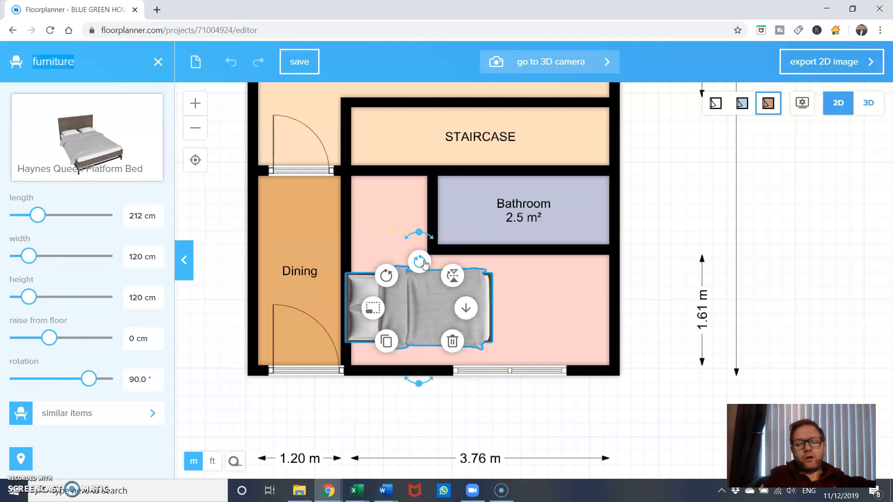
Move the Bedroom 1 label clear of the bed and place the bed in the corner against the Dining and lower exterior walls
{"action": "left_click", "coordinate": [543, 290]}
{"action": "left_click_drag", "start_coordinate": [437, 293], "coordinate": [546, 291]}
{"action": "left_click", "coordinate": [470, 293]}
{"action": "left_click_drag", "start_coordinate": [425, 295], "coordinate": [435, 300]}
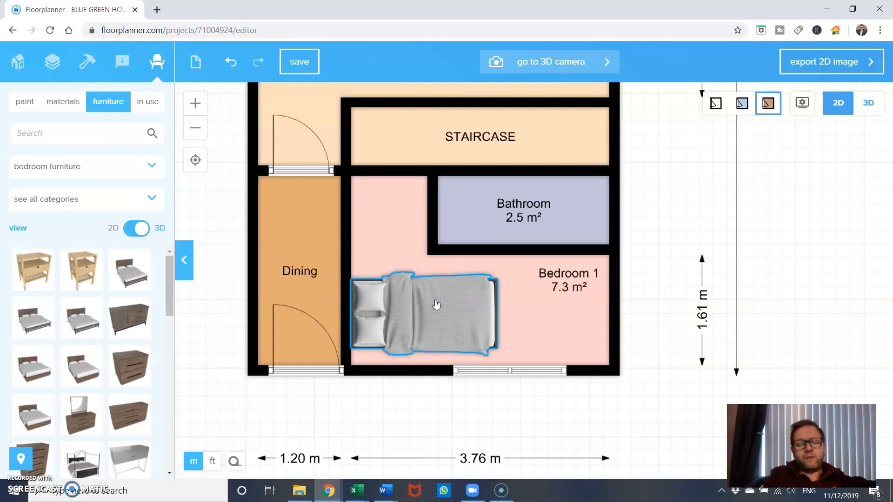
{"action": "left_click_drag", "start_coordinate": [434, 299], "coordinate": [436, 306]}
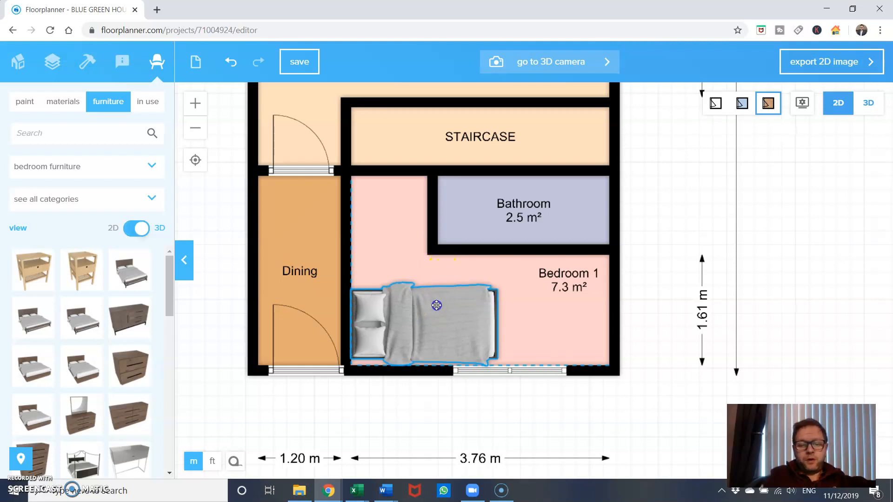
{"action": "left_click", "coordinate": [517, 311]}
{"action": "left_click", "coordinate": [517, 311]}
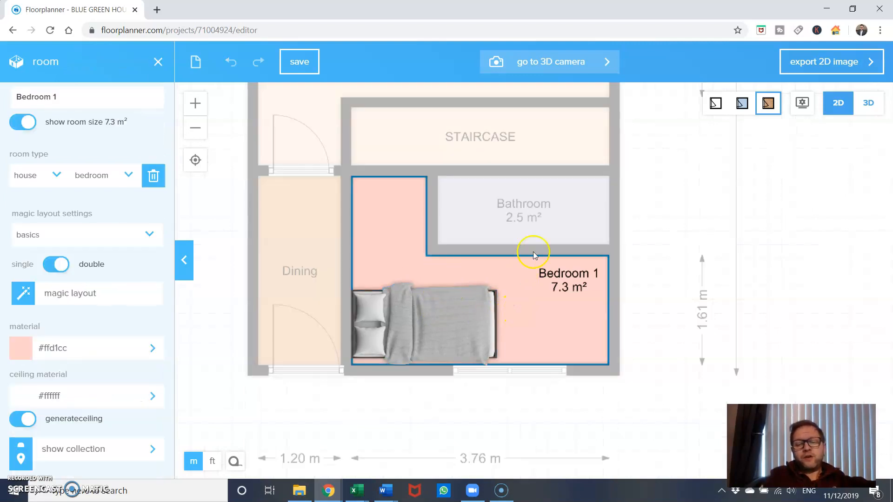
{"action": "left_click", "coordinate": [658, 238]}
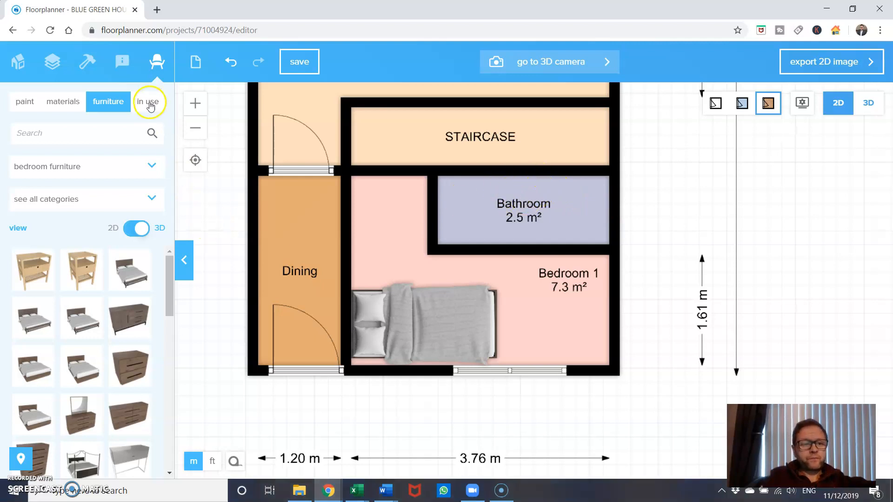
Add a straight Stairs element from the structural units to the STAIRCASE room
{"action": "left_click", "coordinate": [89, 68]}
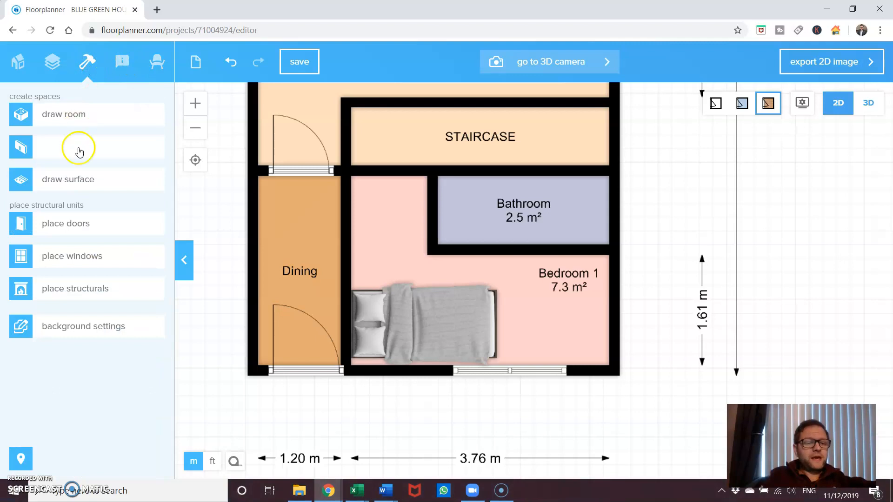
{"action": "left_click", "coordinate": [89, 234]}
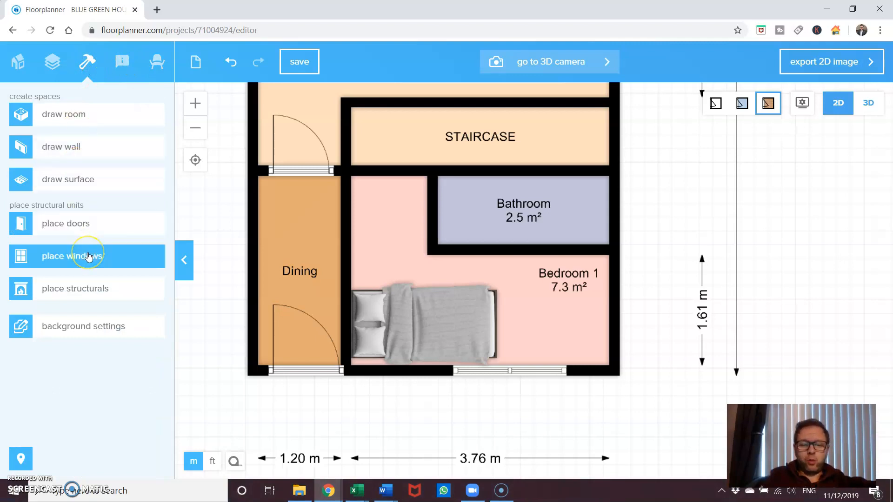
{"action": "left_click", "coordinate": [88, 289]}
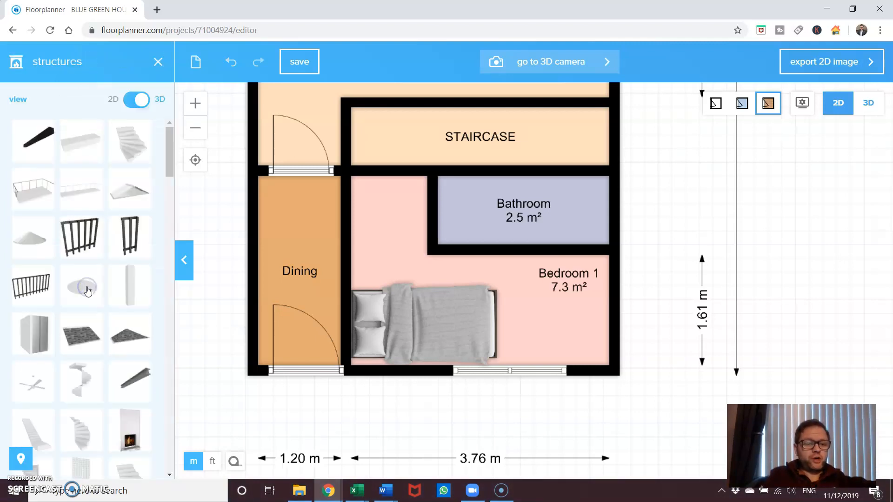
{"action": "left_click", "coordinate": [137, 102]}
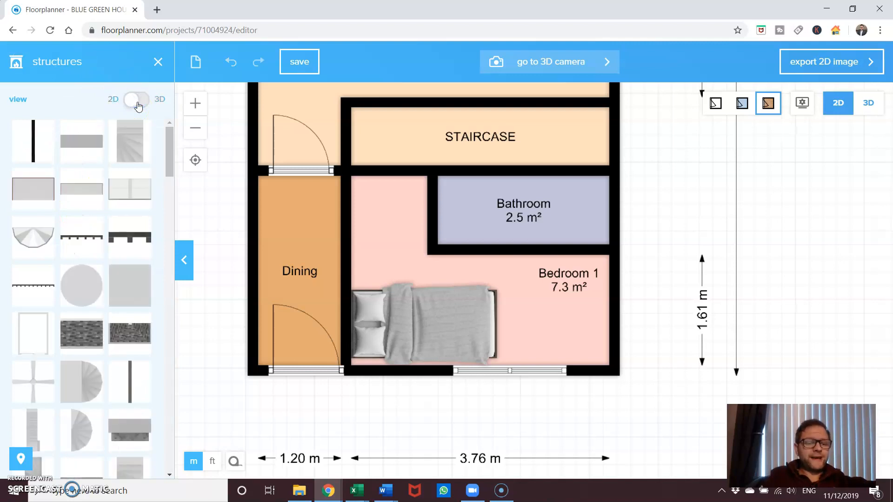
{"action": "left_click", "coordinate": [137, 101]}
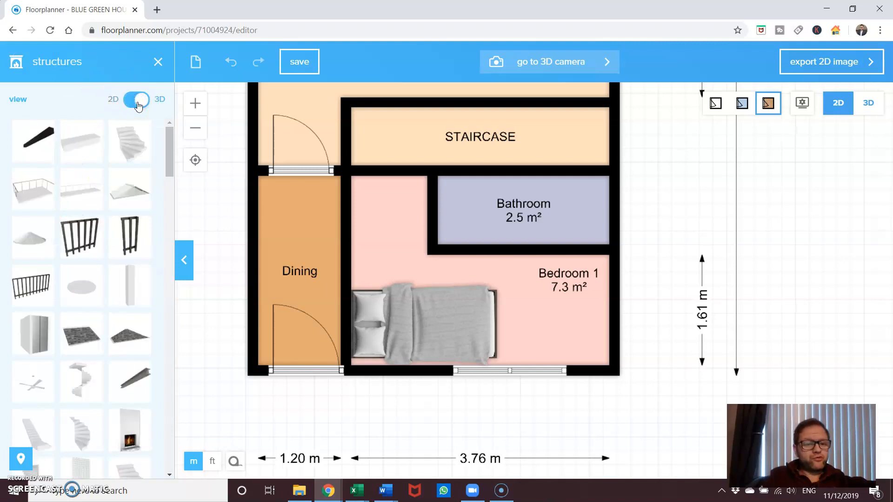
{"action": "scroll", "coordinate": [65, 293], "scroll_direction": "down", "scroll_amount": 1}
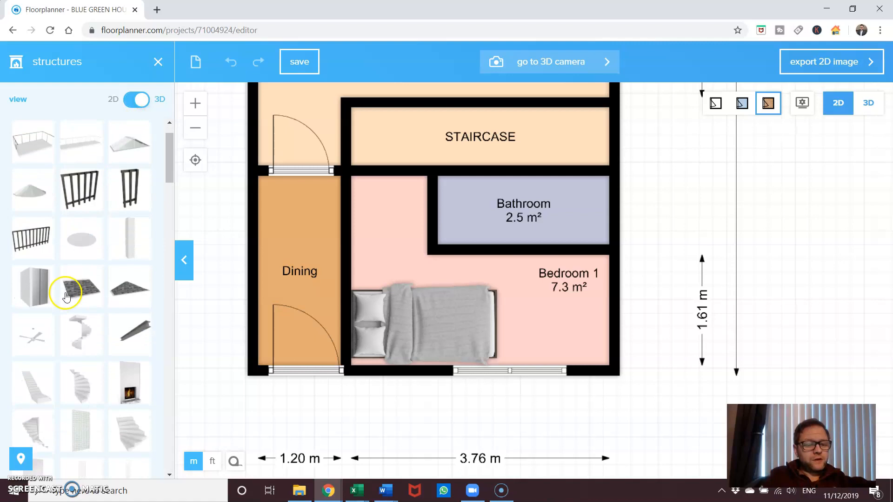
{"action": "left_click_drag", "start_coordinate": [35, 371], "coordinate": [489, 138]}
Rotate the stairs to 90° so the flight runs lengthwise along the STAIRCASE room
{"action": "left_click_drag", "start_coordinate": [670, 172], "coordinate": [627, 339]}
{"action": "left_click", "coordinate": [441, 269]}
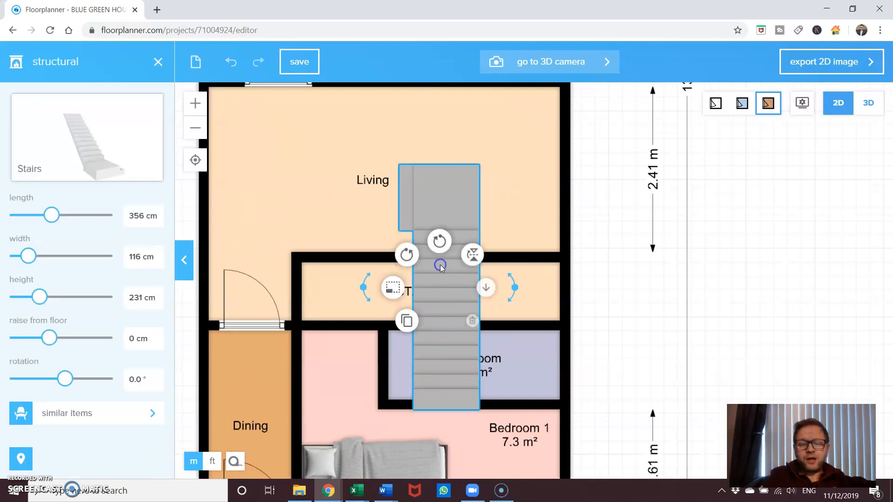
{"action": "left_click", "coordinate": [438, 242]}
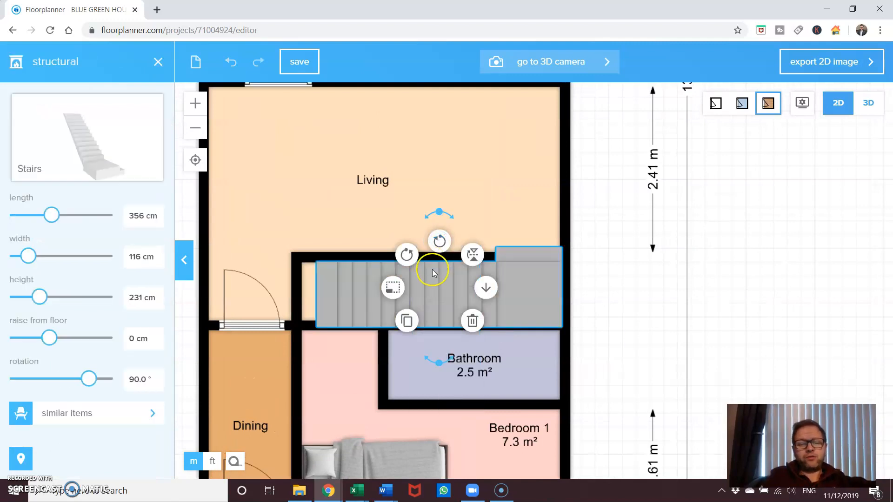
{"action": "left_click", "coordinate": [445, 286]}
{"action": "left_click", "coordinate": [506, 296]}
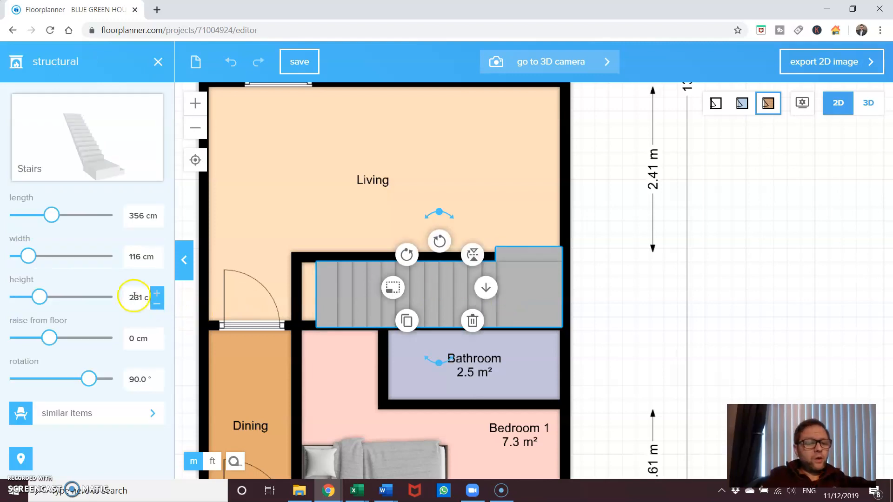
Set the stairs' width to 100 cm and fit the flight between the STAIRCASE room's walls, against the exterior wall
{"action": "left_click", "coordinate": [135, 254]}
{"action": "left_click", "coordinate": [135, 253]}
{"action": "key", "text": "BackSpace"}
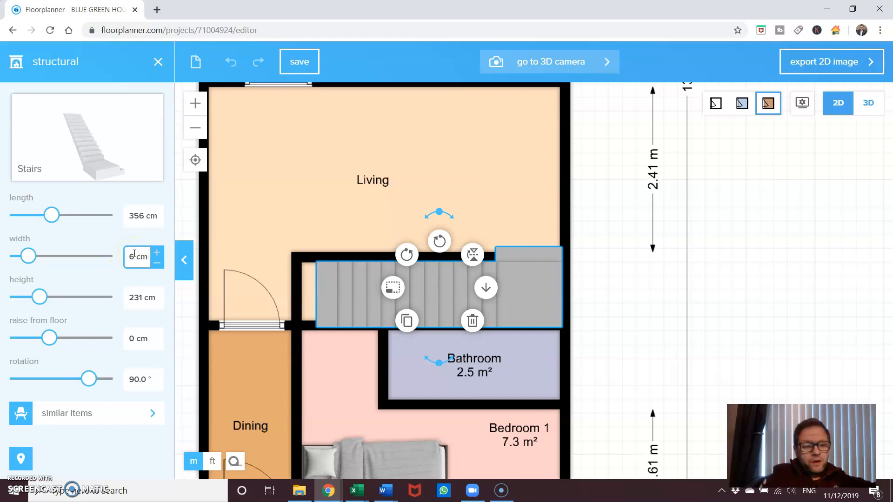
{"action": "type", "text": "100"}
{"action": "key", "text": "Return"}
{"action": "left_click", "coordinate": [559, 298]}
{"action": "left_click", "coordinate": [620, 289]}
{"action": "left_click", "coordinate": [534, 291]}
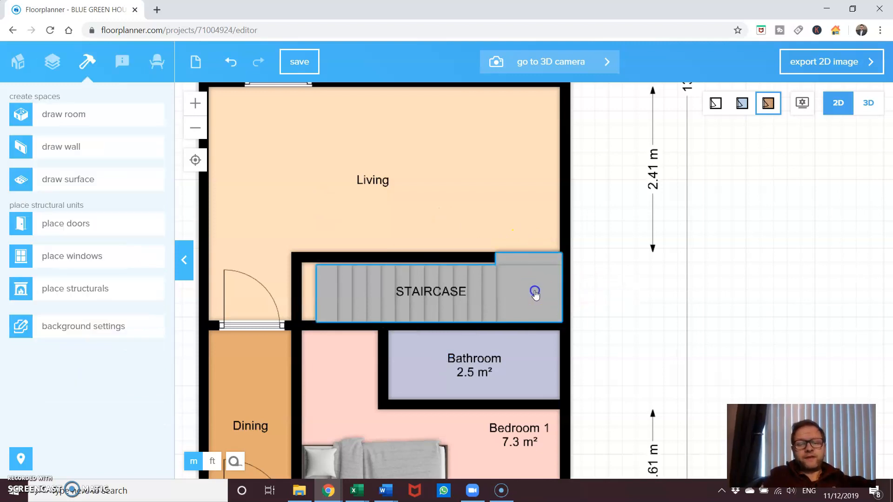
{"action": "left_click", "coordinate": [617, 290]}
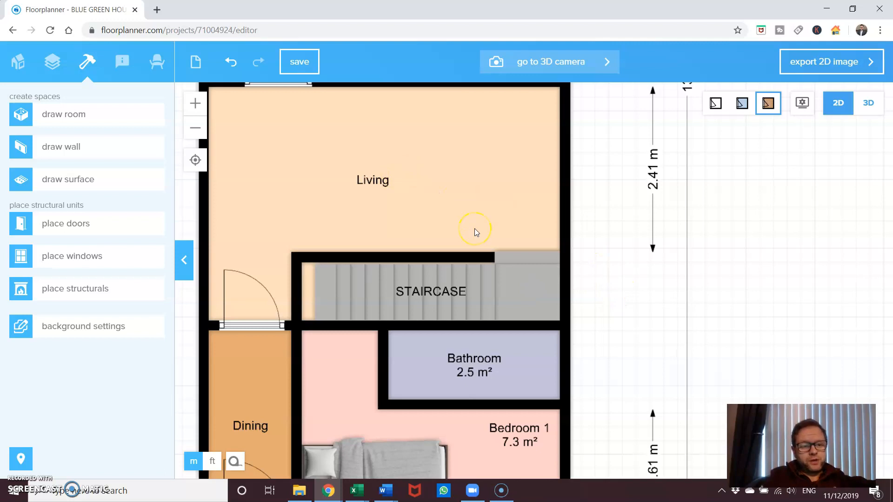
Hide Bedroom 1's room size on the plan and show it again
{"action": "scroll", "coordinate": [609, 265], "scroll_direction": "down", "scroll_amount": 5}
{"action": "scroll", "coordinate": [610, 268], "scroll_direction": "up", "scroll_amount": 2}
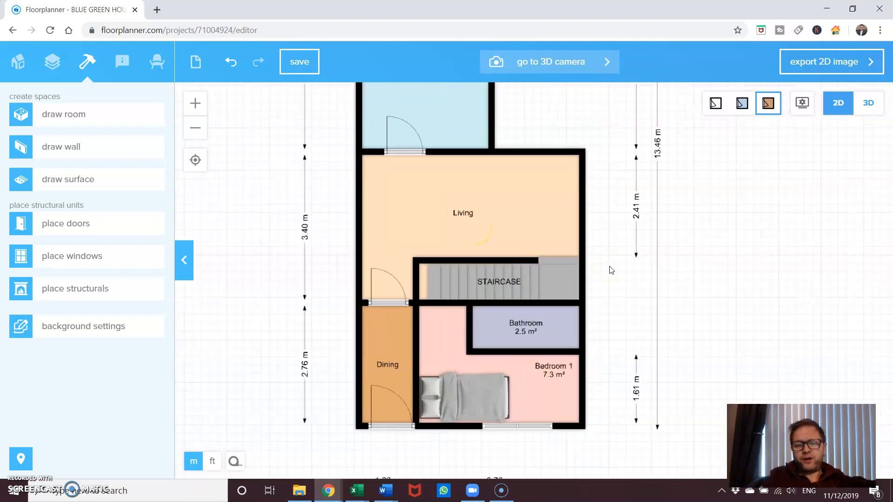
{"action": "scroll", "coordinate": [611, 267], "scroll_direction": "down", "scroll_amount": 3}
{"action": "scroll", "coordinate": [325, 314], "scroll_direction": "up", "scroll_amount": 2}
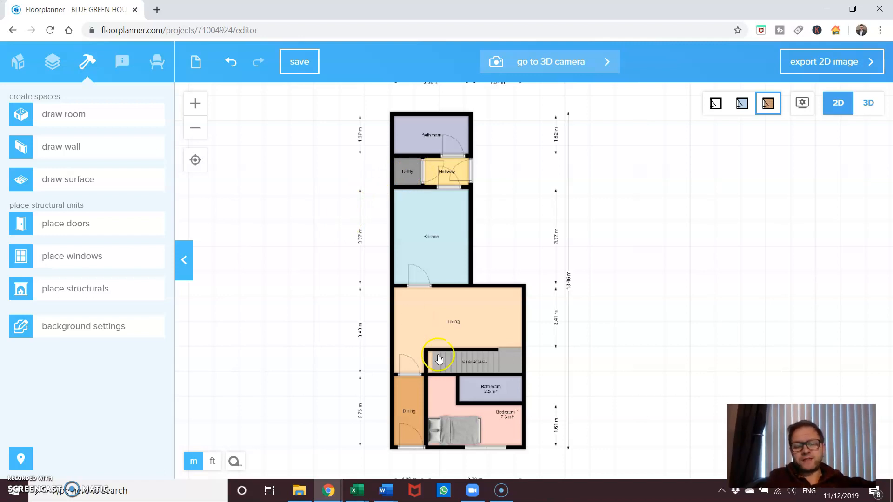
{"action": "left_click", "coordinate": [503, 424]}
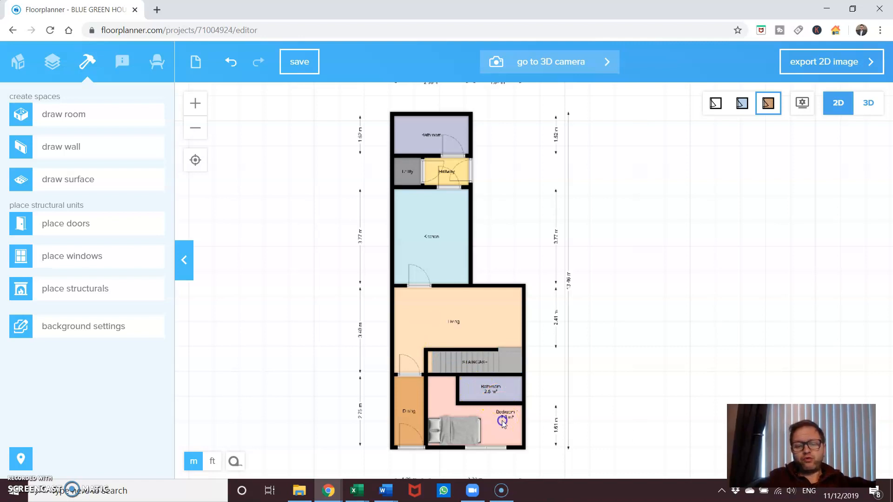
{"action": "left_click", "coordinate": [27, 123]}
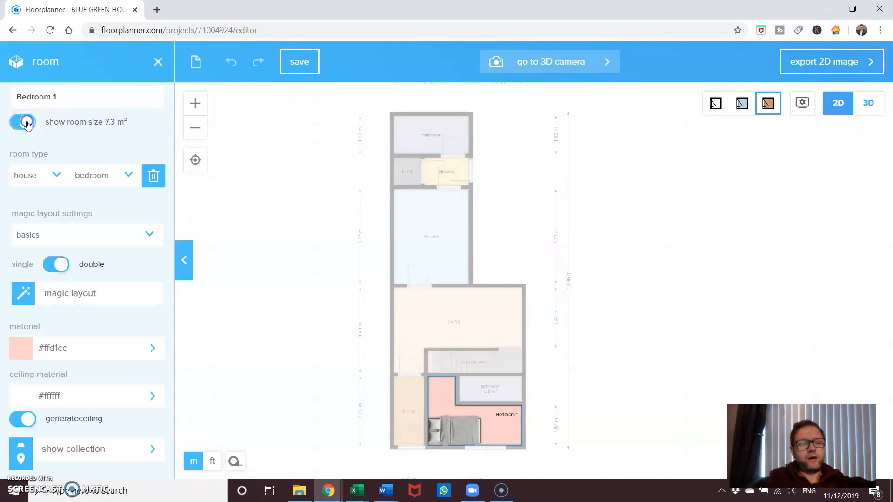
{"action": "left_click", "coordinate": [27, 123]}
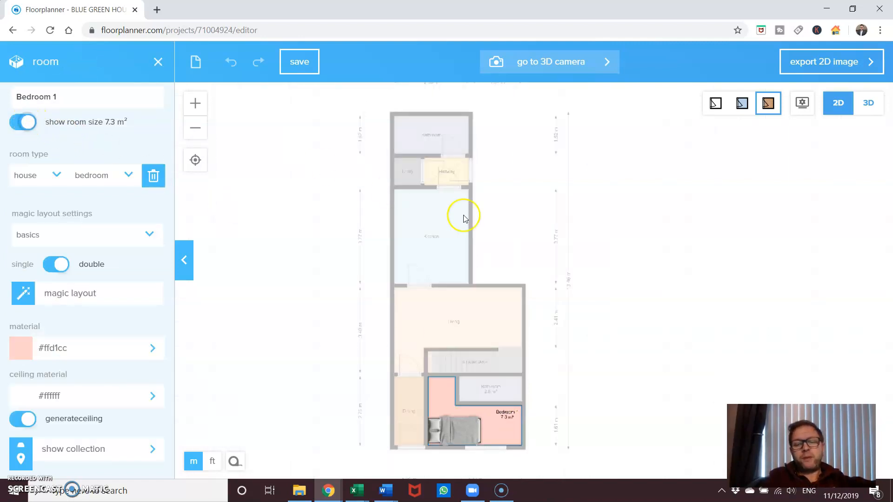
{"action": "left_click", "coordinate": [616, 292]}
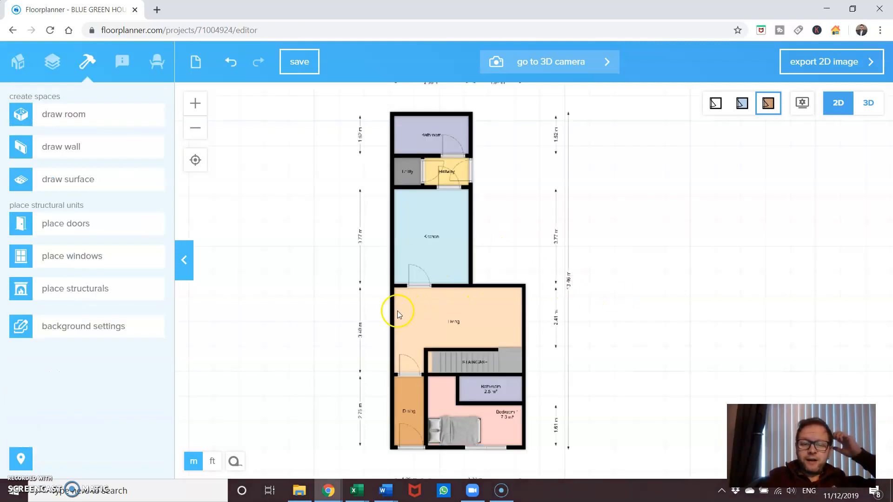
{"action": "left_click_drag", "start_coordinate": [321, 303], "coordinate": [288, 317]}
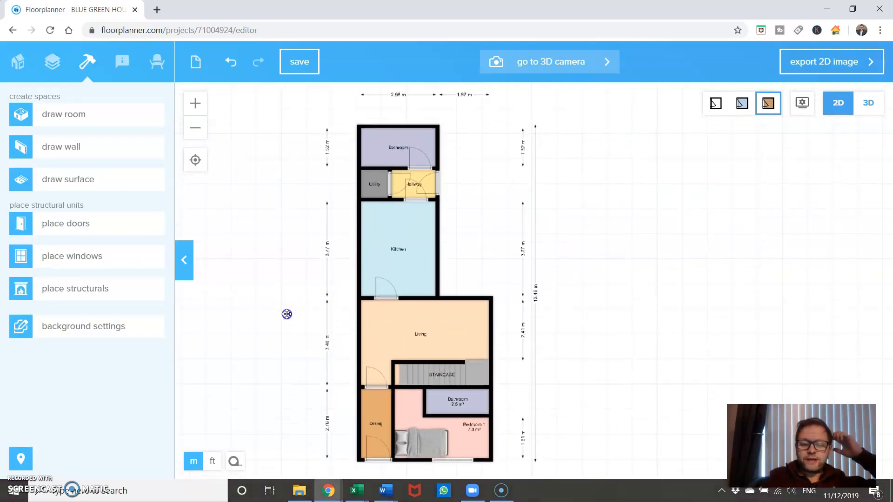